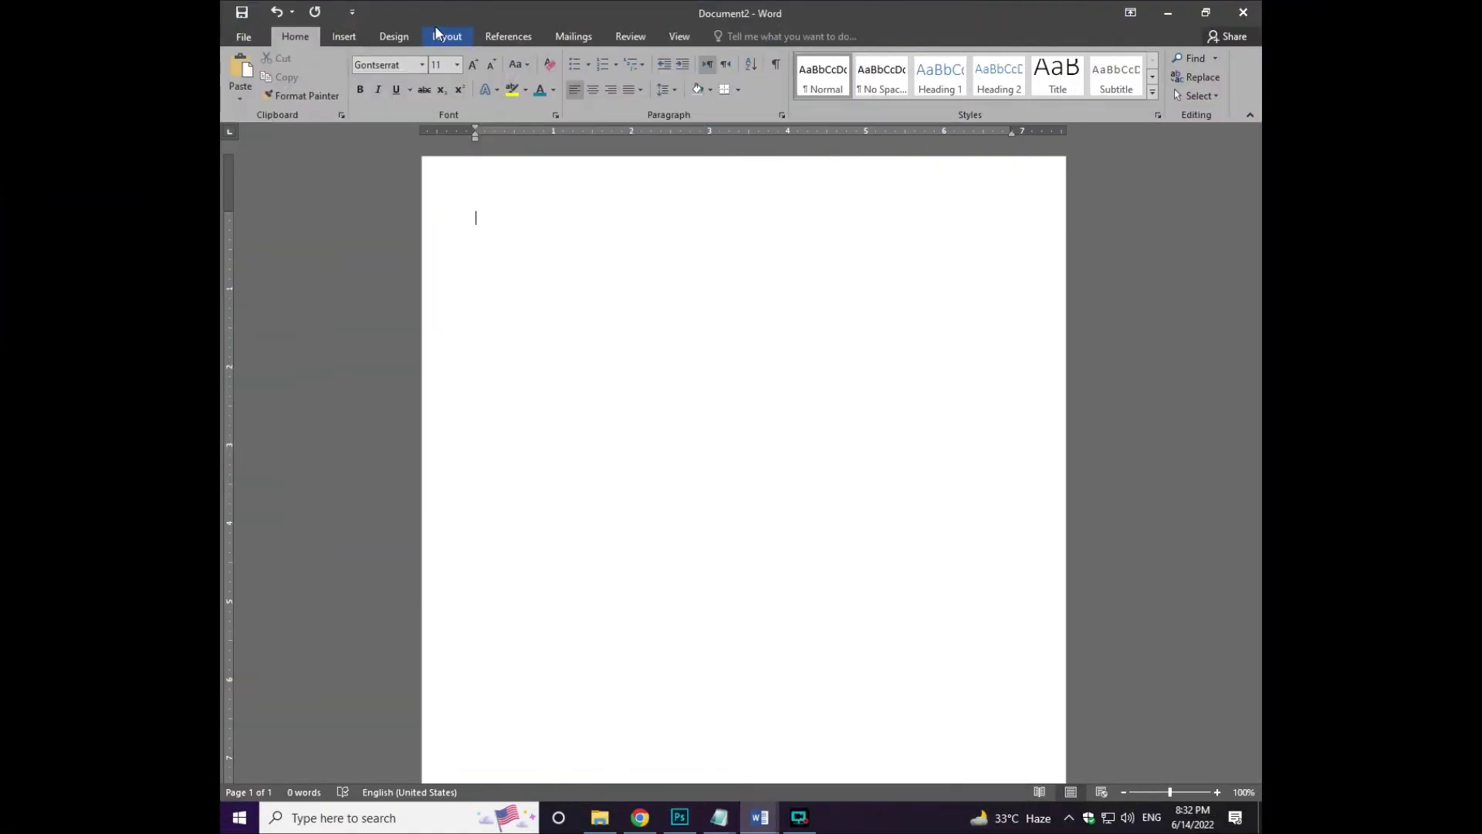
- Split the page layout into two columns
{"action": "left_click", "coordinate": [438, 36]}
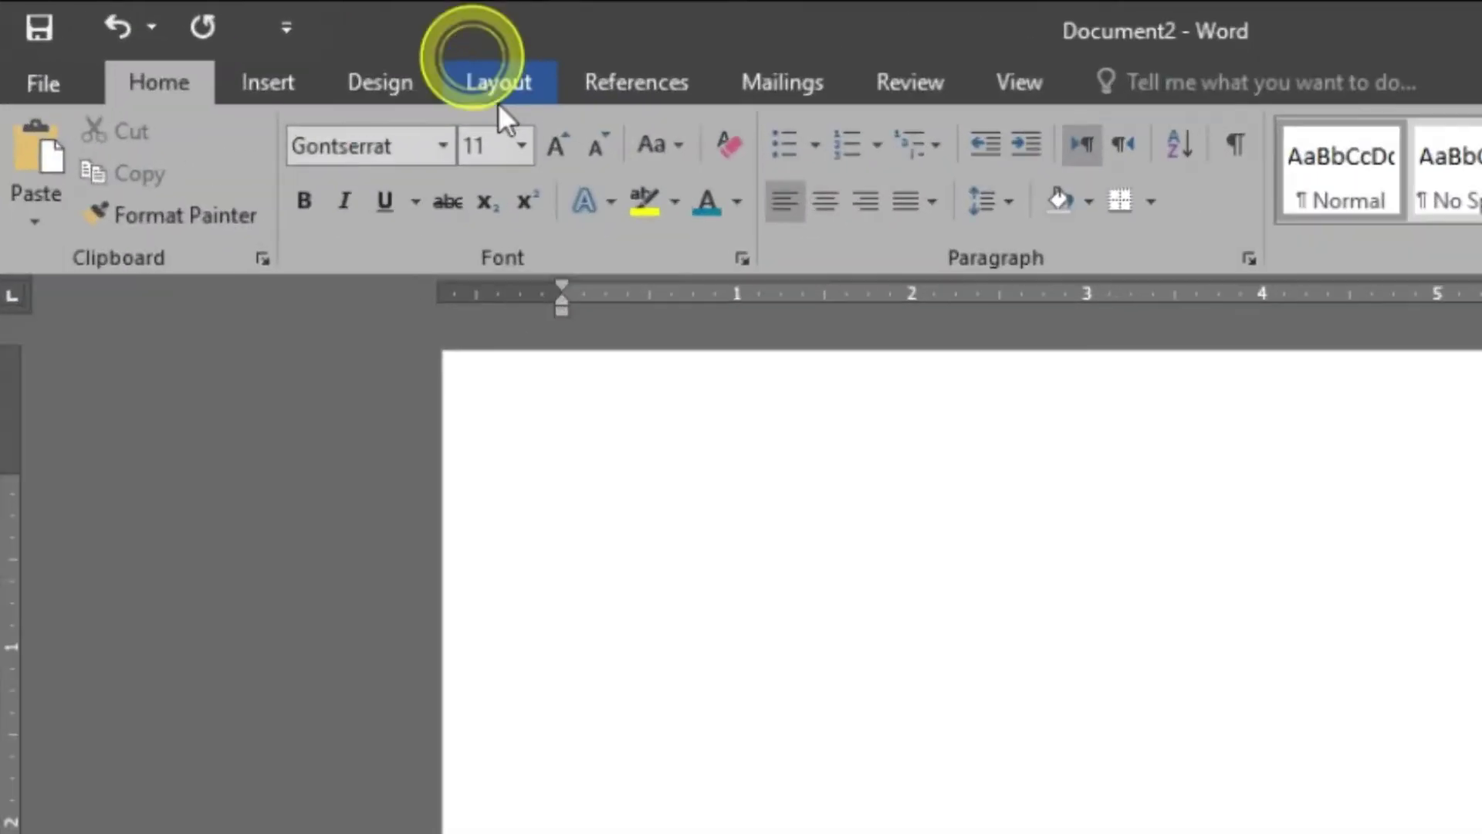
{"action": "left_click", "coordinate": [362, 87]}
{"action": "left_click", "coordinate": [388, 409]}
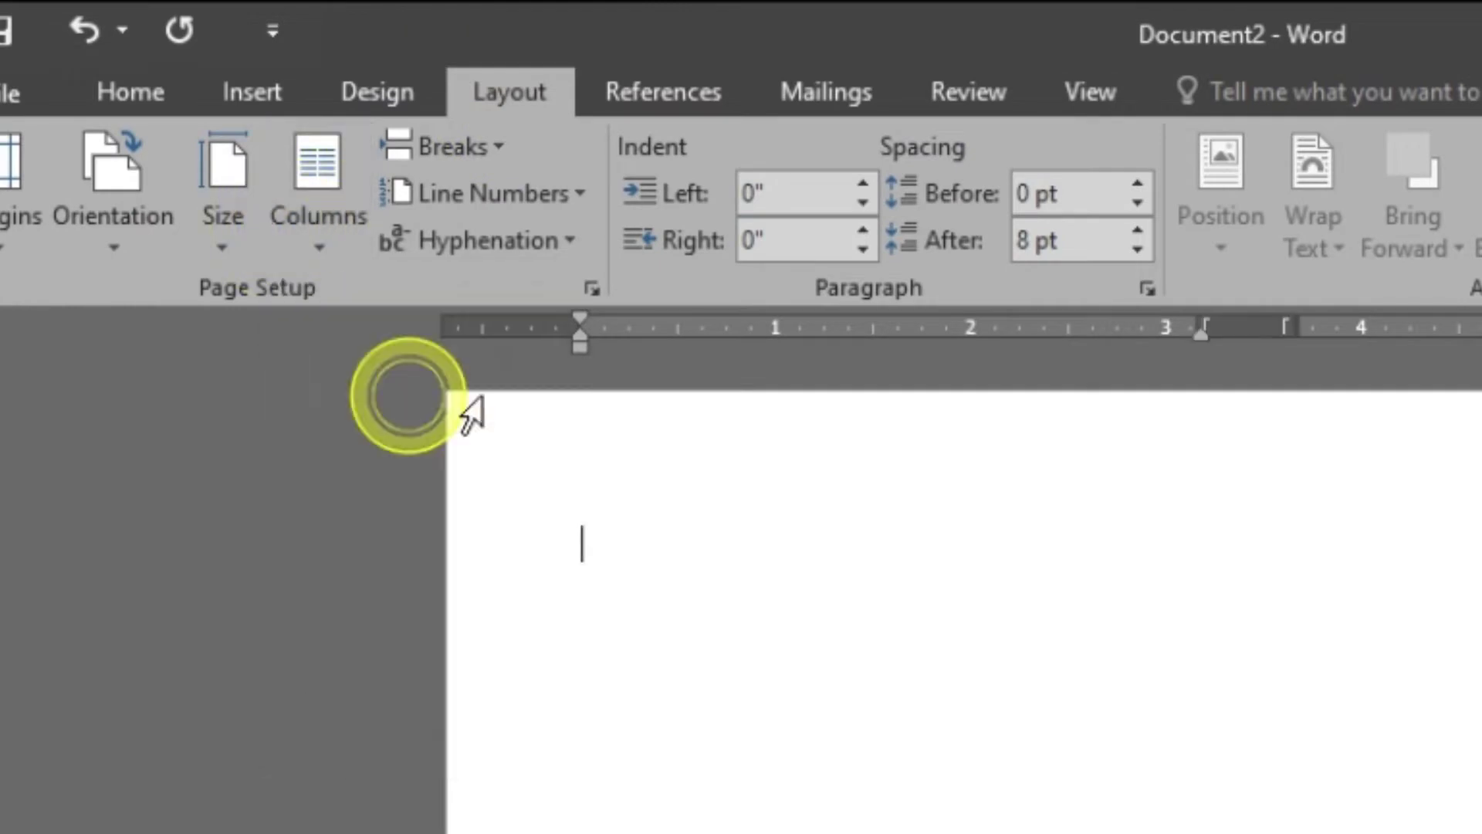
- Draw a rectangle at the page top sized 2.31" tall by 8.26" wide
{"action": "left_click", "coordinate": [250, 96]}
{"action": "left_click", "coordinate": [531, 233]}
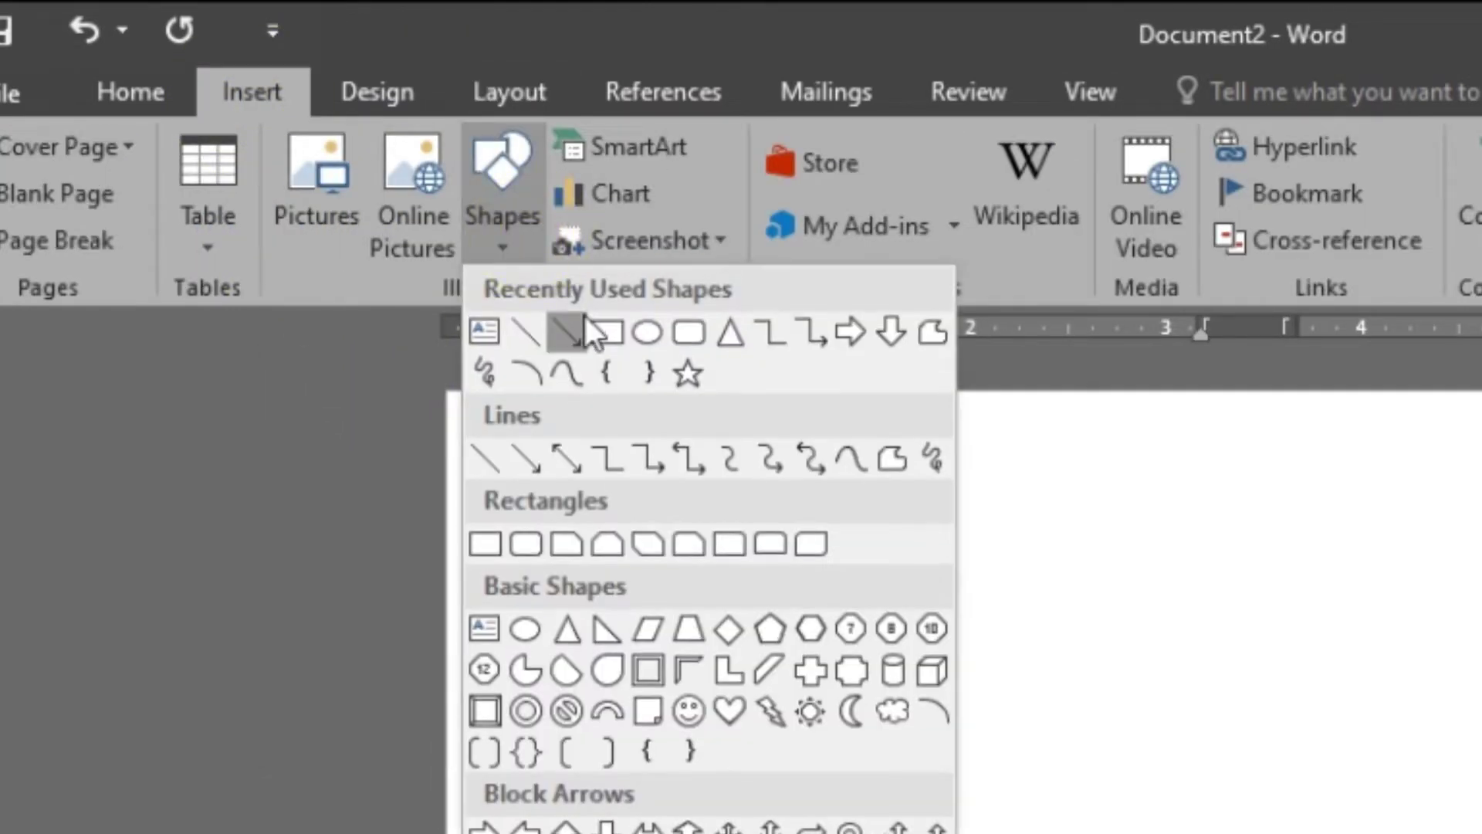
{"action": "left_click", "coordinate": [605, 332]}
{"action": "left_click_drag", "start_coordinate": [495, 487], "coordinate": [881, 704]}
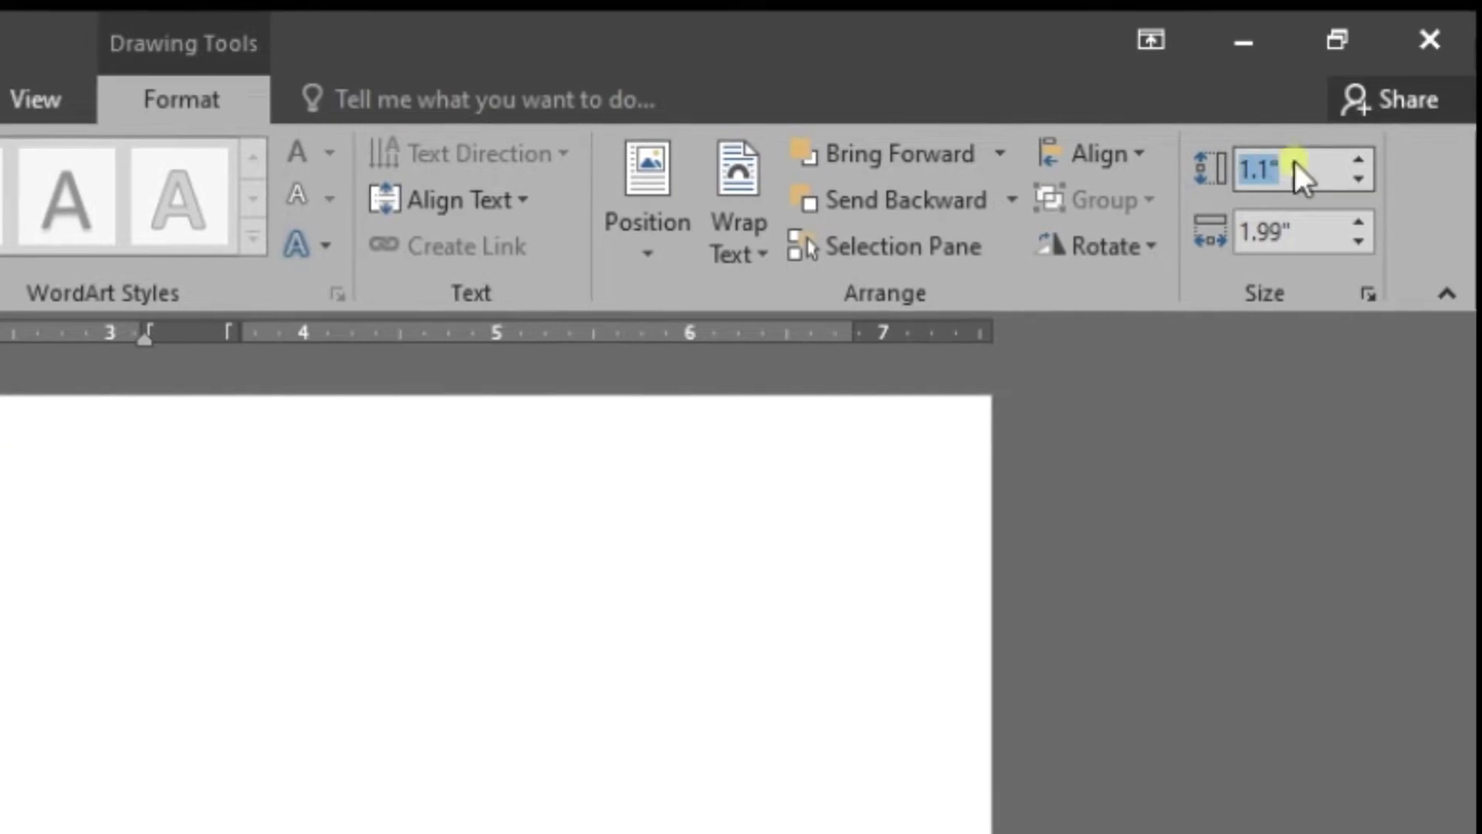
{"action": "left_click", "coordinate": [1300, 166]}
{"action": "type", "text": "2.31"}
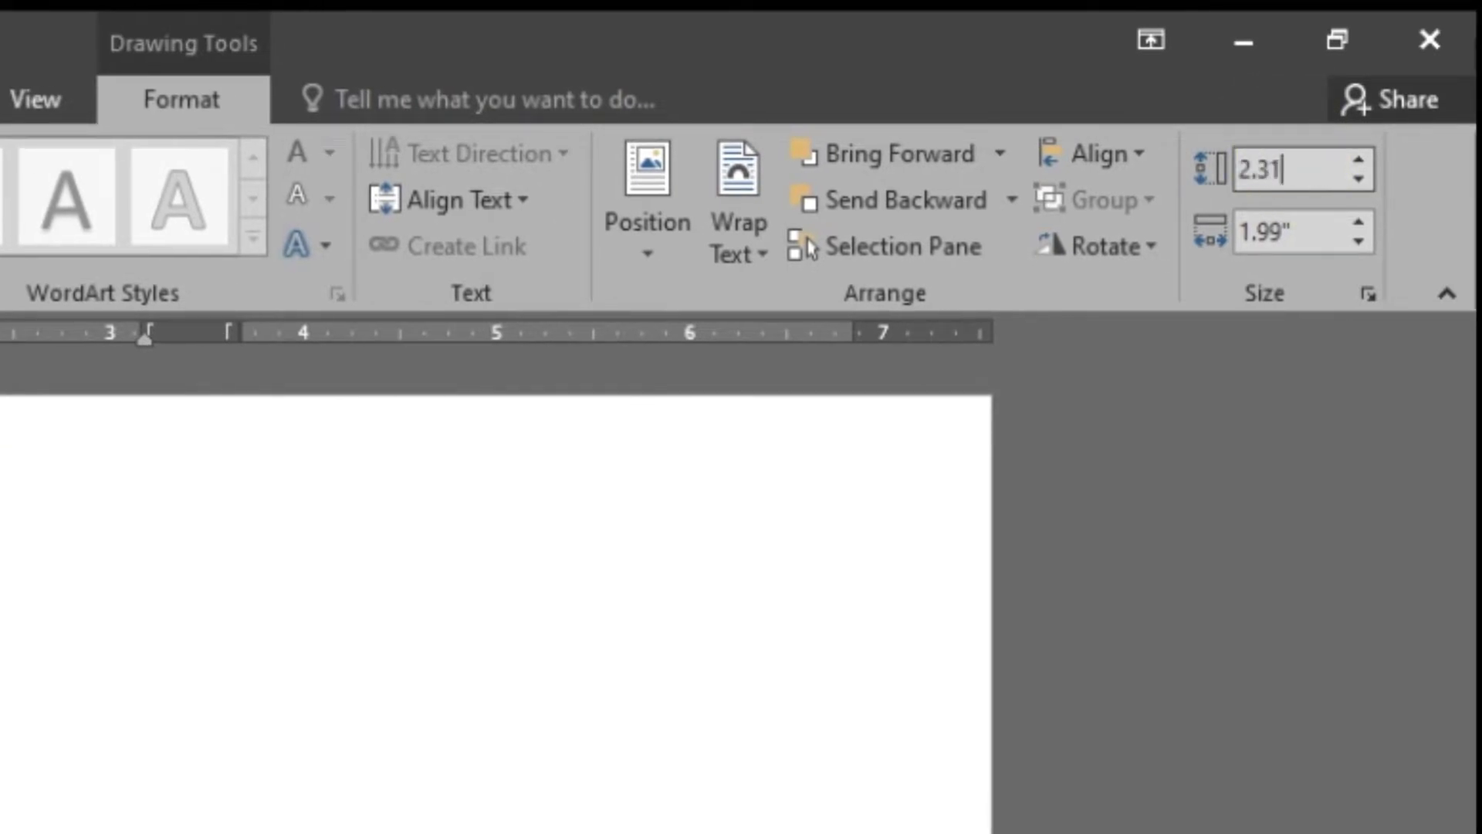
{"action": "left_click", "coordinate": [1310, 235]}
{"action": "type", "text": "8.26"}
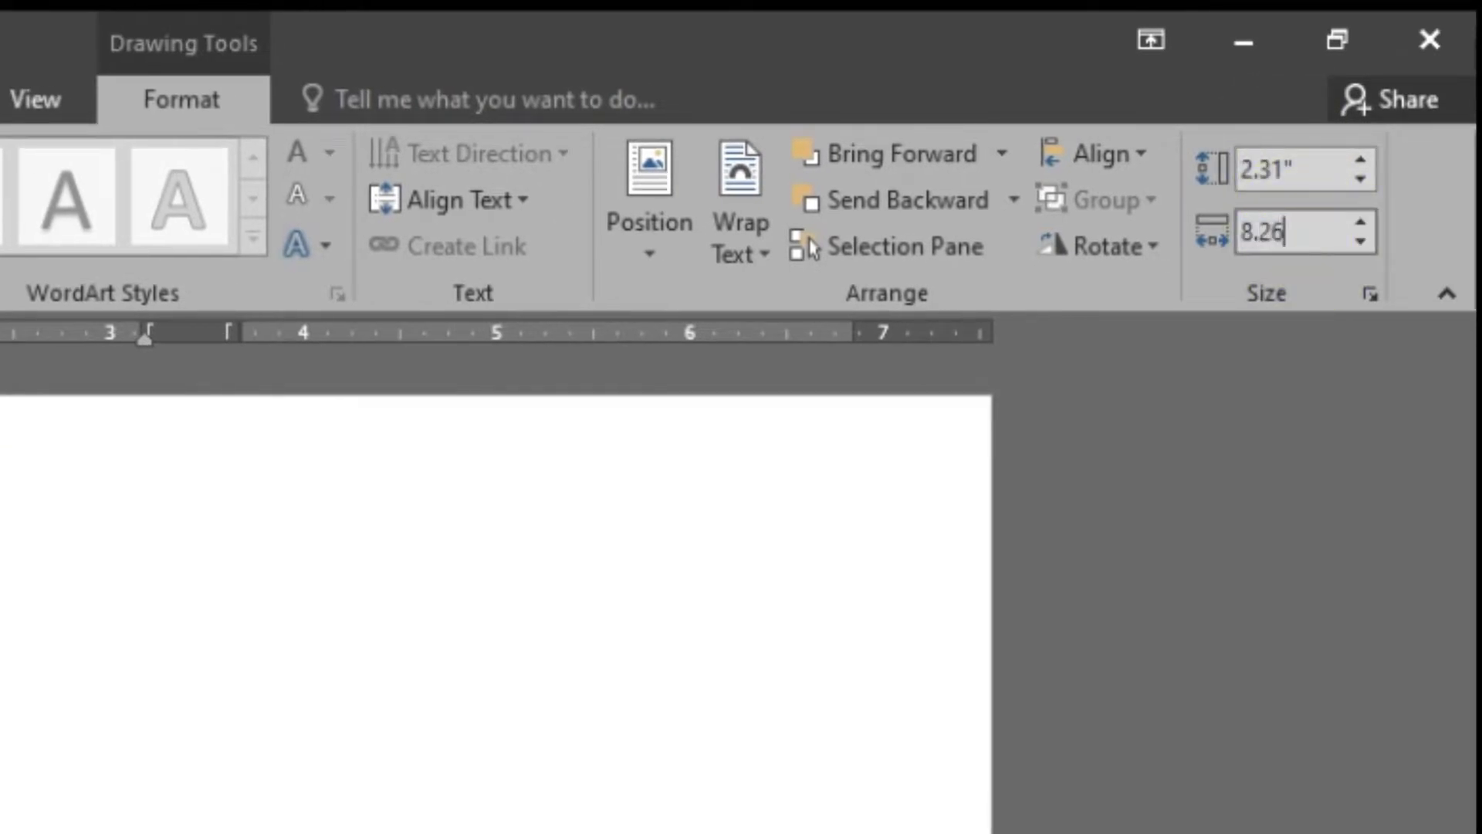
{"action": "key", "text": "Return"}
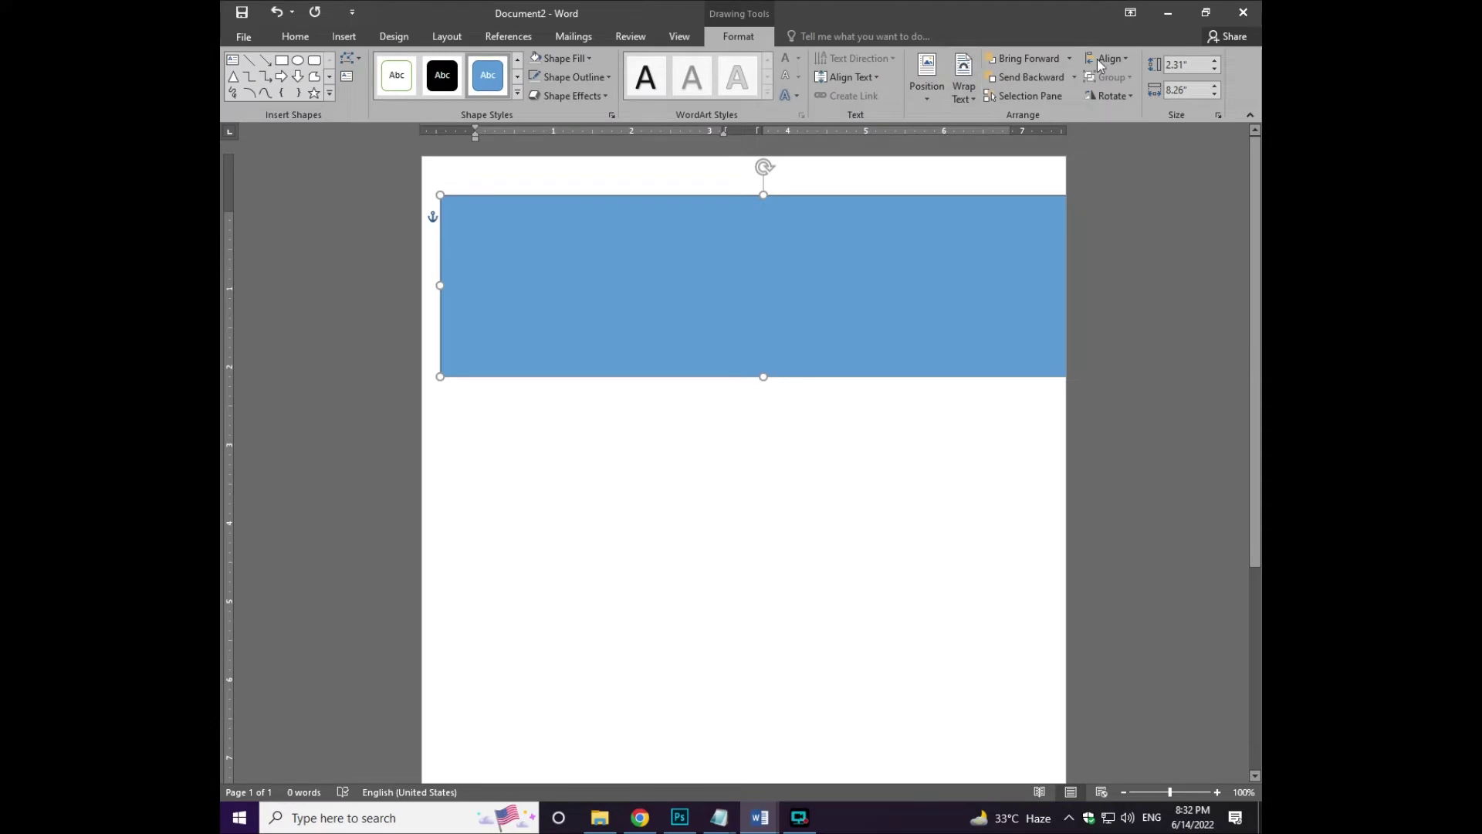
- Left-align the rectangle with light grey fill and no outline, and move it to the page top
{"action": "left_click", "coordinate": [1123, 58]}
{"action": "left_click", "coordinate": [1112, 91]}
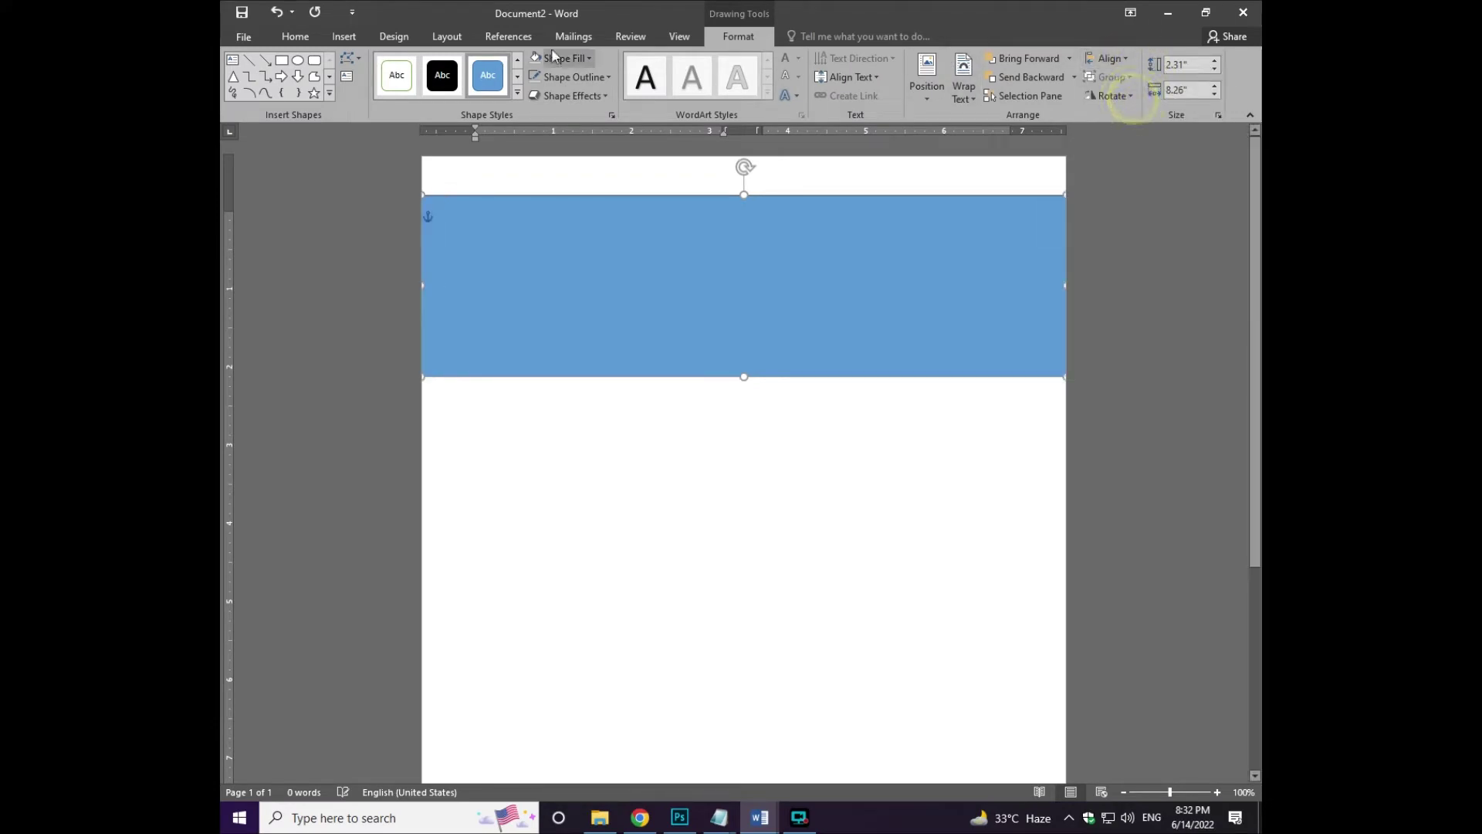
{"action": "left_click", "coordinate": [563, 58]}
{"action": "left_click", "coordinate": [549, 218]}
{"action": "left_click", "coordinate": [588, 77]}
{"action": "left_click", "coordinate": [572, 250]}
{"action": "left_click_drag", "start_coordinate": [661, 251], "coordinate": [665, 219]}
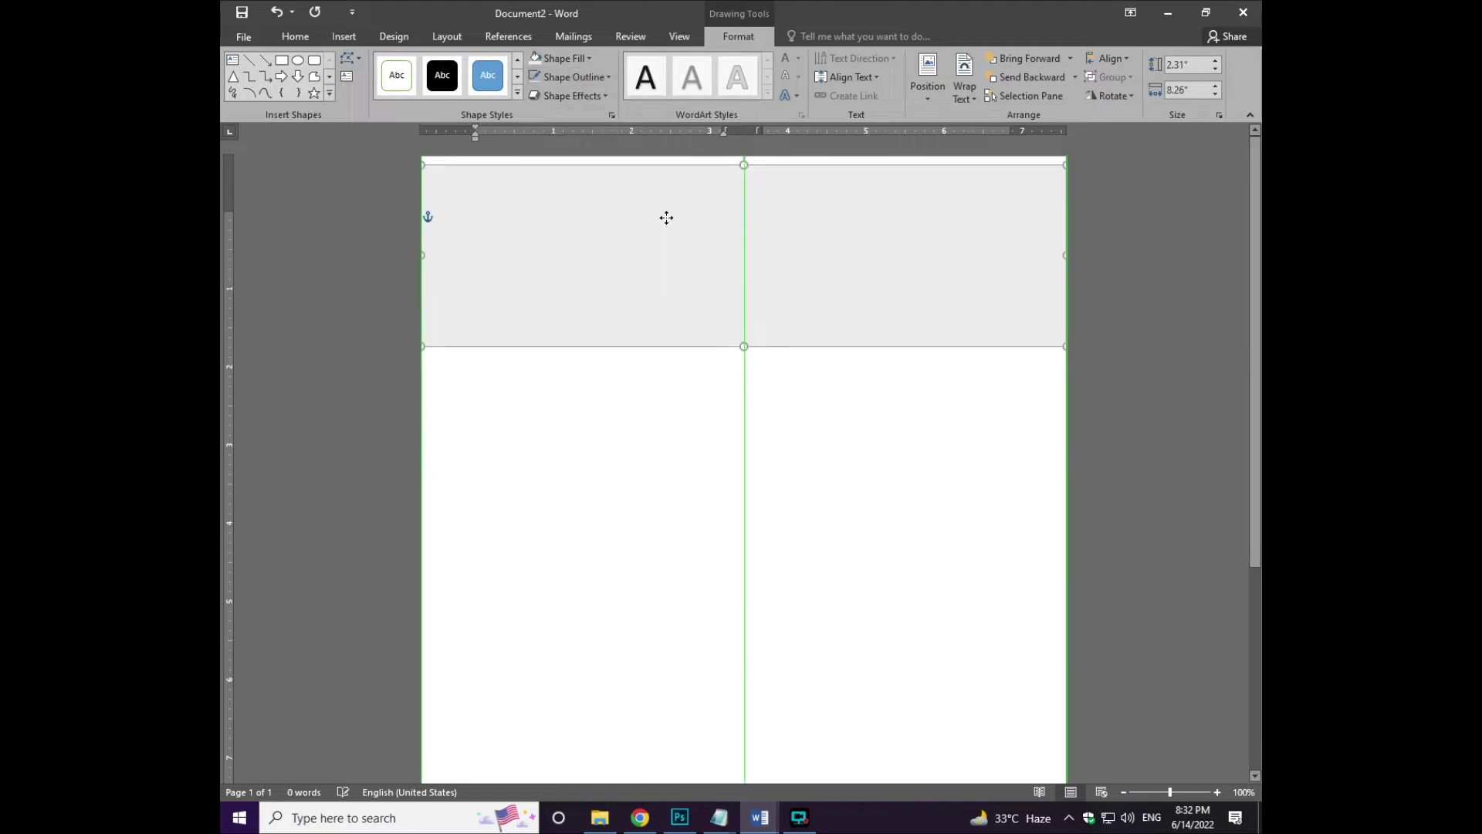
{"action": "left_click", "coordinate": [612, 374]}
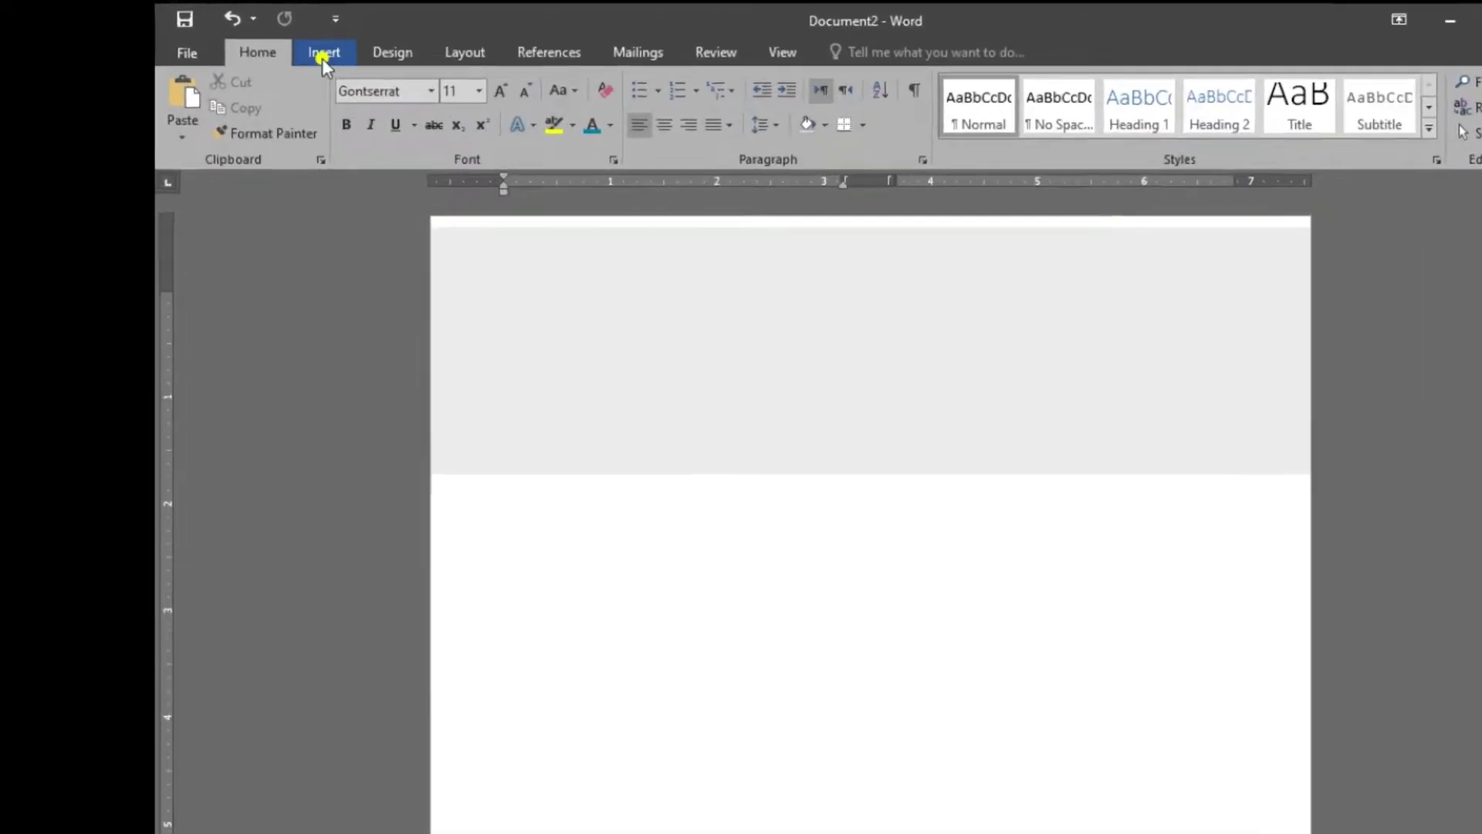
- Draw a rectangle on the grey band sized 0.6" tall by 3.8" wide
{"action": "left_click", "coordinate": [344, 36]}
{"action": "left_click", "coordinate": [455, 100]}
{"action": "left_click", "coordinate": [577, 298]}
{"action": "left_click_drag", "start_coordinate": [475, 432], "coordinate": [699, 506]}
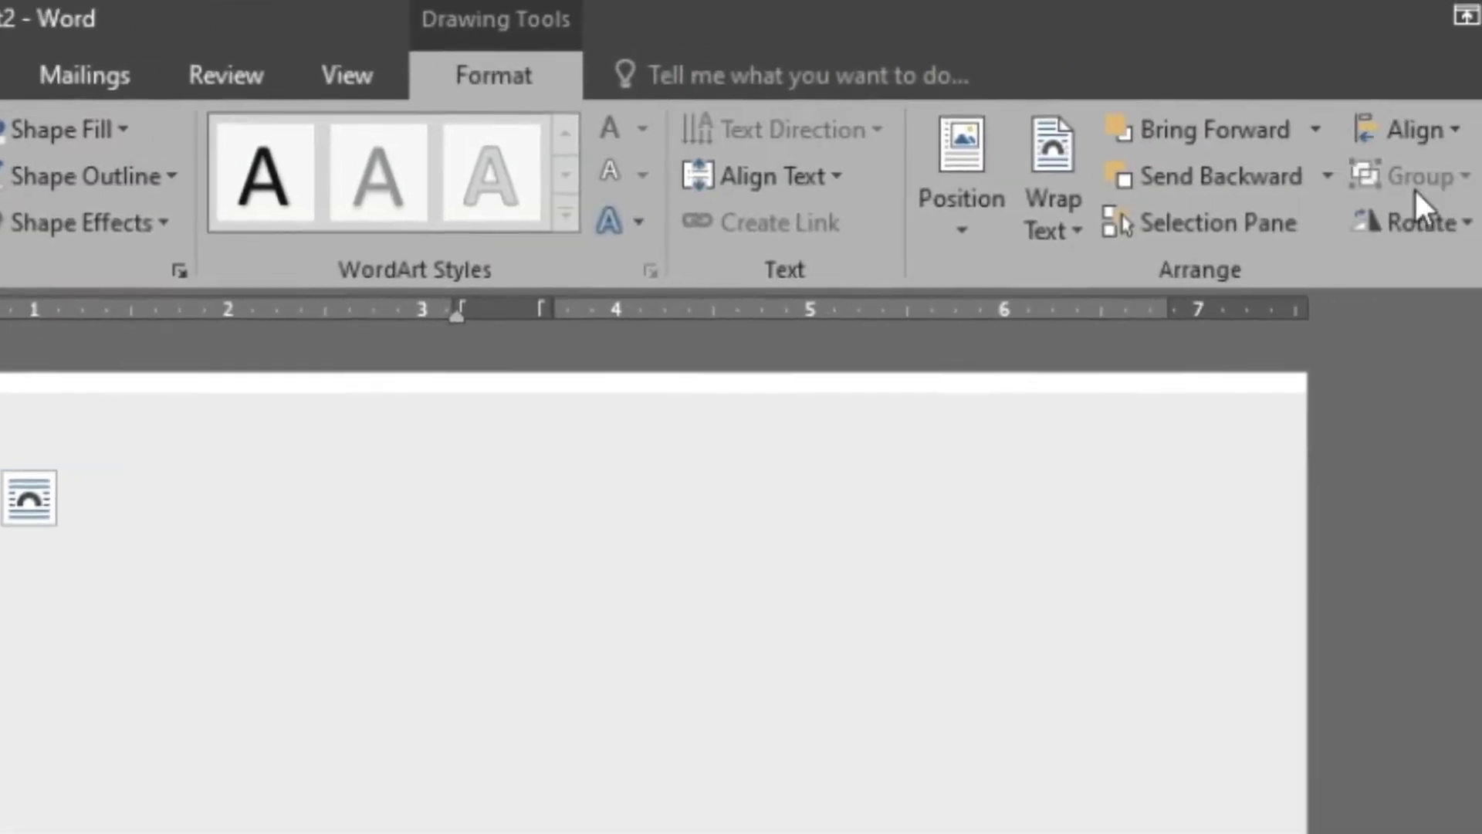
{"action": "left_click", "coordinate": [1291, 148]}
{"action": "type", "text": "6"}
{"action": "left_click", "coordinate": [1277, 220]}
{"action": "type", "text": "3.8"}
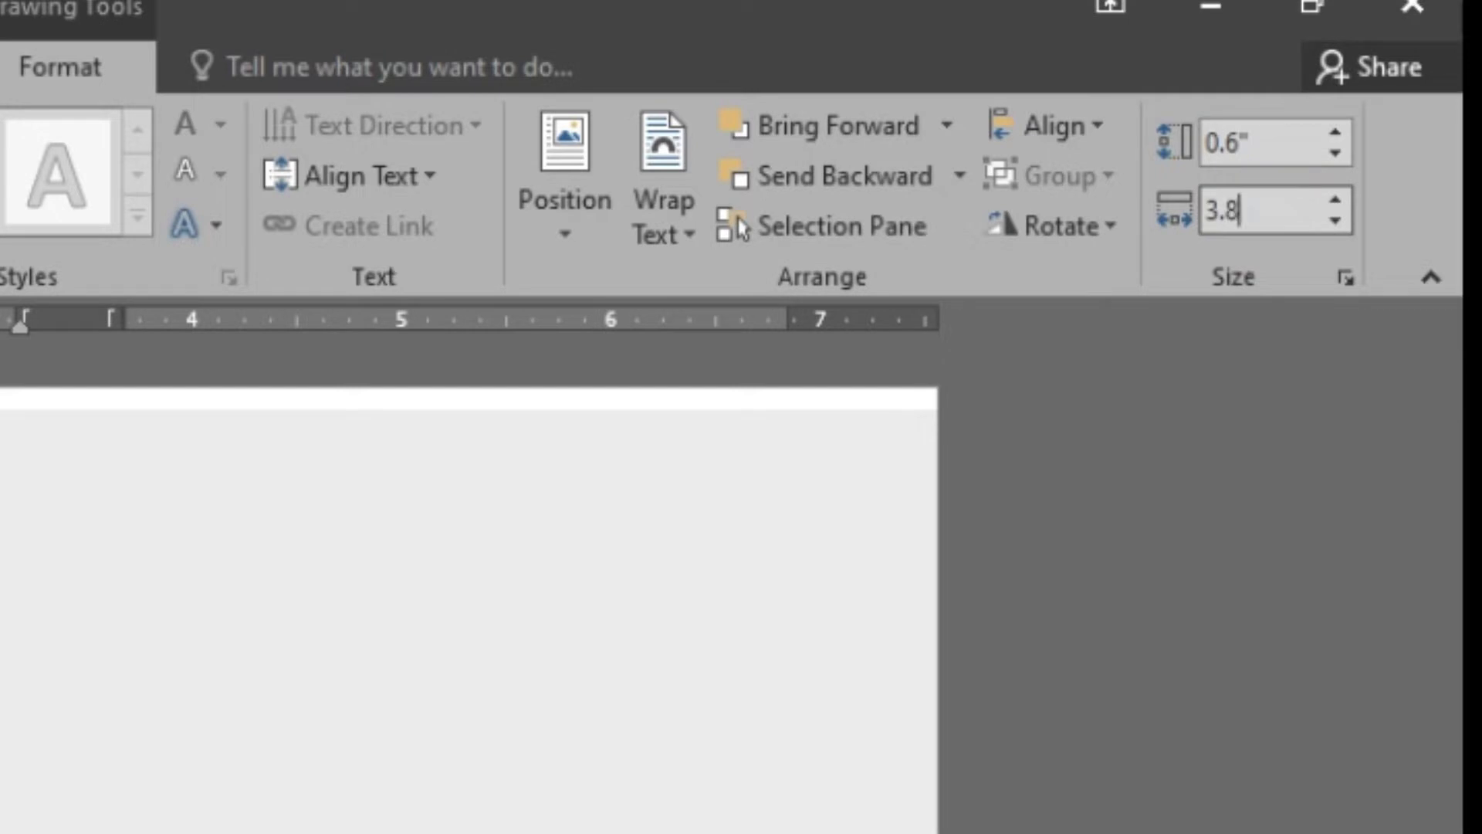
{"action": "key", "text": "Return"}
- Fill the bar teal with no outline and place it at the header's top left
{"action": "left_click", "coordinate": [589, 57]}
{"action": "left_click", "coordinate": [534, 217]}
{"action": "left_click", "coordinate": [574, 76]}
{"action": "left_click", "coordinate": [558, 253]}
{"action": "left_click_drag", "start_coordinate": [559, 230], "coordinate": [547, 217]}
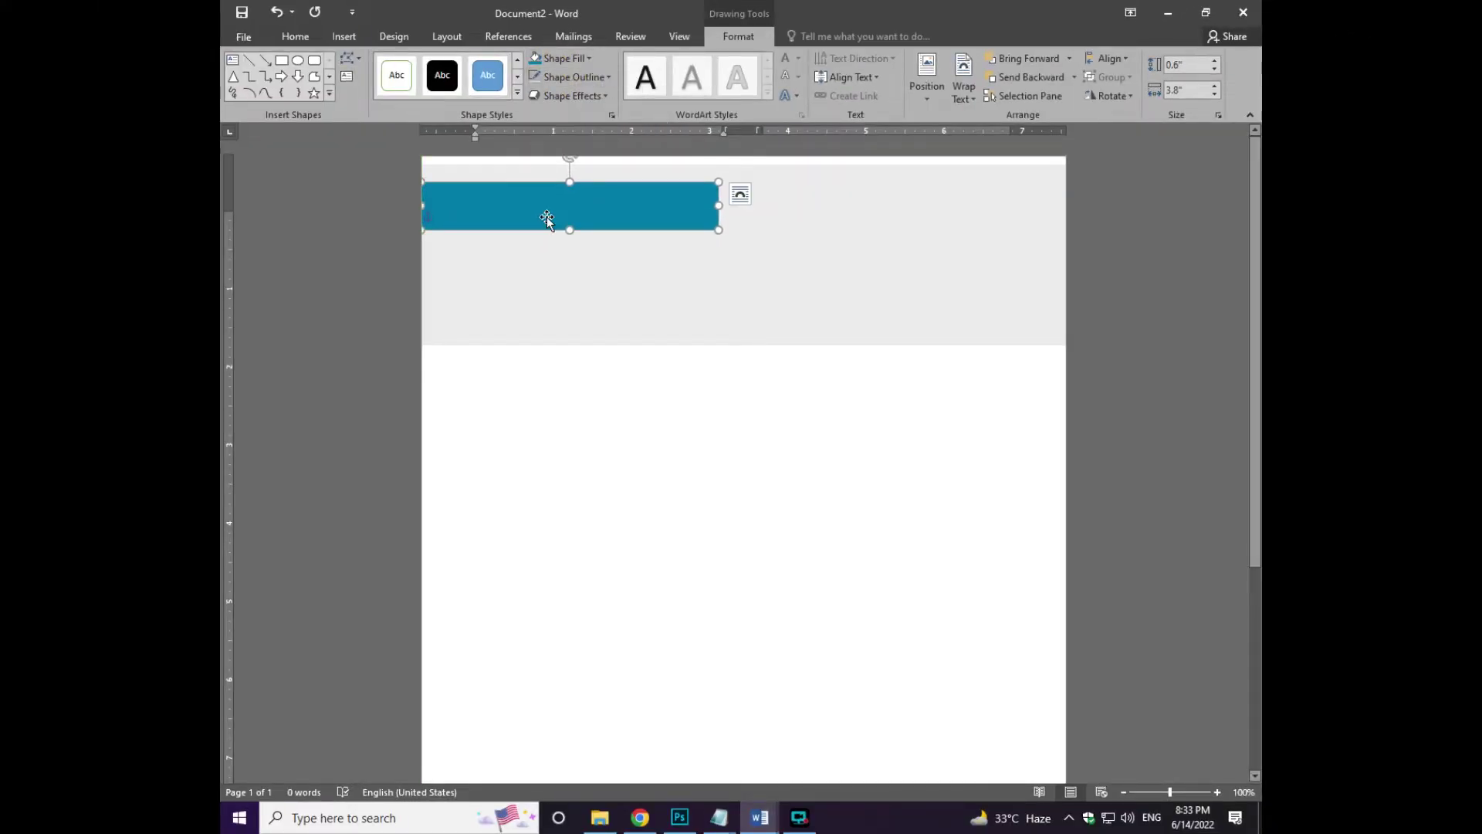
{"action": "left_click", "coordinate": [641, 459]}
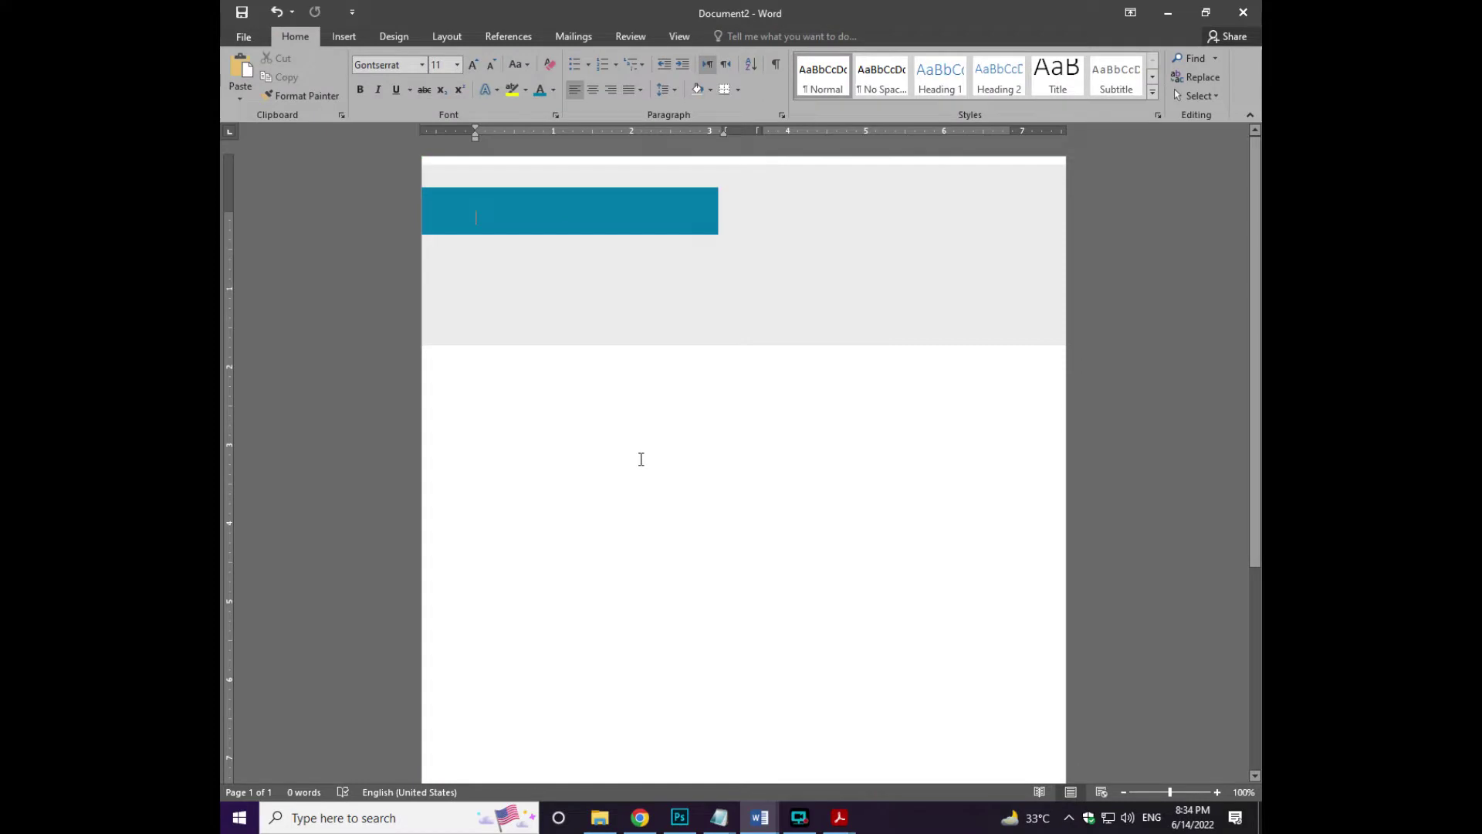
- Copy the teal bar to the right and remove its fill to make an empty box
{"action": "left_click", "coordinate": [588, 219]}
{"action": "left_click_drag", "start_coordinate": [589, 219], "coordinate": [845, 206]}
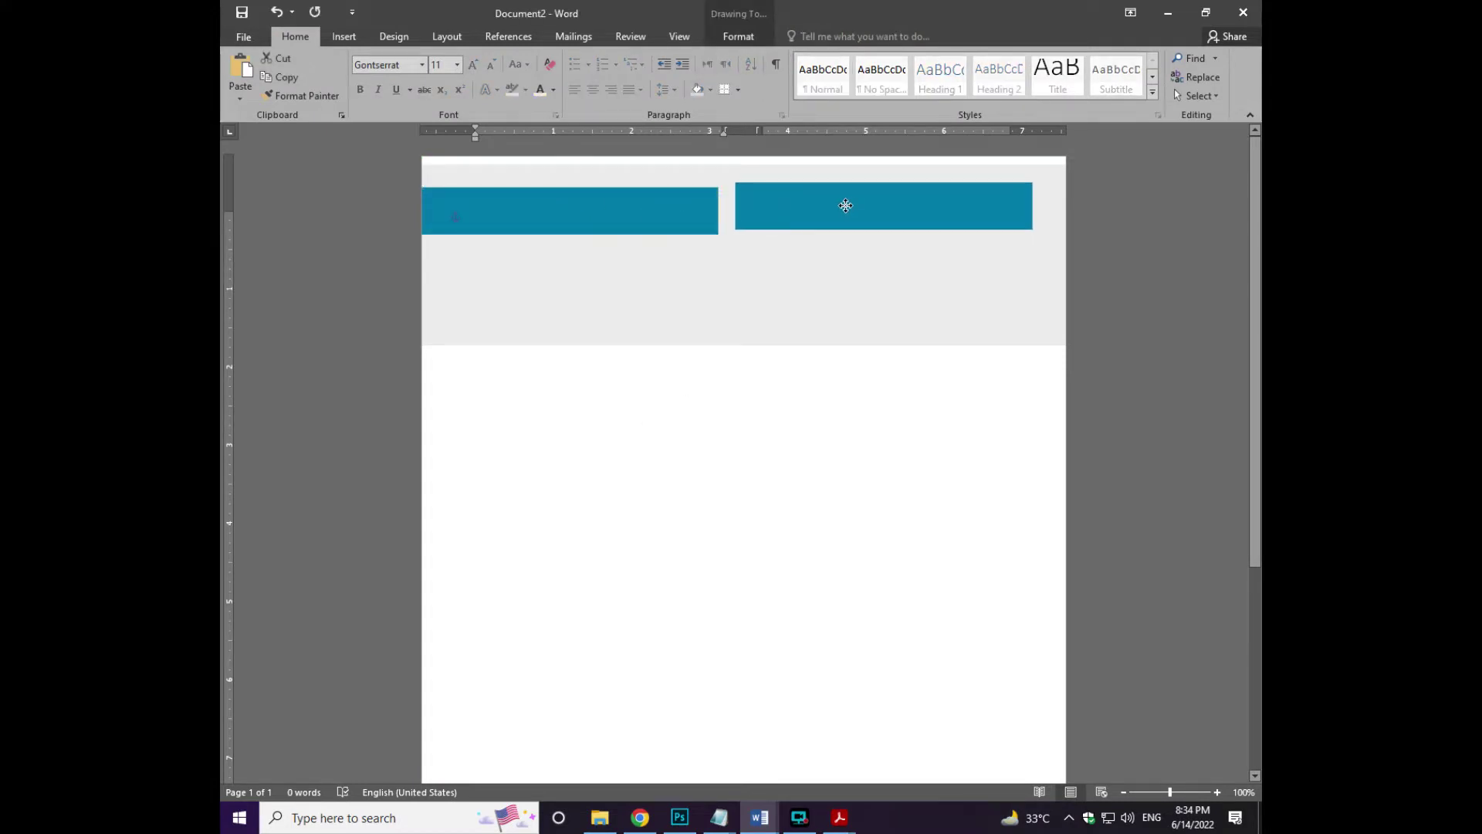
{"action": "left_click", "coordinate": [813, 314]}
{"action": "left_click", "coordinate": [820, 207]}
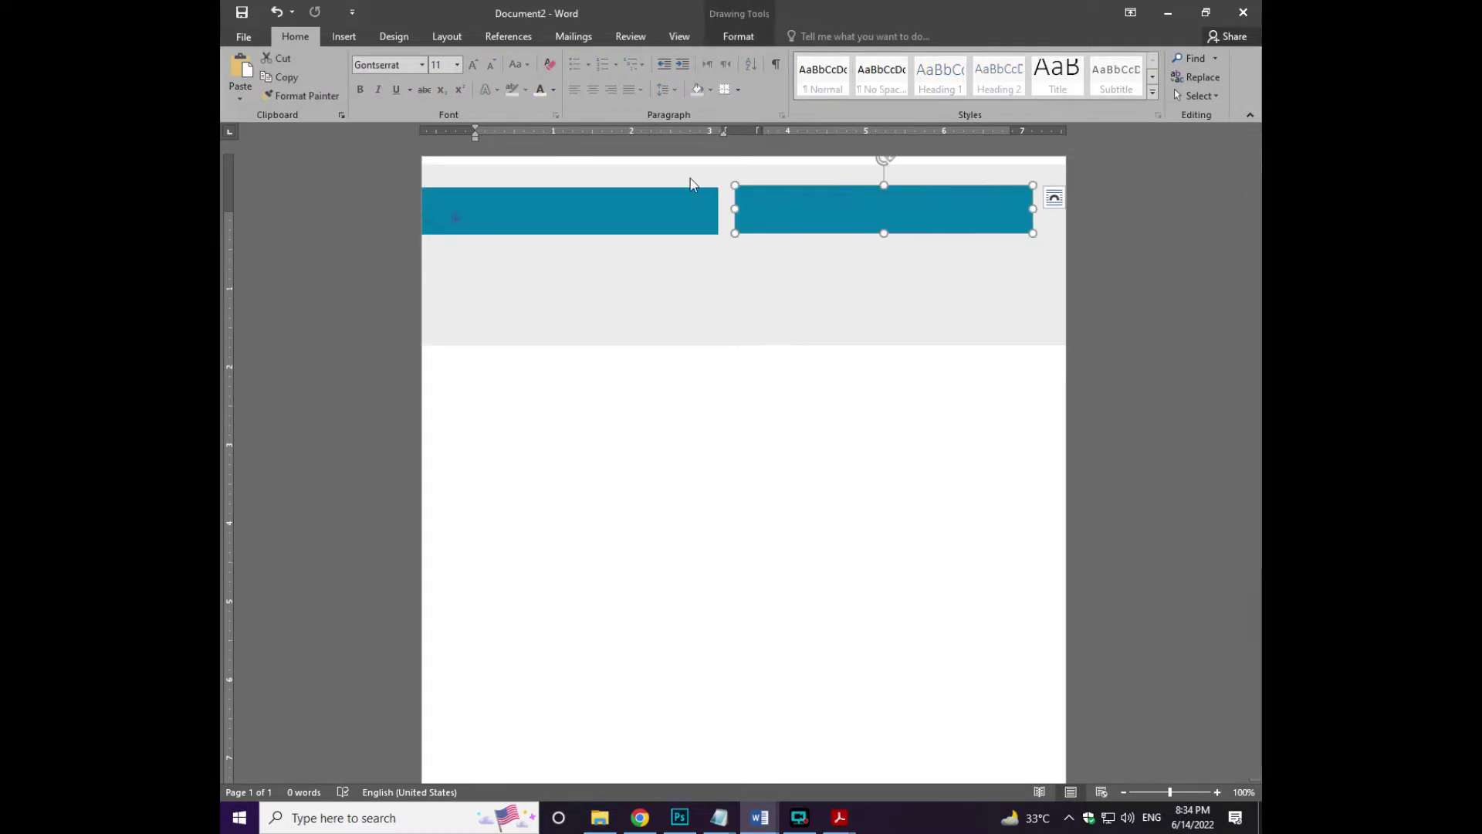
{"action": "right_click", "coordinate": [839, 204]}
{"action": "left_click", "coordinate": [738, 36]}
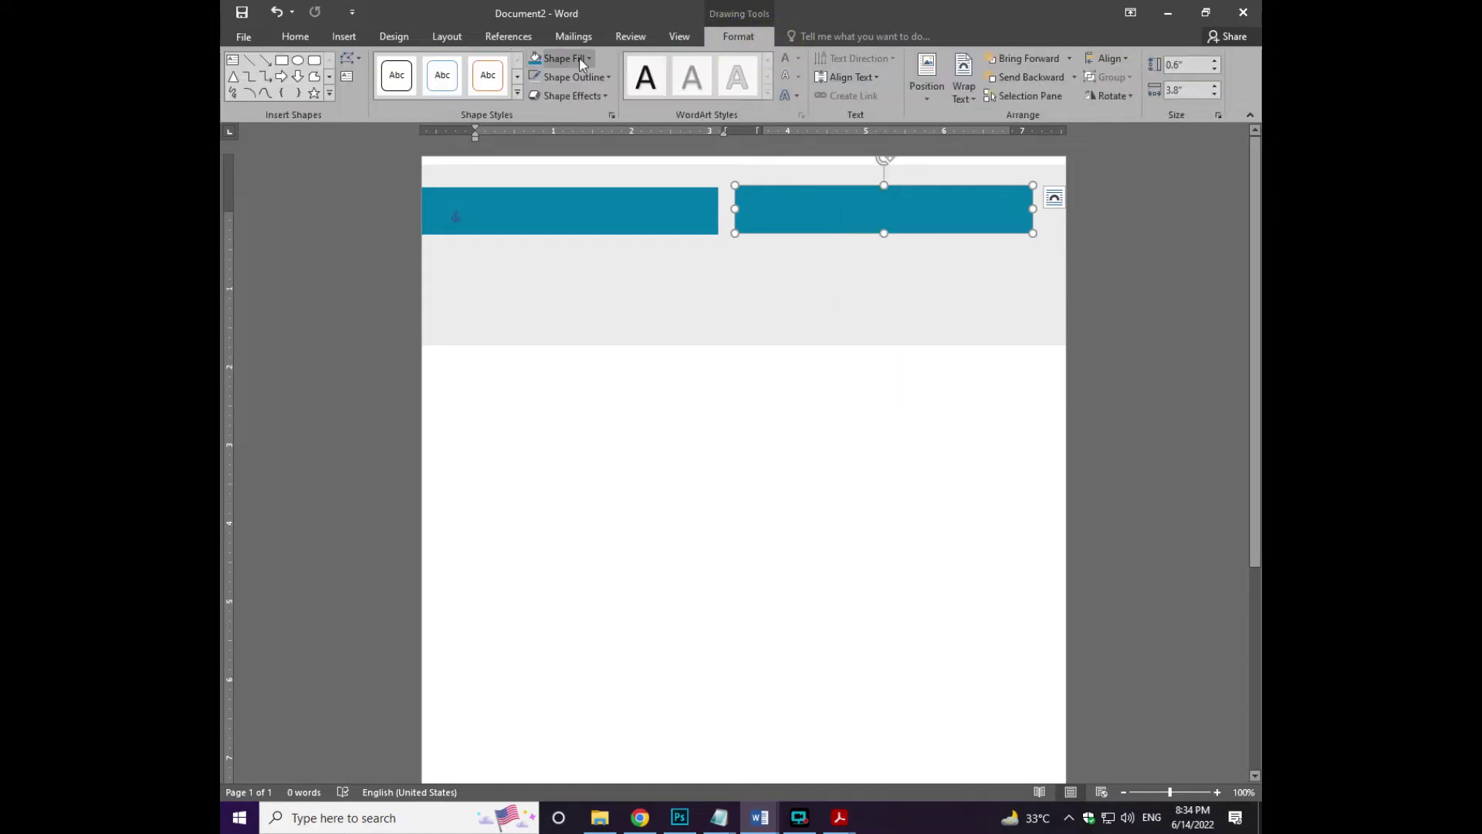
{"action": "left_click", "coordinate": [583, 61]}
{"action": "left_click", "coordinate": [563, 230]}
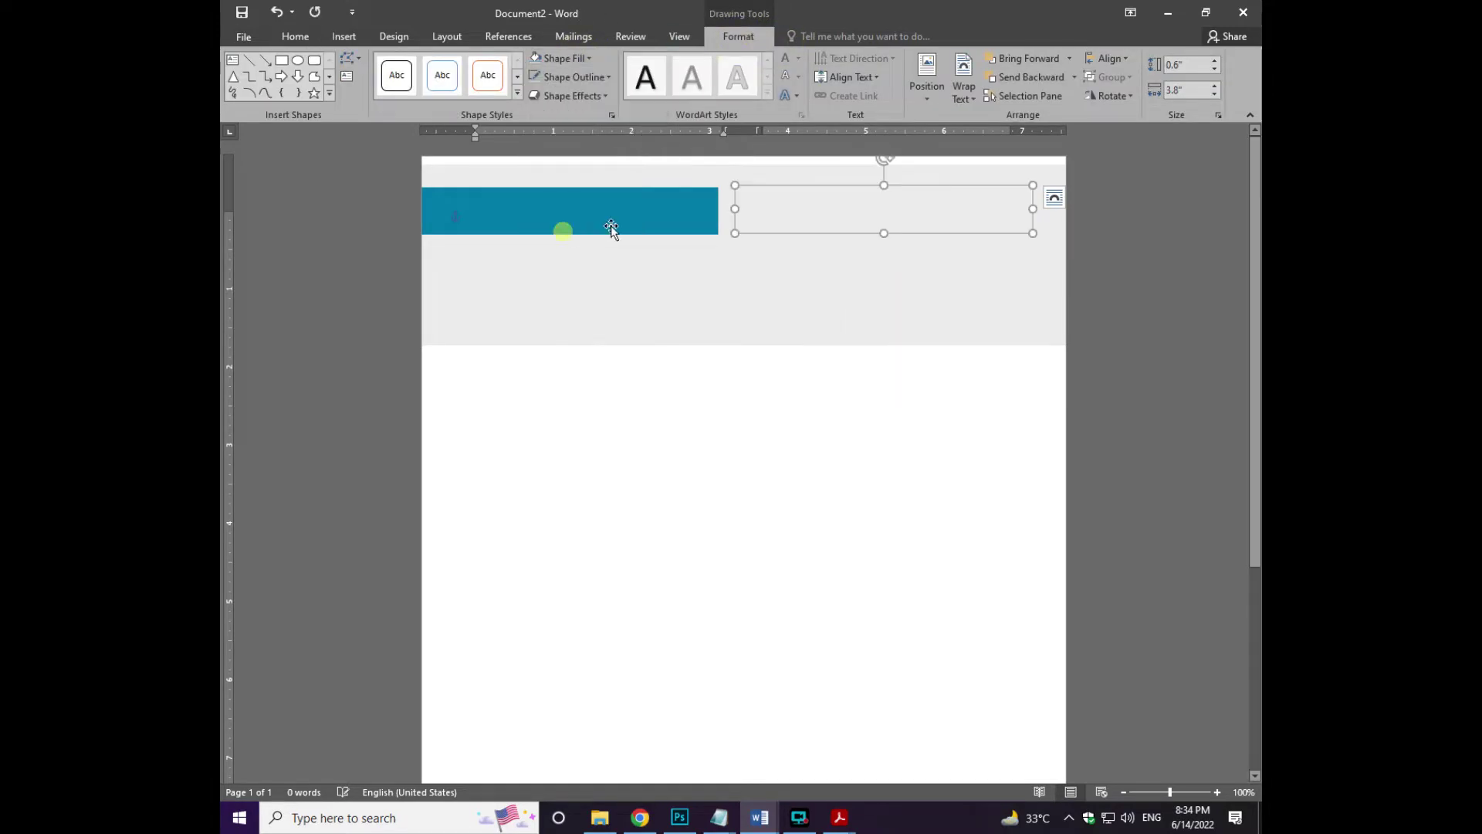
- Add text to the empty box and paste in the owner's name
{"action": "right_click", "coordinate": [834, 210]}
{"action": "left_click", "coordinate": [785, 198]}
{"action": "left_click", "coordinate": [785, 186]}
{"action": "right_click", "coordinate": [788, 189]}
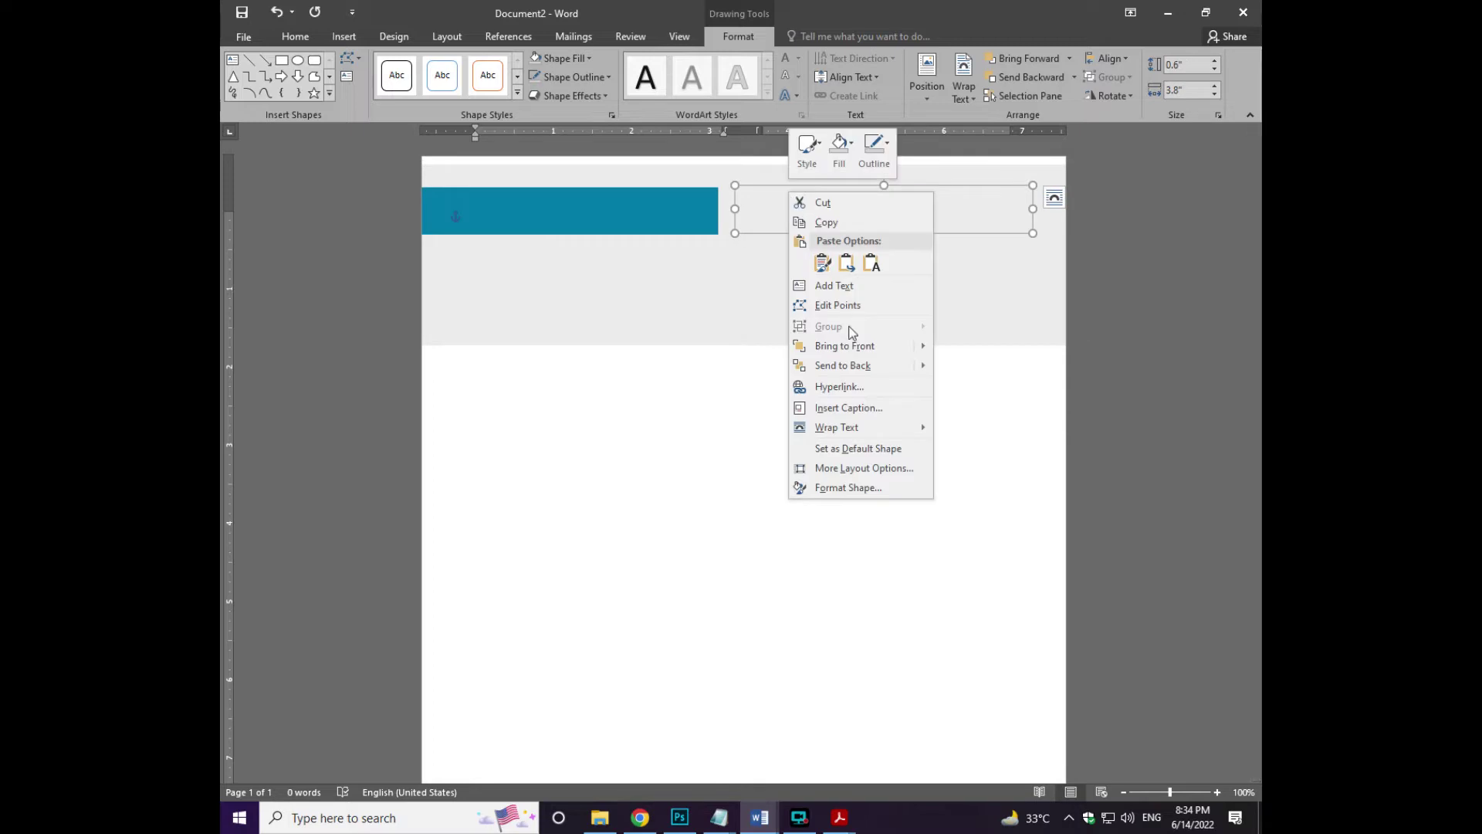
{"action": "left_click", "coordinate": [835, 286]}
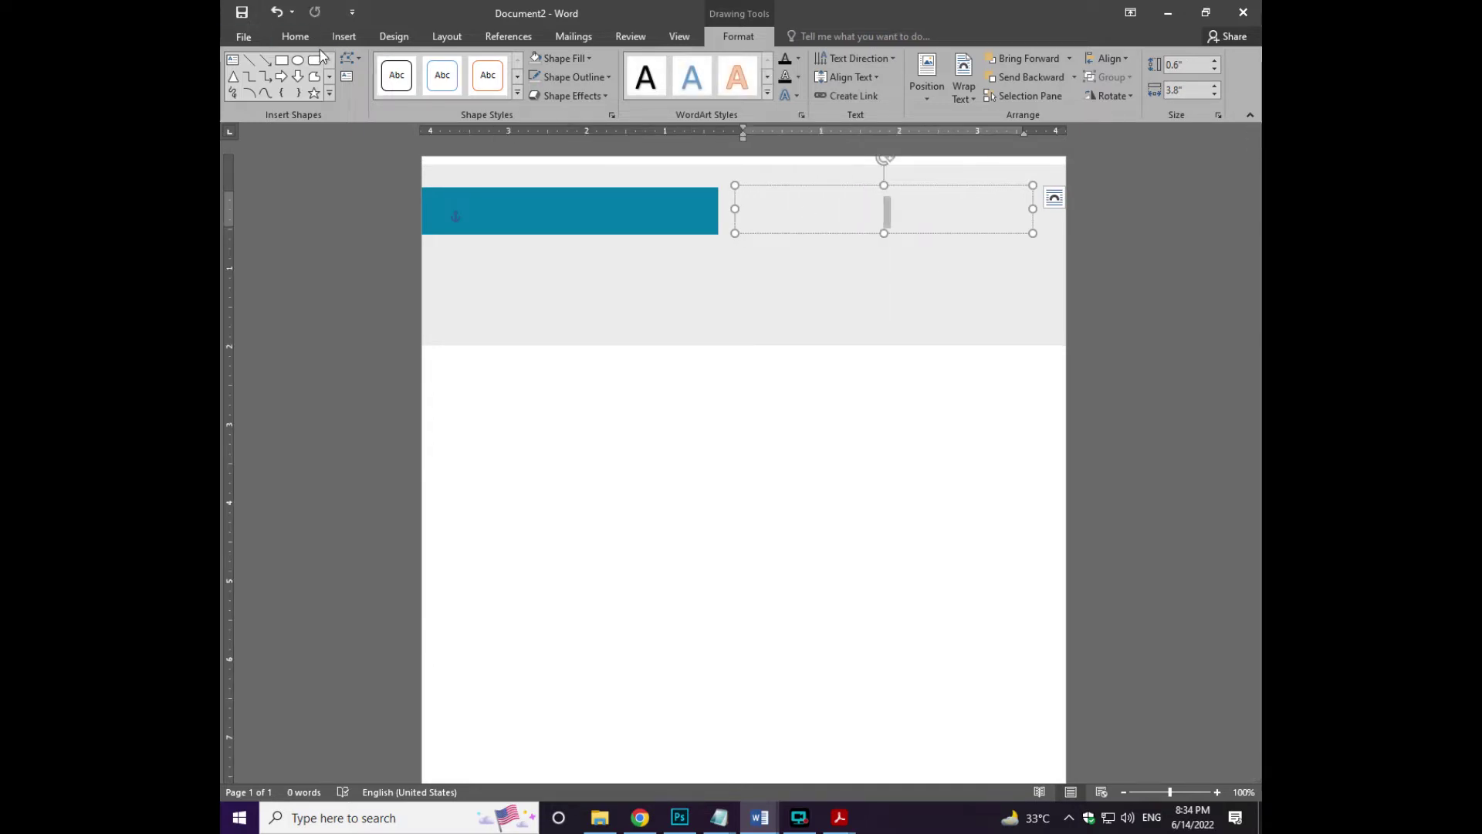
{"action": "left_click", "coordinate": [295, 37]}
{"action": "key", "text": "ctrl+v"}
- Set the name to size 26, add a grey GRAPHIC DESIGNER line, and nudge the box left
{"action": "left_click", "coordinate": [413, 64]}
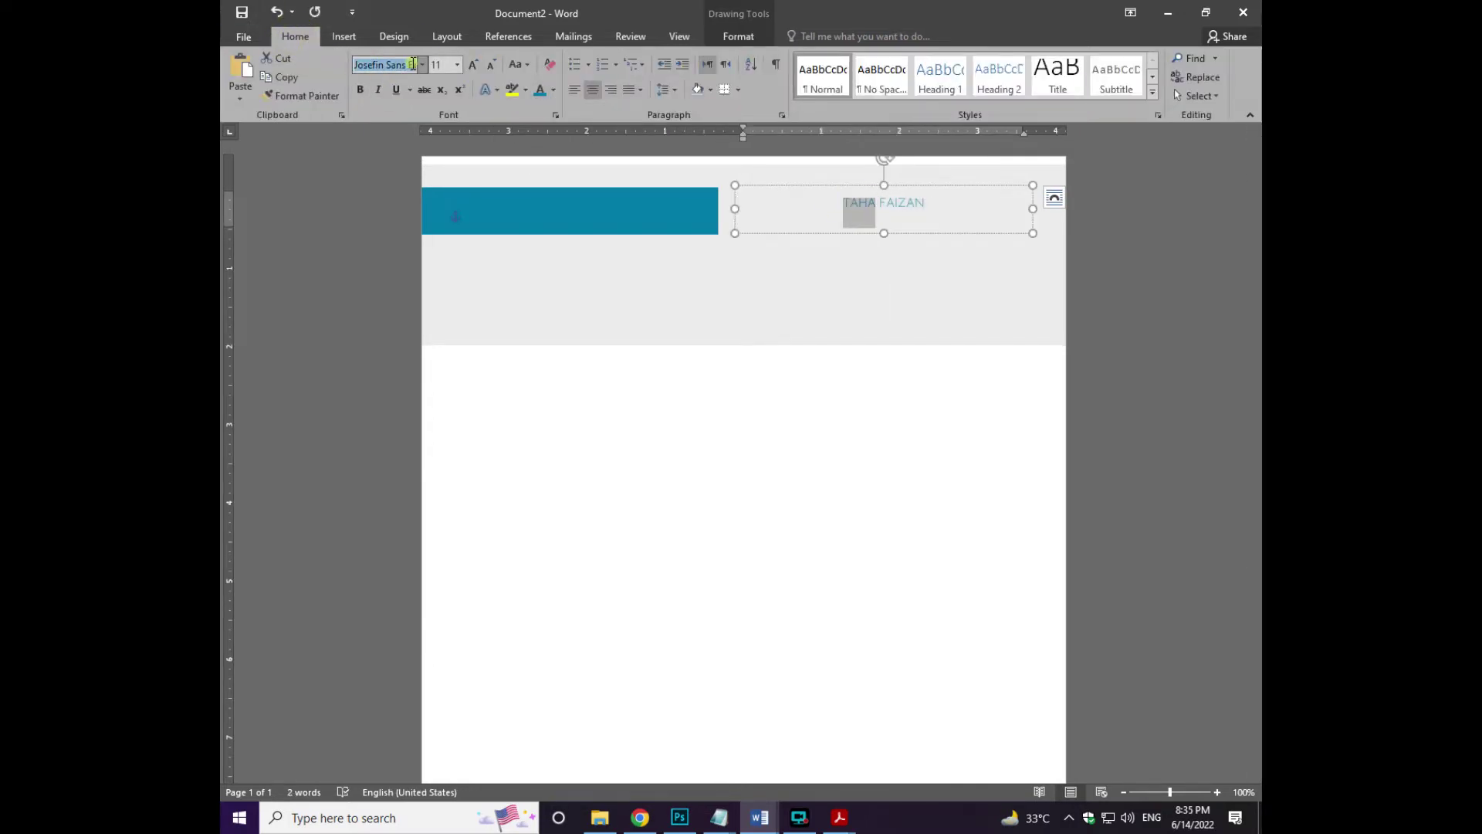
{"action": "key", "text": "Return"}
{"action": "left_click", "coordinate": [442, 64]}
{"action": "type", "text": "26"}
{"action": "key", "text": "Return"}
{"action": "left_click", "coordinate": [662, 89]}
{"action": "left_click", "coordinate": [846, 231]}
{"action": "key", "text": "ctrl+v"}
{"action": "double_click", "coordinate": [868, 224]}
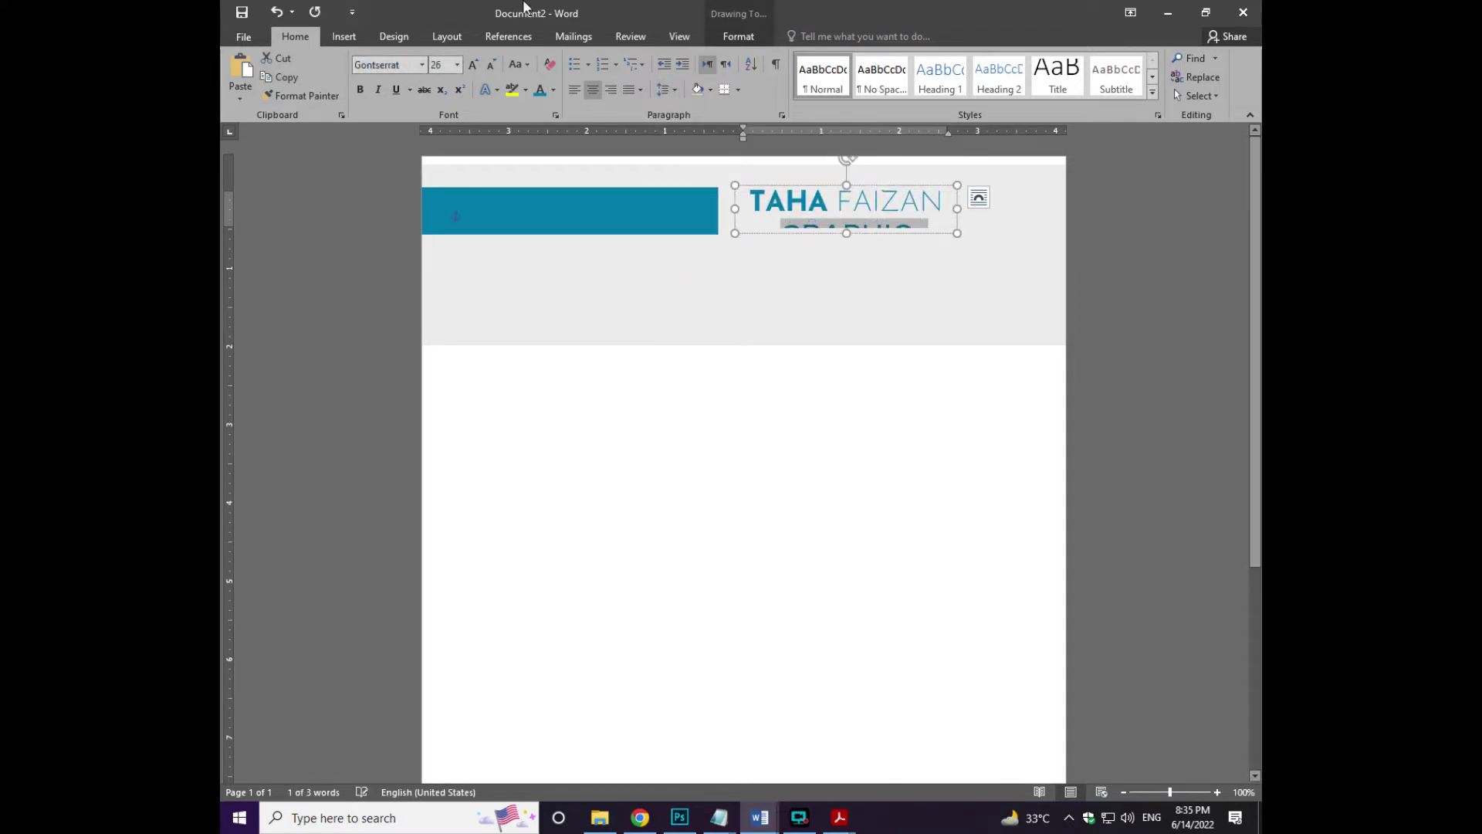
{"action": "left_click_drag", "start_coordinate": [785, 234], "coordinate": [913, 234]}
{"action": "left_click", "coordinate": [552, 90]}
{"action": "left_click", "coordinate": [561, 154]}
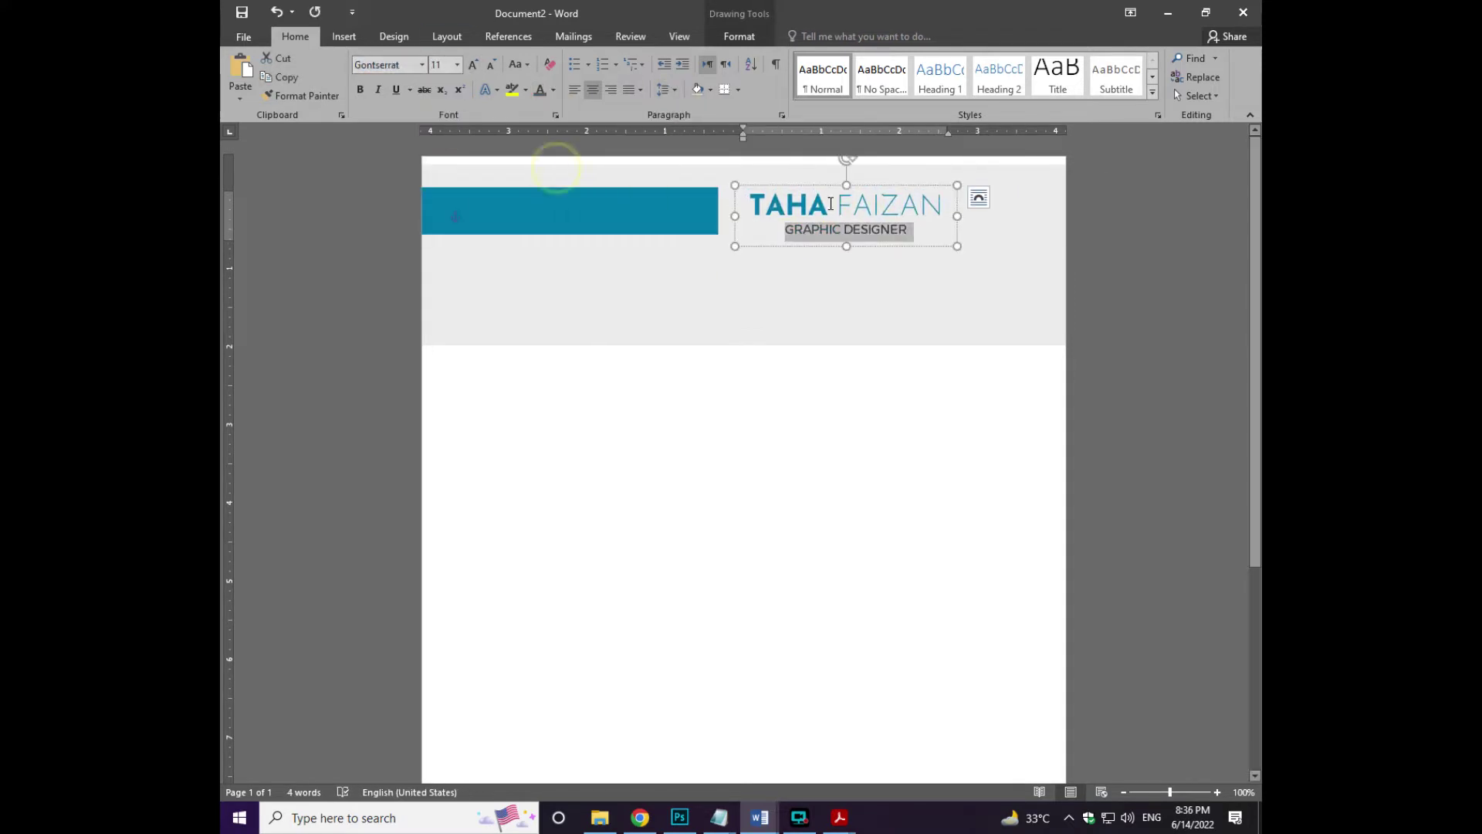
{"action": "left_click_drag", "start_coordinate": [823, 188], "coordinate": [814, 188]}
- Place a copy of the teal bar at the header's right edge
{"action": "left_click", "coordinate": [612, 214]}
{"action": "left_click_drag", "start_coordinate": [613, 215], "coordinate": [1071, 212]}
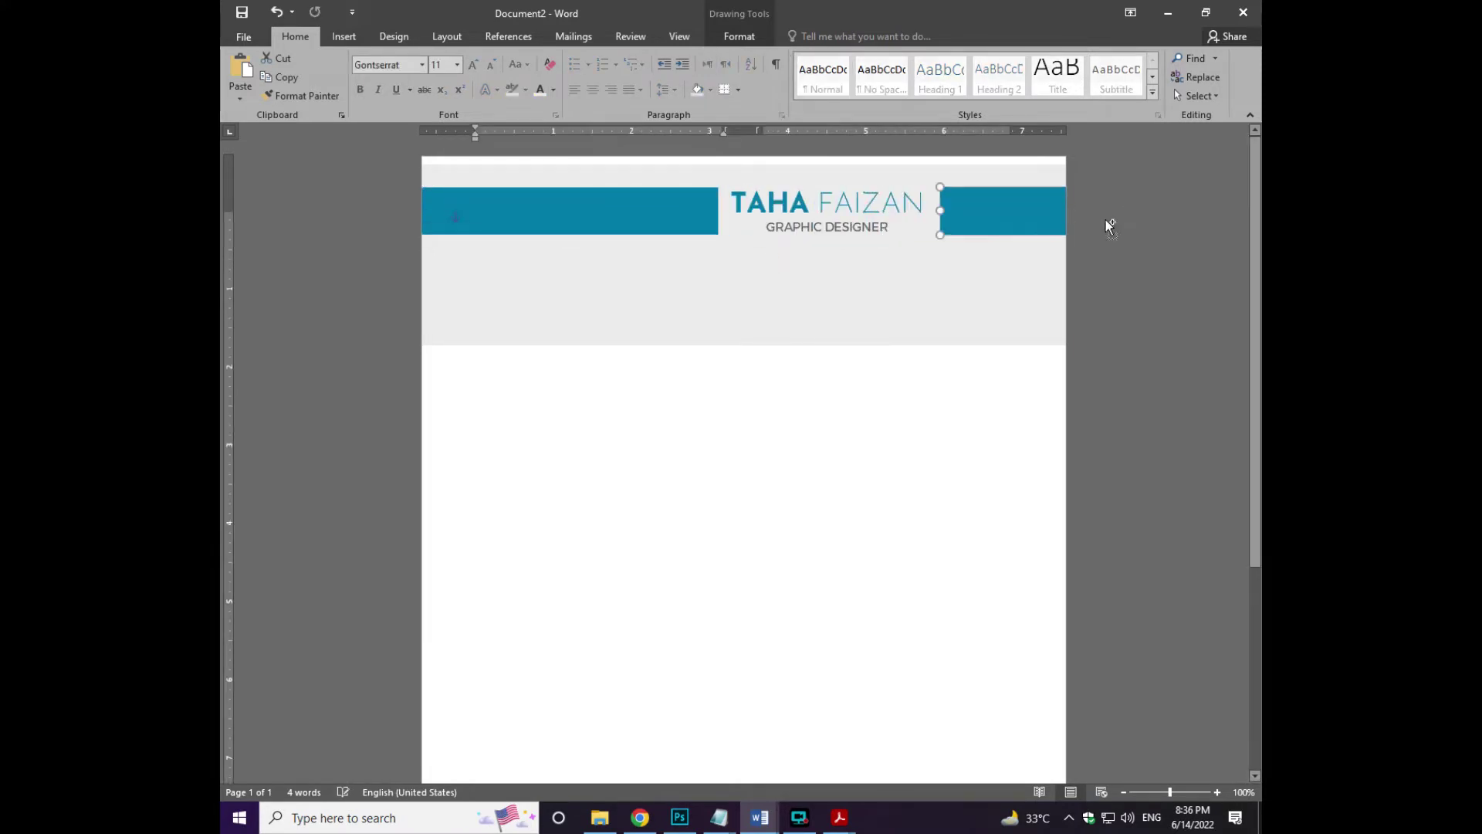
{"action": "left_click", "coordinate": [749, 406]}
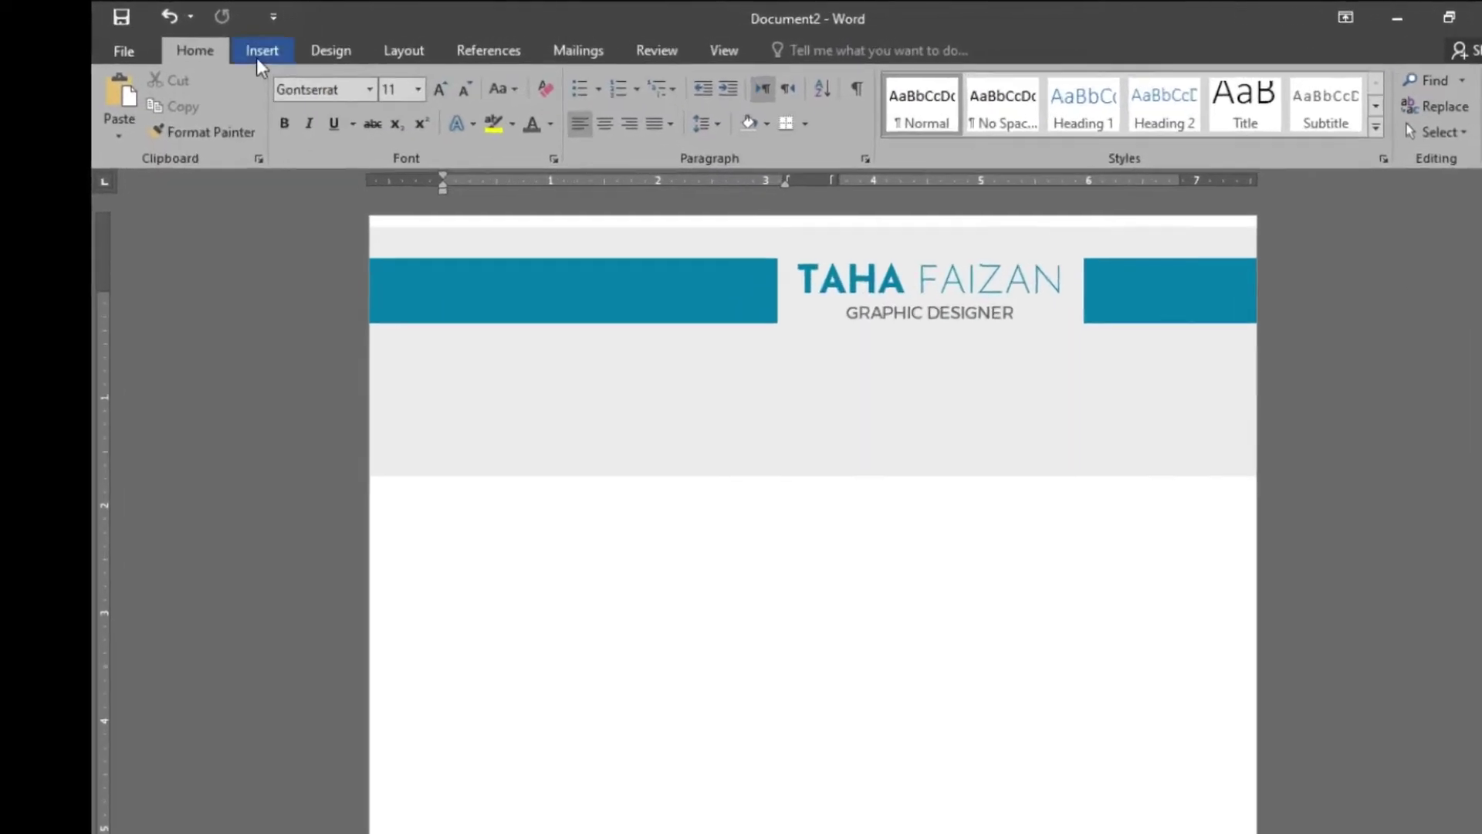
- Draw a rectangle over the left teal bar sized about 1.6" by 1.35"
{"action": "left_click", "coordinate": [344, 37]}
{"action": "left_click", "coordinate": [356, 146]}
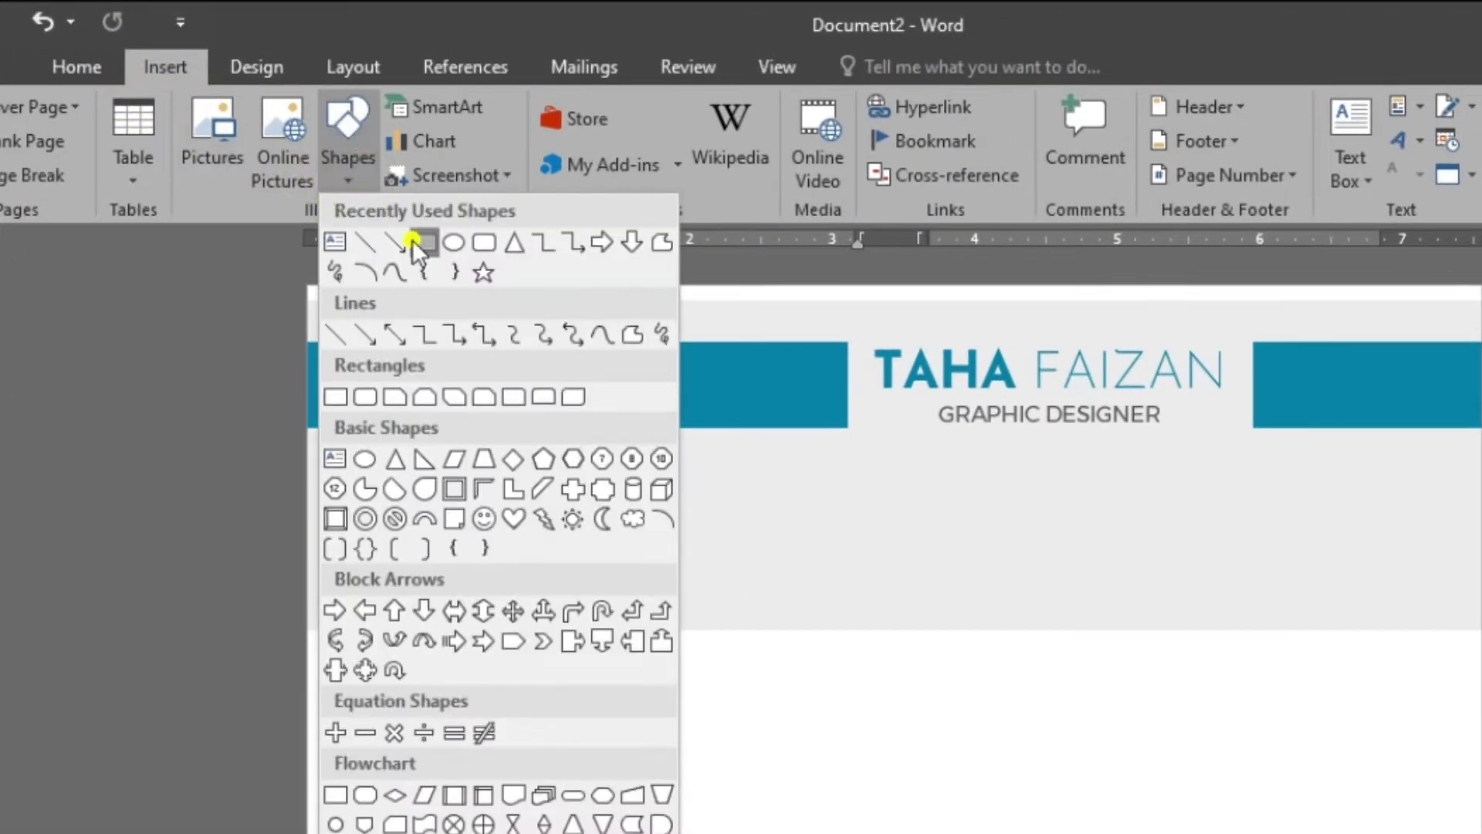
{"action": "left_click", "coordinate": [421, 228]}
{"action": "left_click_drag", "start_coordinate": [527, 366], "coordinate": [722, 533]}
{"action": "left_click", "coordinate": [1321, 106]}
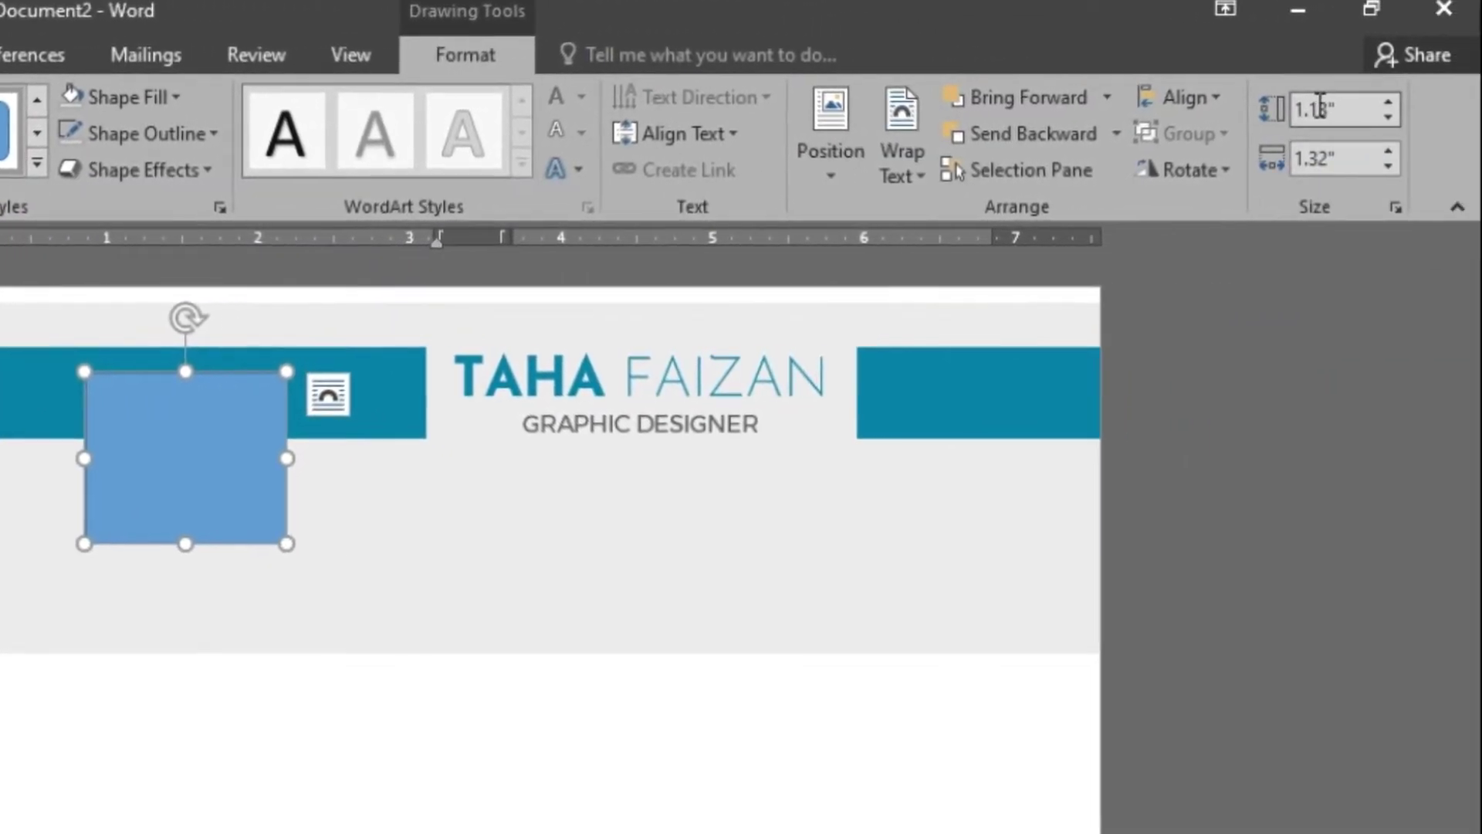
{"action": "type", "text": "1.36"}
{"action": "left_click", "coordinate": [1351, 155]}
{"action": "type", "text": "1.35"}
- Set the photo frame to no fill, keeping only its outline
{"action": "left_click", "coordinate": [562, 57]}
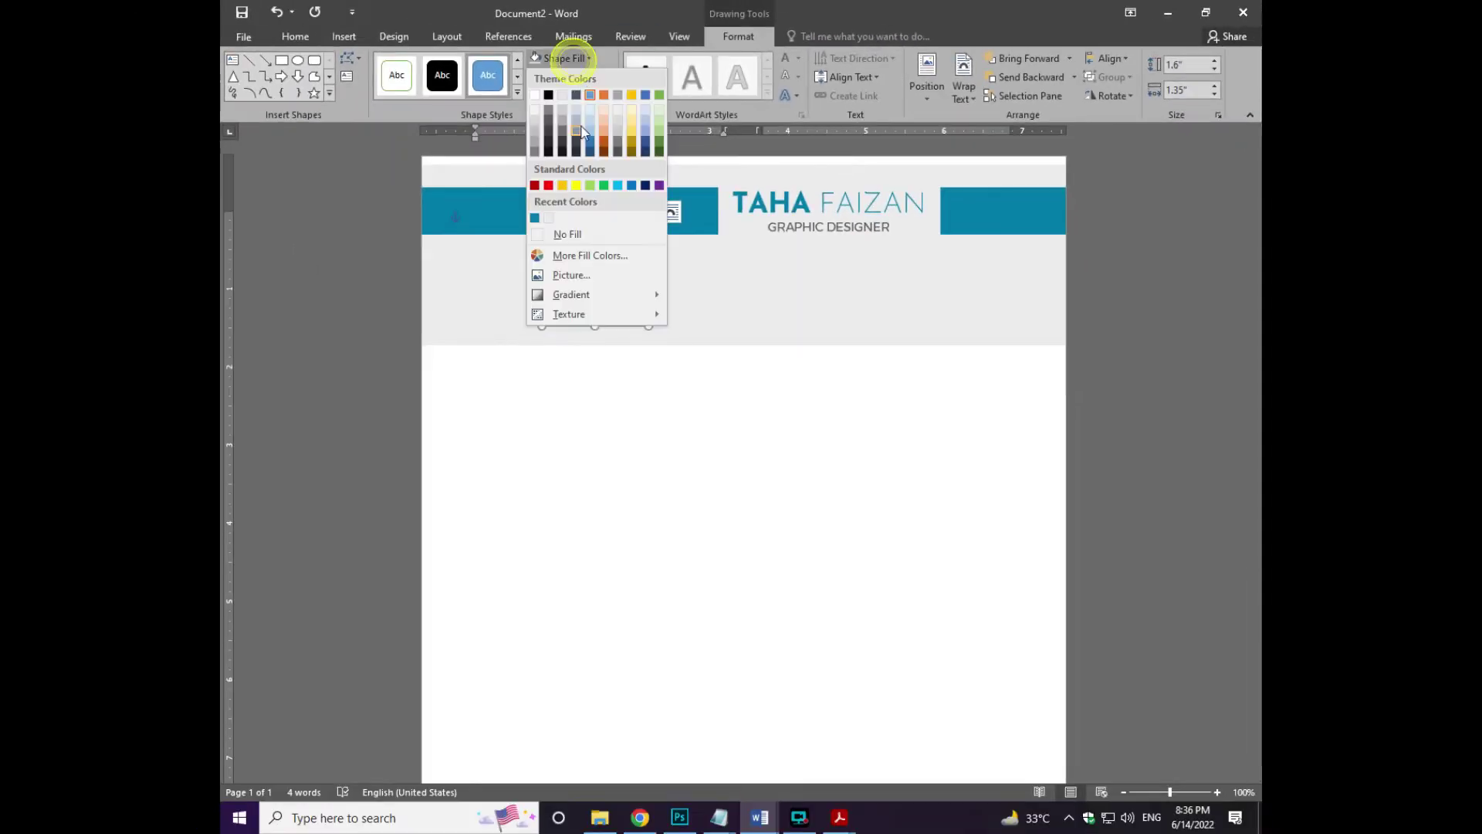
{"action": "left_click", "coordinate": [535, 218]}
{"action": "left_click", "coordinate": [568, 58]}
{"action": "left_click", "coordinate": [563, 234]}
{"action": "left_click", "coordinate": [582, 403]}
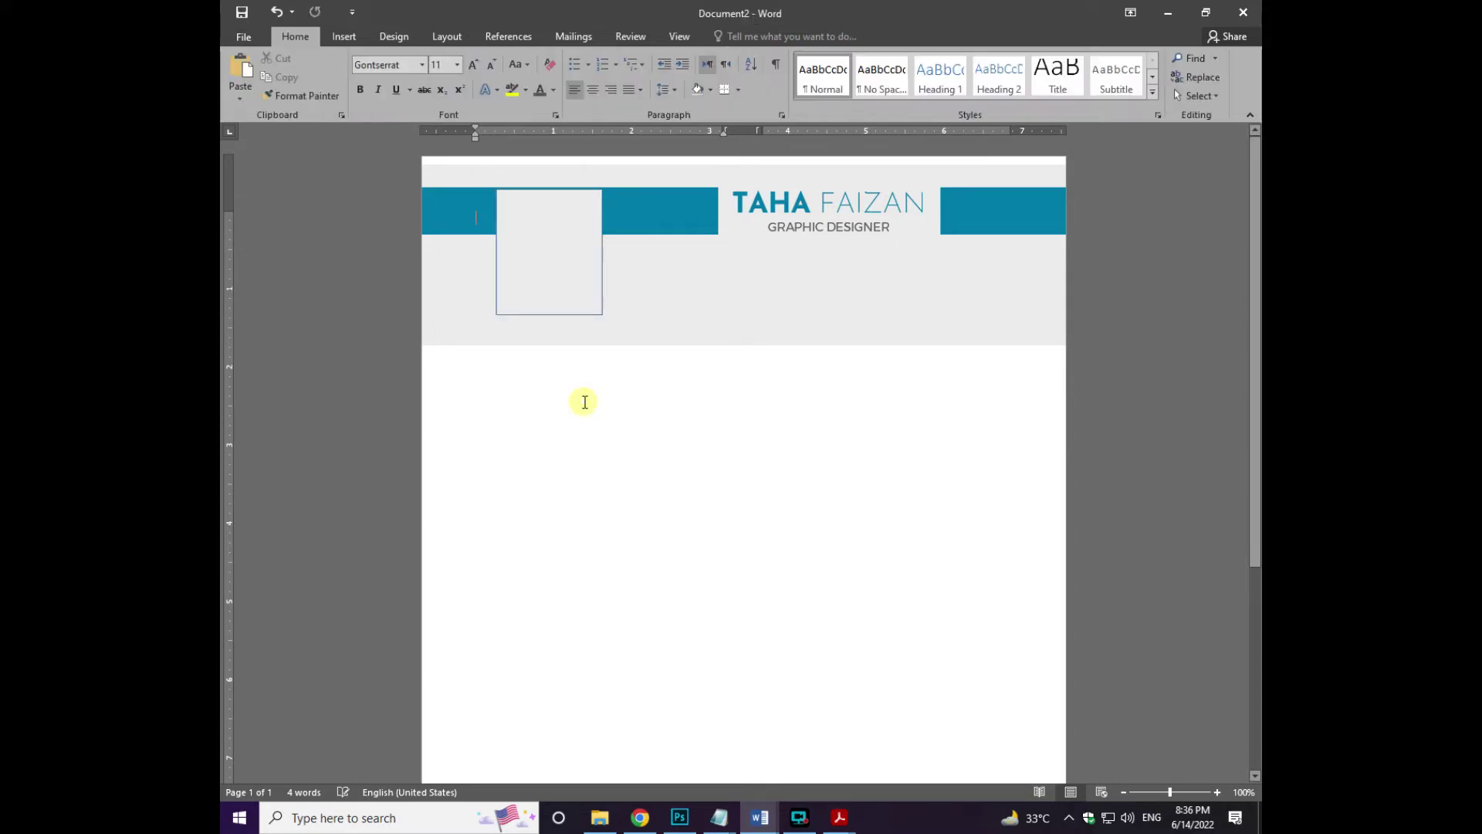
- Pick the rectangle shape again for the next box
{"action": "left_click", "coordinate": [344, 36]}
{"action": "left_click", "coordinate": [444, 76]}
{"action": "left_click", "coordinate": [400, 229]}
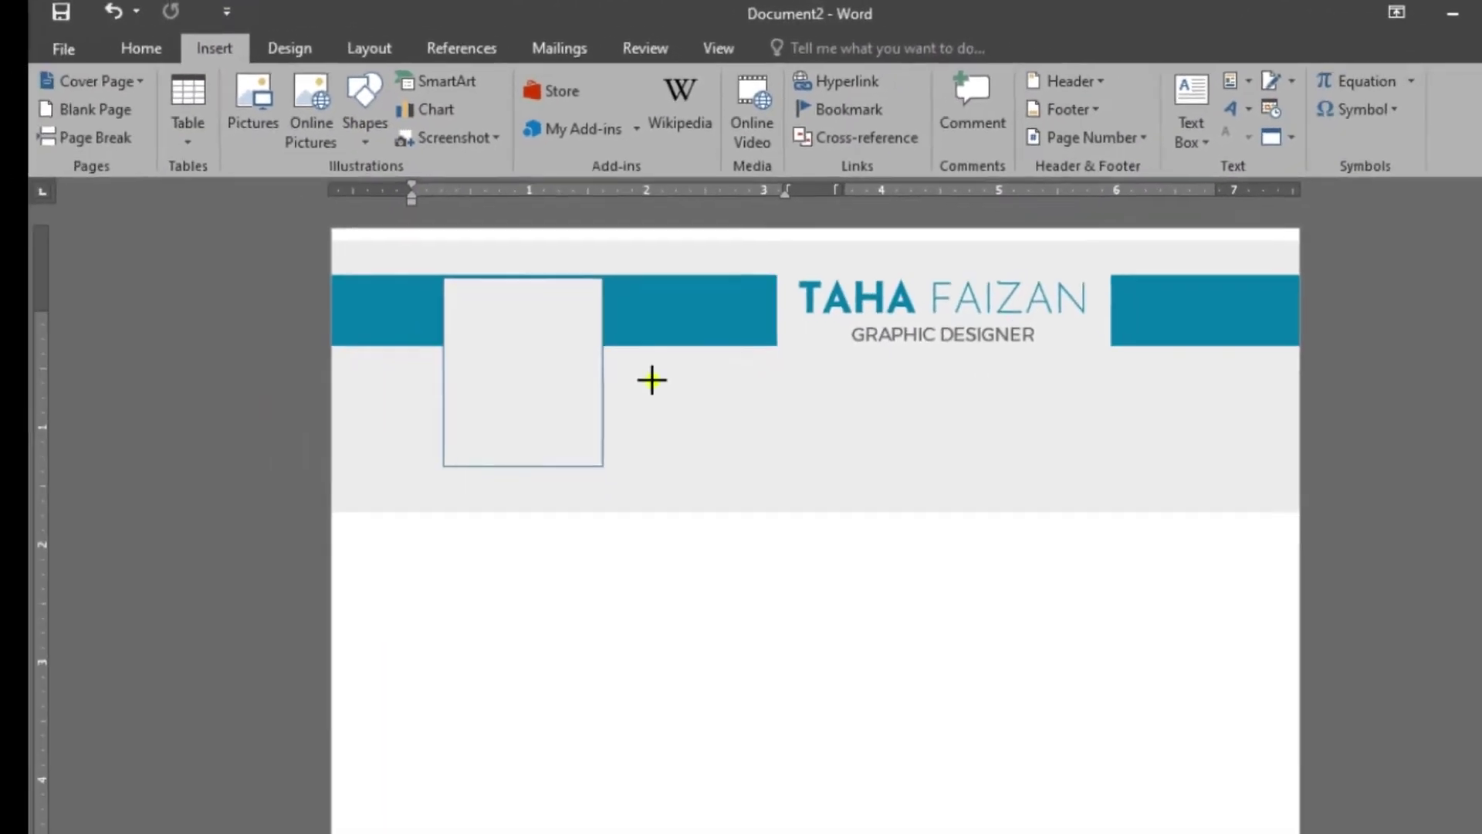
- Draw an unfilled box right of the photo frame and paste the objective paragraph into it
{"action": "left_click_drag", "start_coordinate": [635, 258], "coordinate": [1004, 316]}
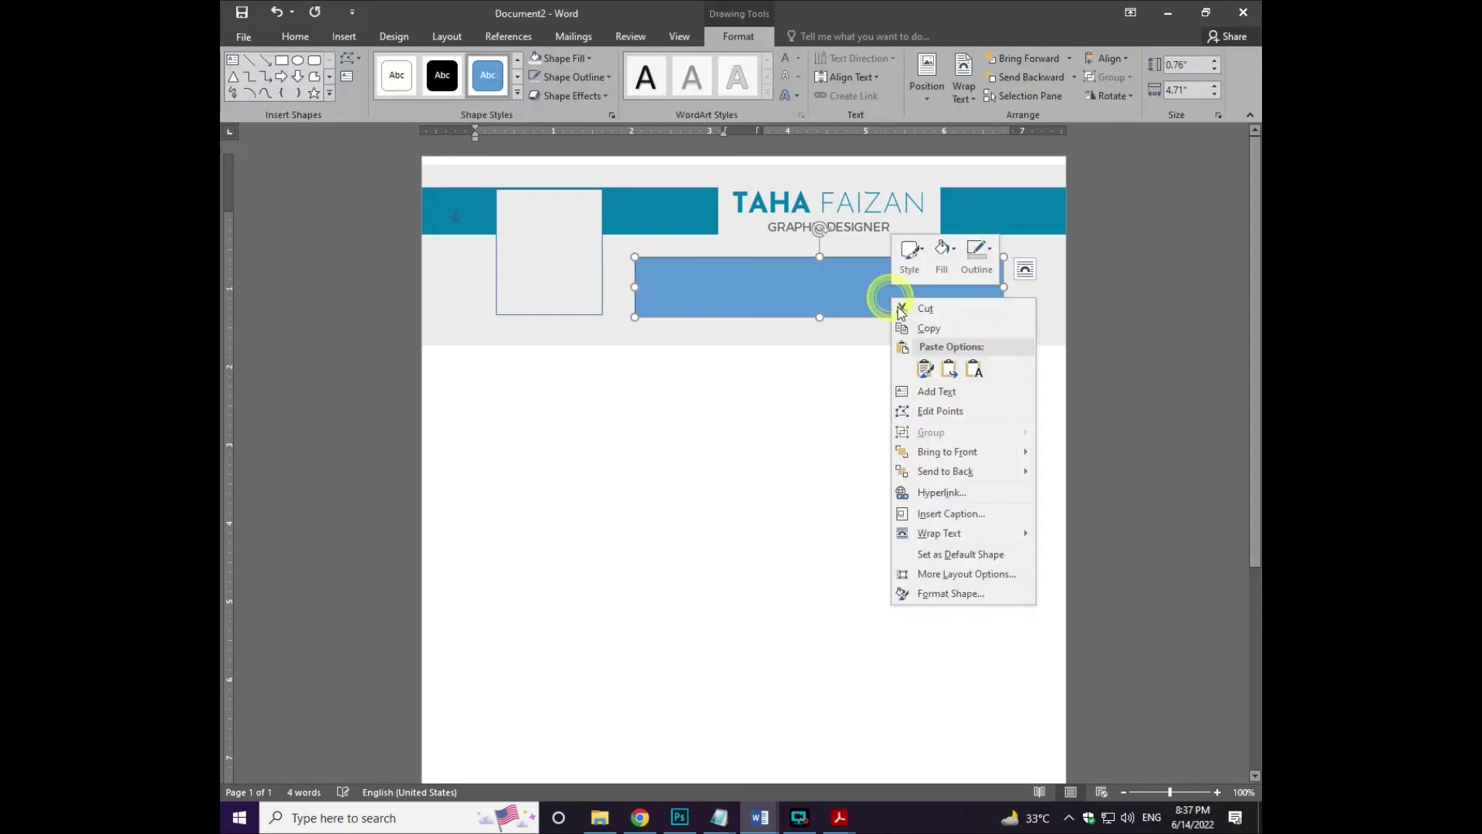
{"action": "left_click", "coordinate": [560, 59]}
{"action": "left_click", "coordinate": [582, 255]}
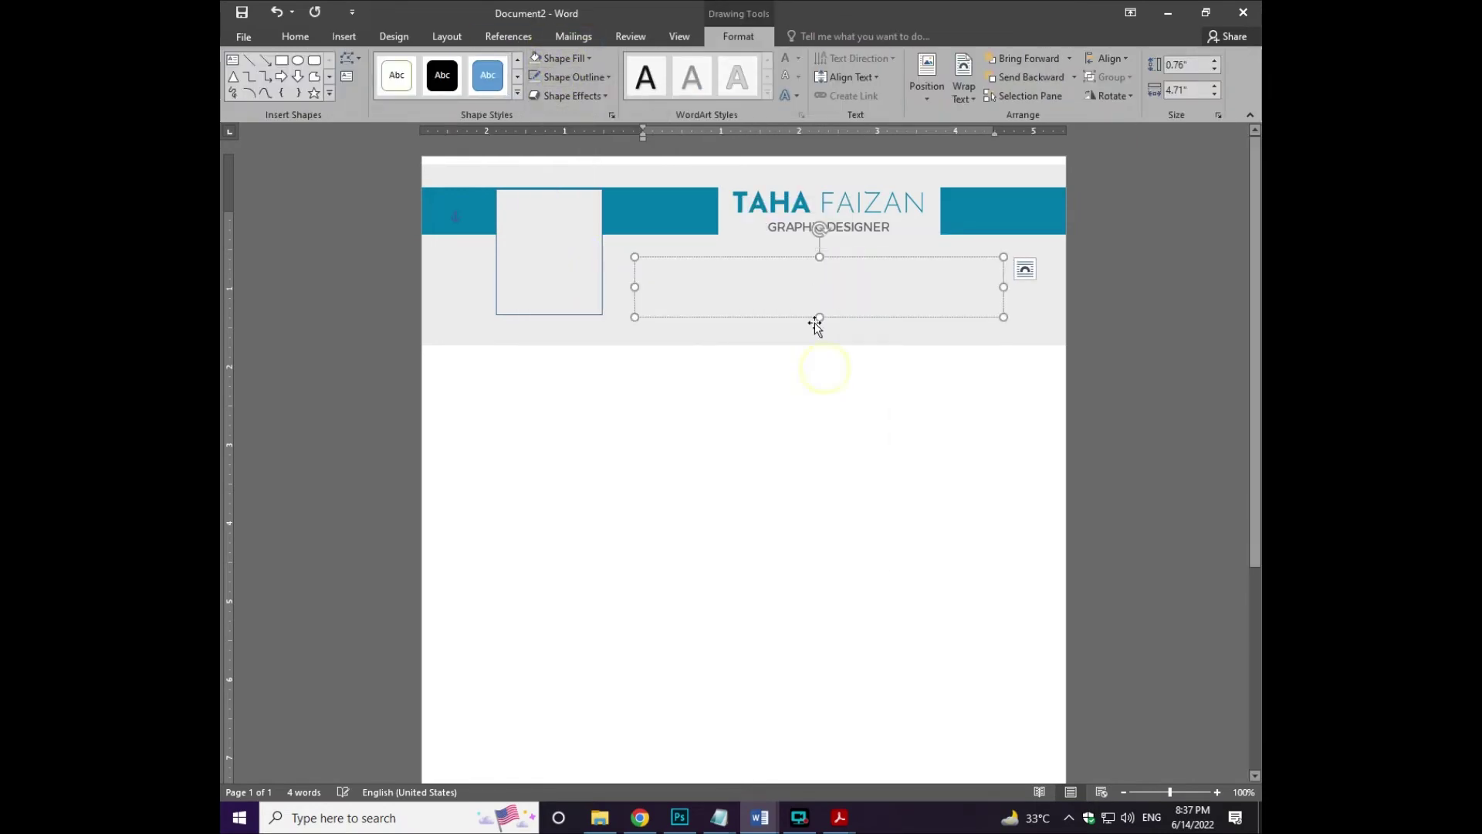
{"action": "left_click", "coordinate": [869, 280]}
{"action": "type", "text": "To work is progressively growing organization at a challenging position where my capabilities are optimally utilized for long-range career opportunities."}
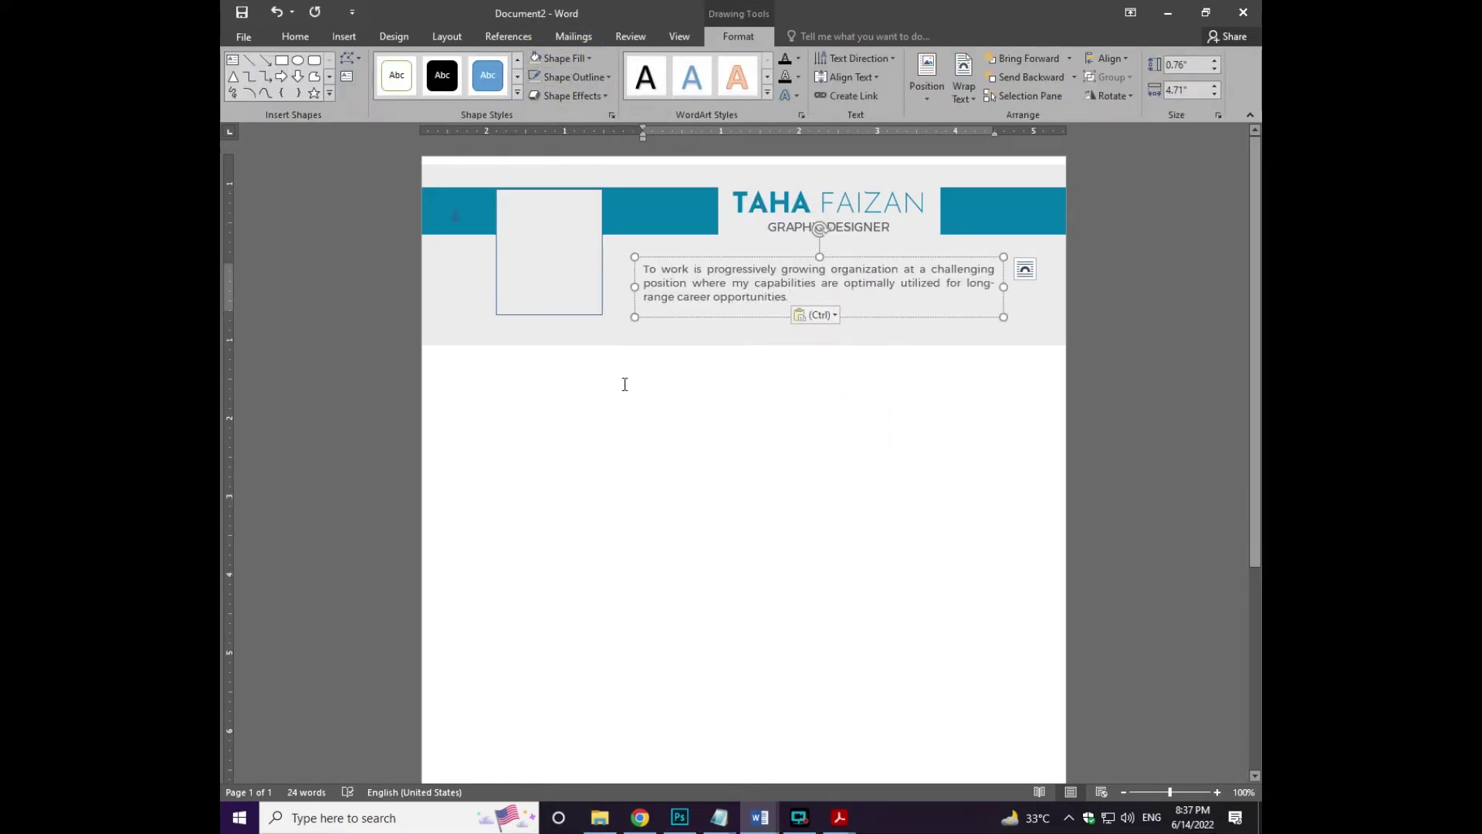
- Paste the briefcase icon before the EXPERIENCE heading below the header
{"action": "left_click", "coordinate": [509, 386]}
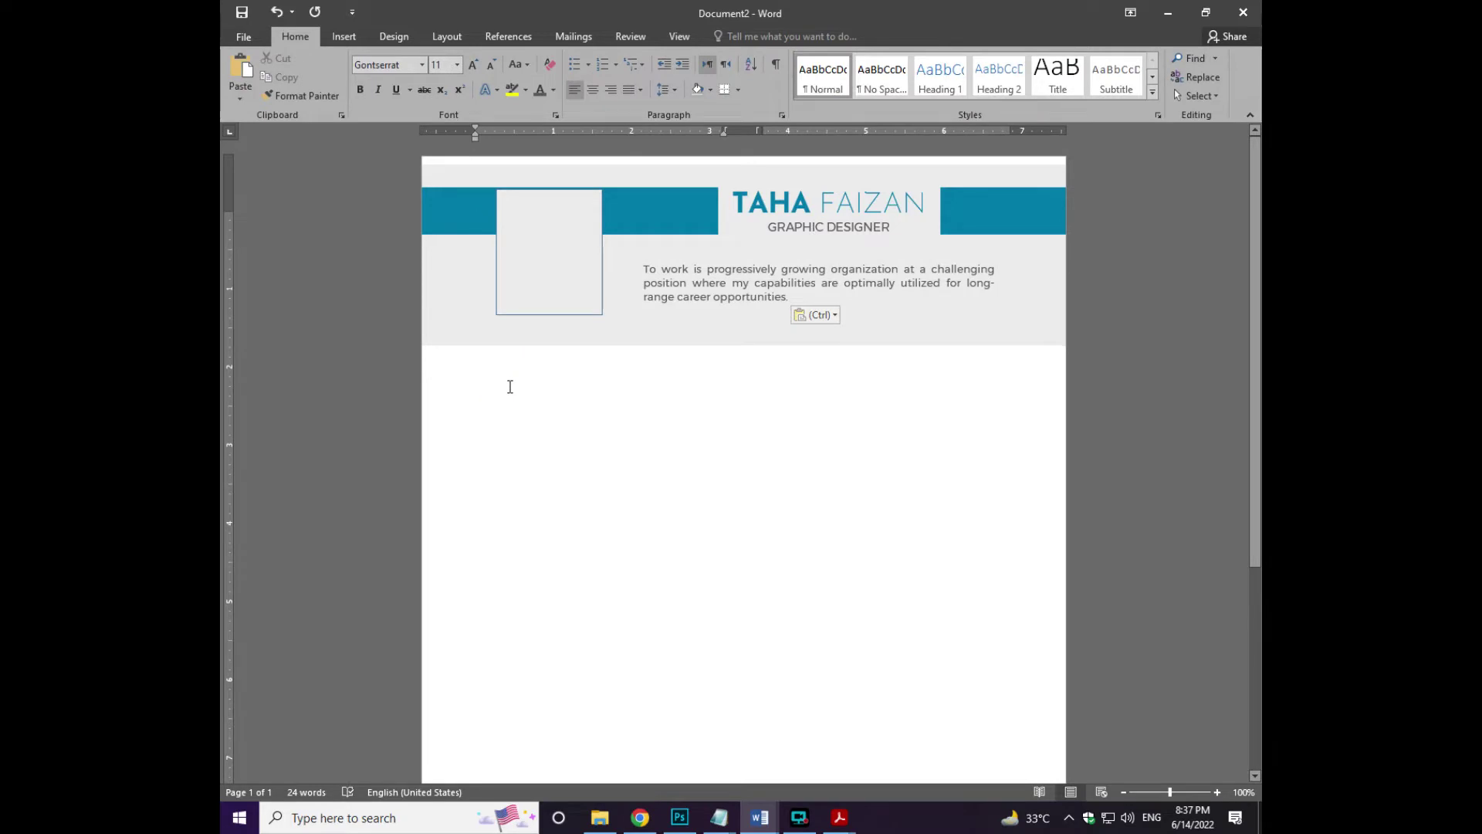
{"action": "key", "text": "Return"}
{"action": "type", "text": "EXPERIENCE"}
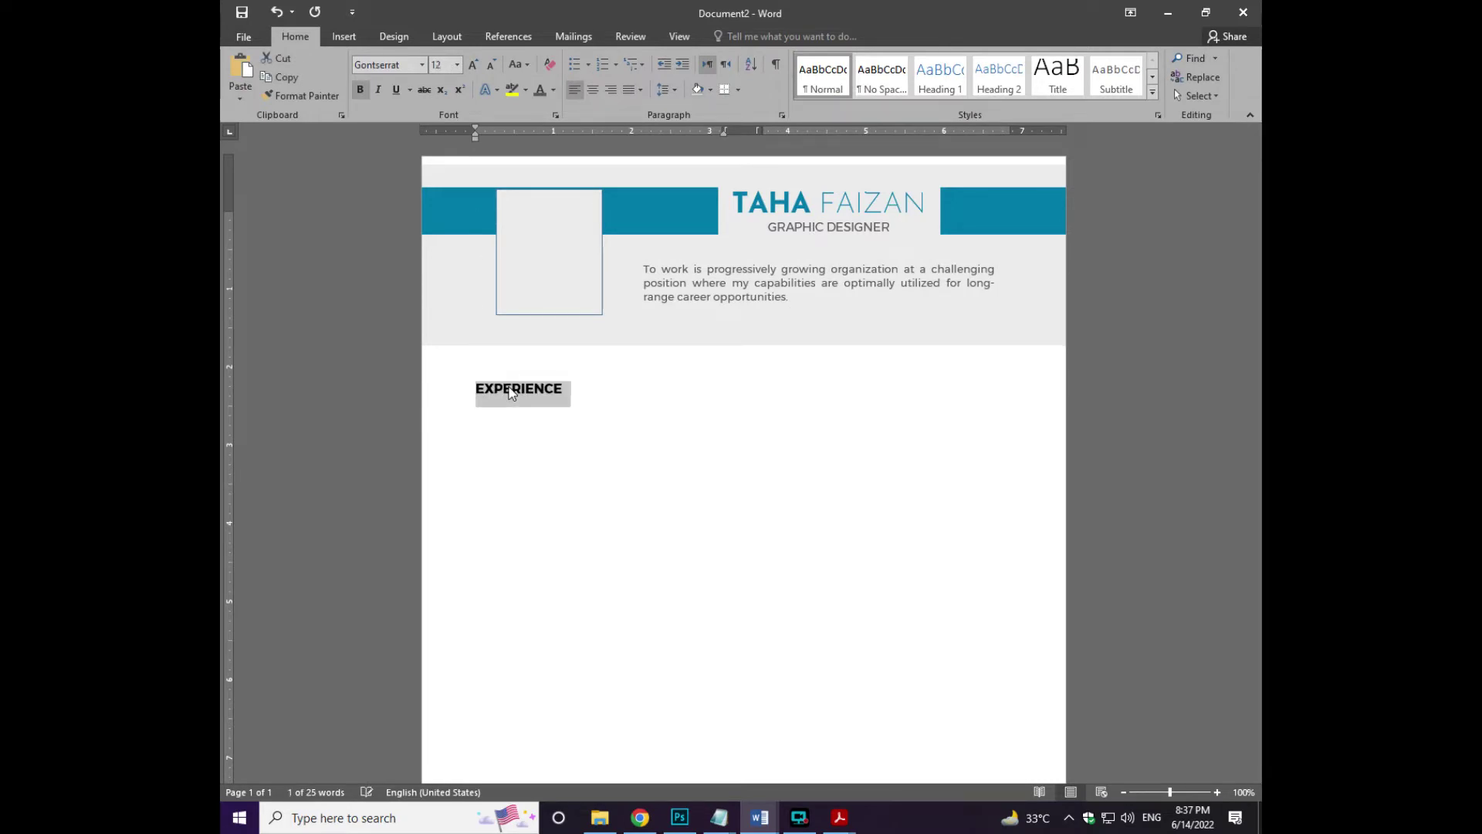
{"action": "key", "text": "ctrl+v"}
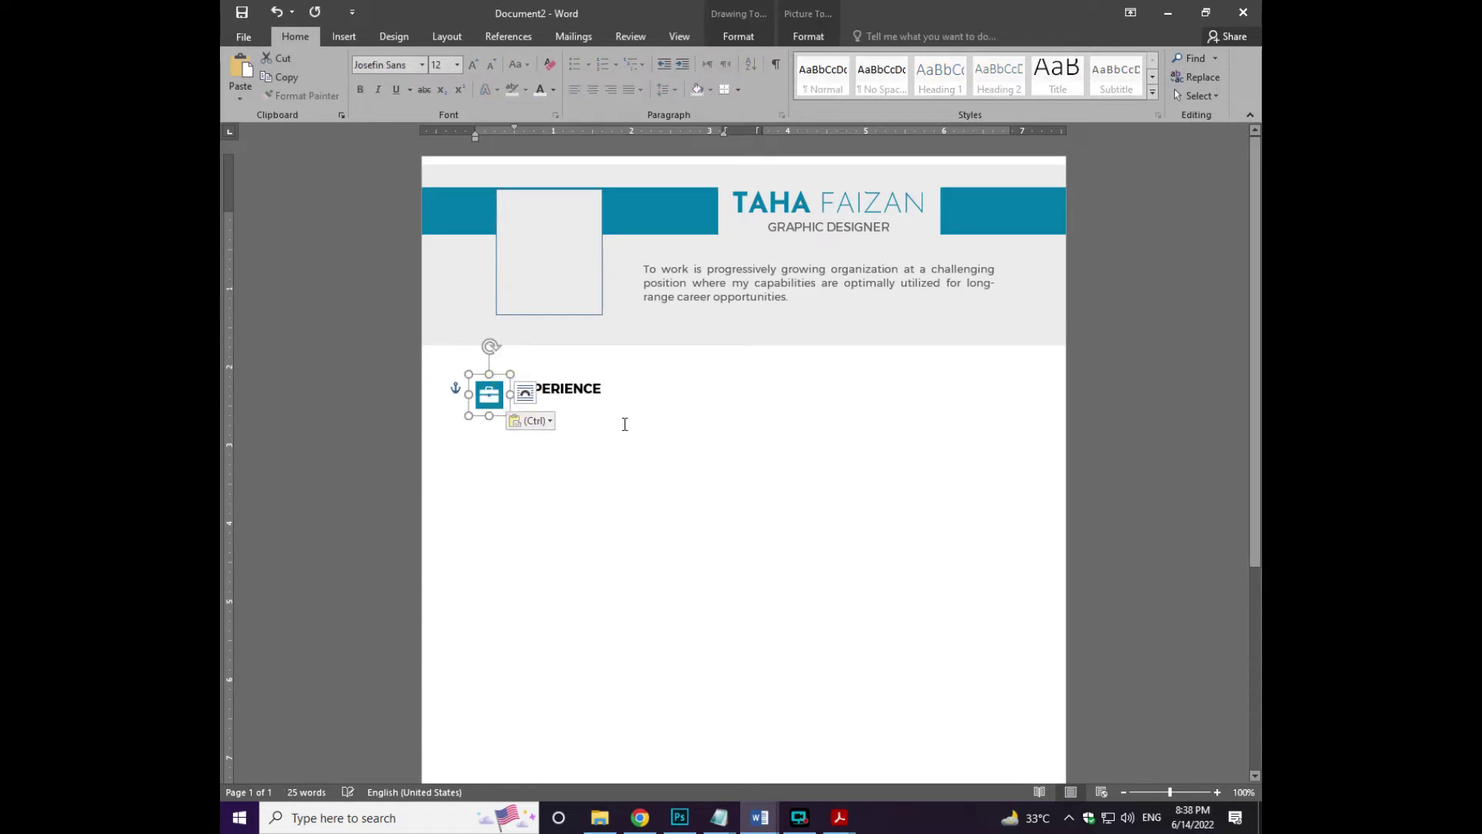
- Paste the three ABC Company Ltd. experience entries under EXPERIENCE
{"action": "left_click", "coordinate": [624, 423]}
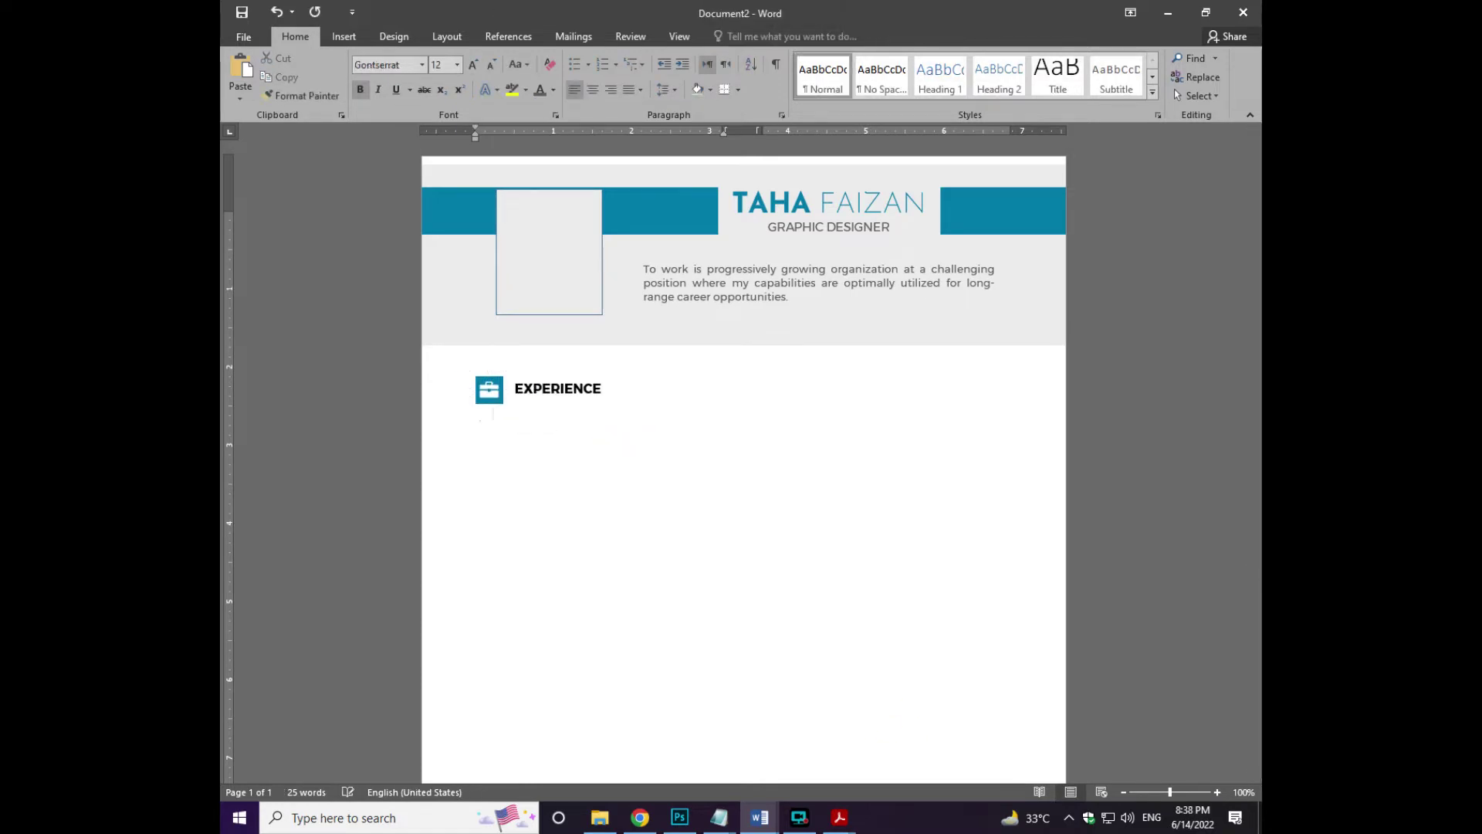
{"action": "type", "text": "ABC Company Ltd. / 2020-2022 Responsible for developing and creating both digital and print design for a wide range of print publications and advertising.  ABC Company Ltd. / 2015-2020 Responsible for developing and creating both digital and print design for a wide range of print publications and advertising.  ABC Company Ltd. / 2012-2015 Responsible for developing and creating both digital and print design for a wide range of print publications and advertising."}
{"action": "key", "text": "Return"}
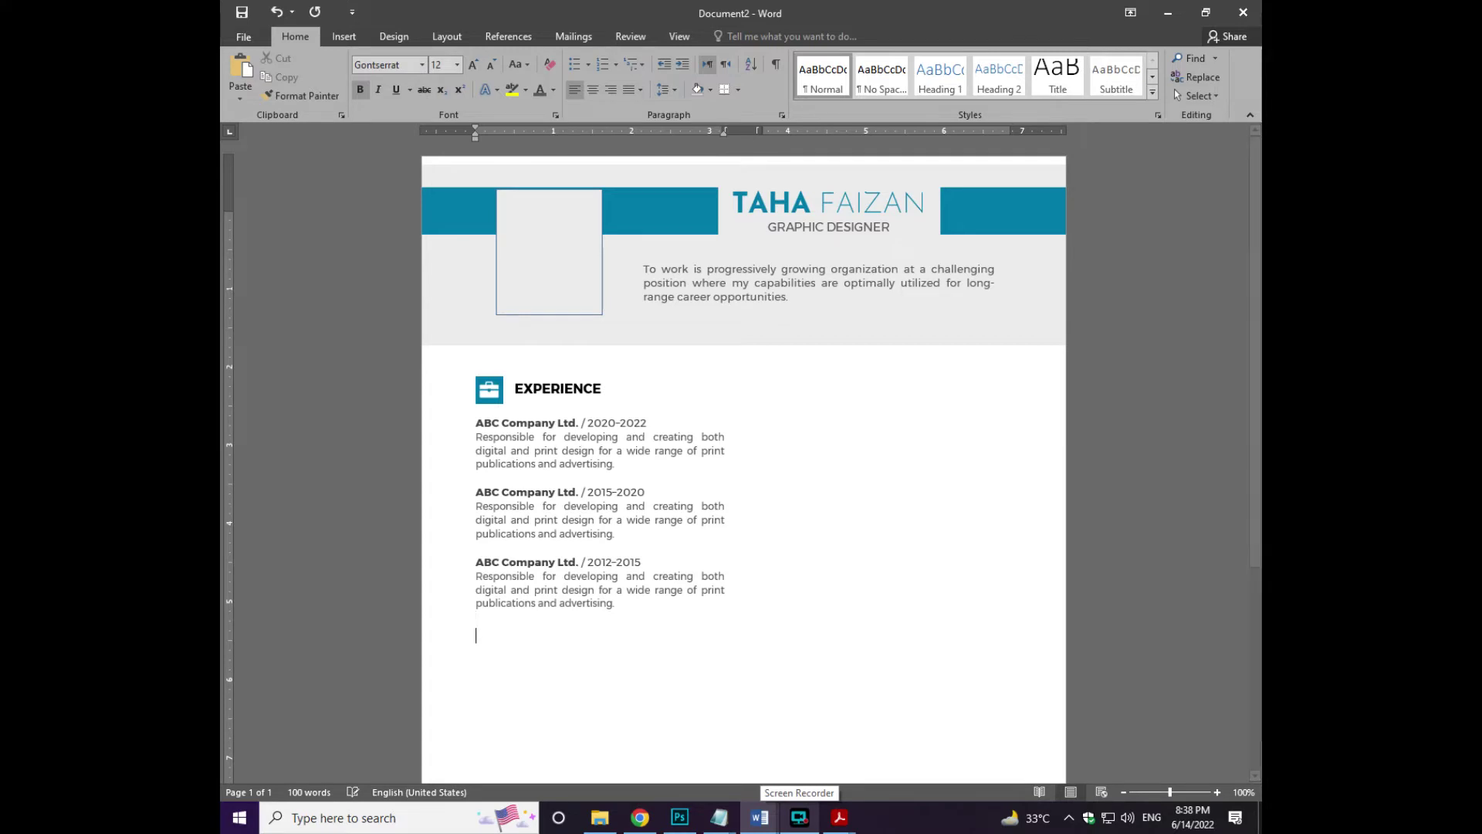
- Add an EDUCATION heading with a graduation-cap icon and the Masters in Business and Graduation entries
{"action": "type", "text": "EDUCAATION"}
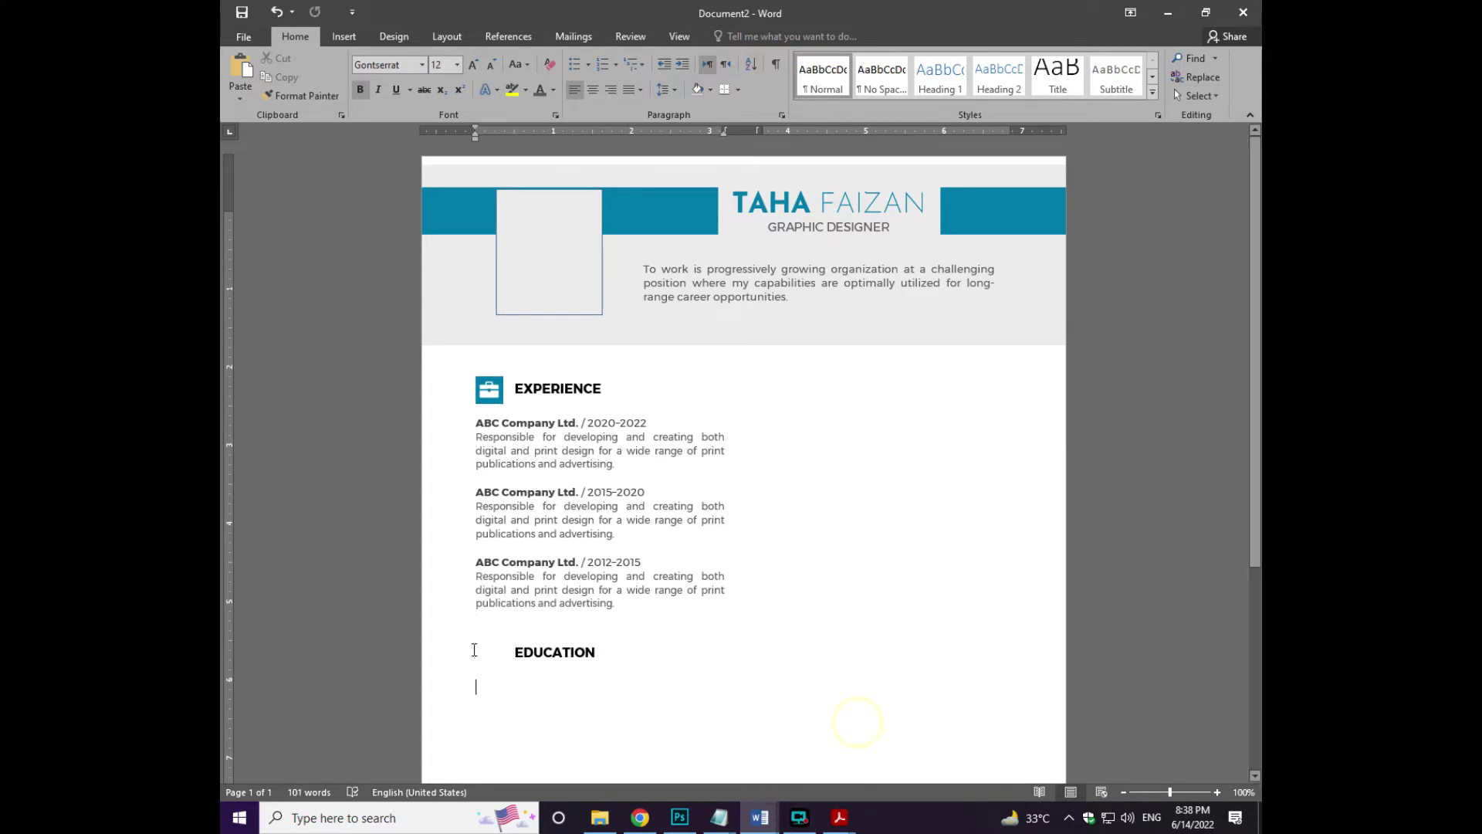
{"action": "key", "text": "ctrl+v"}
{"action": "left_click_drag", "start_coordinate": [489, 704], "coordinate": [490, 656]}
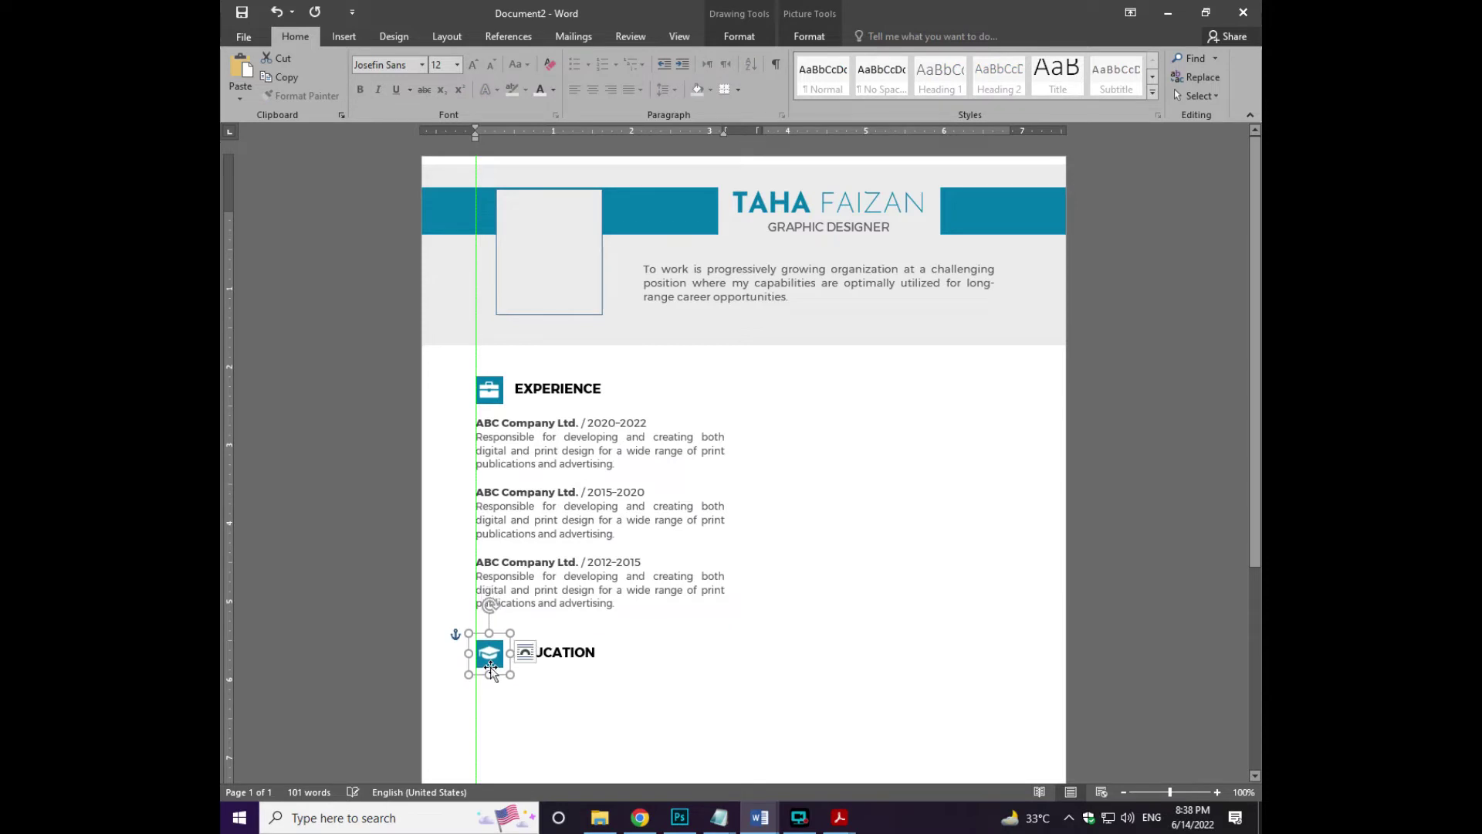
{"action": "left_click", "coordinate": [560, 679]}
{"action": "type", "text": "Masters in Business / 2011-2012 Responsible for developing and creating both digital and print design for a wide range of print publications and advertising.  Graduation / 2008-2011 Responsible for developing and creating both digital and print design for a wide range of print publications and advertising."}
- Add an AWARDS / ACHIEVEMENTS heading with a trophy icon and the Best Design Award entry
{"action": "scroll", "coordinate": [631, 652], "scroll_direction": "down", "scroll_amount": 2}
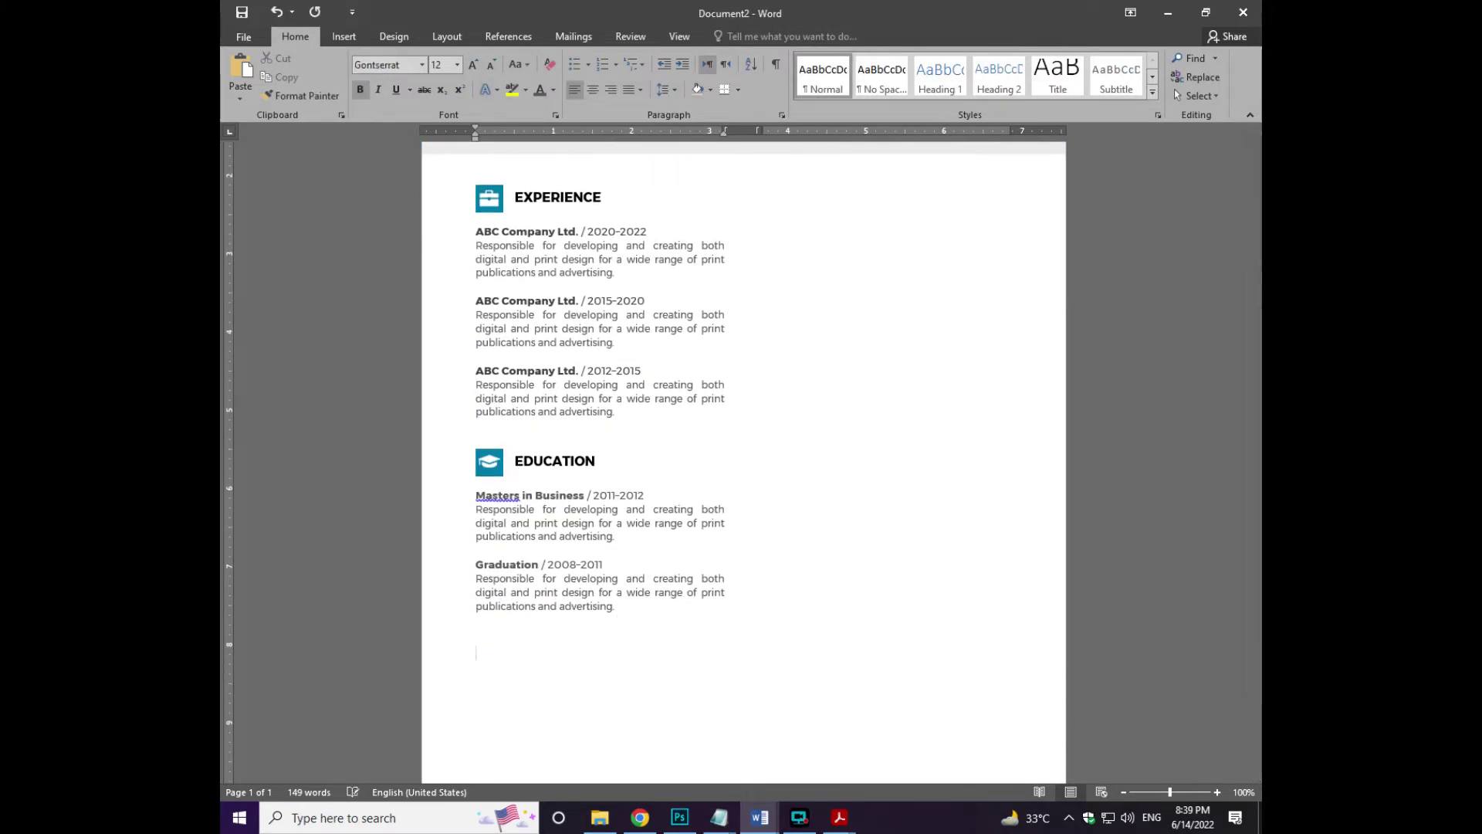
{"action": "scroll", "coordinate": [599, 659], "scroll_direction": "down", "scroll_amount": 2}
{"action": "type", "text": "AWARDS / ACHIEVEMENTS"}
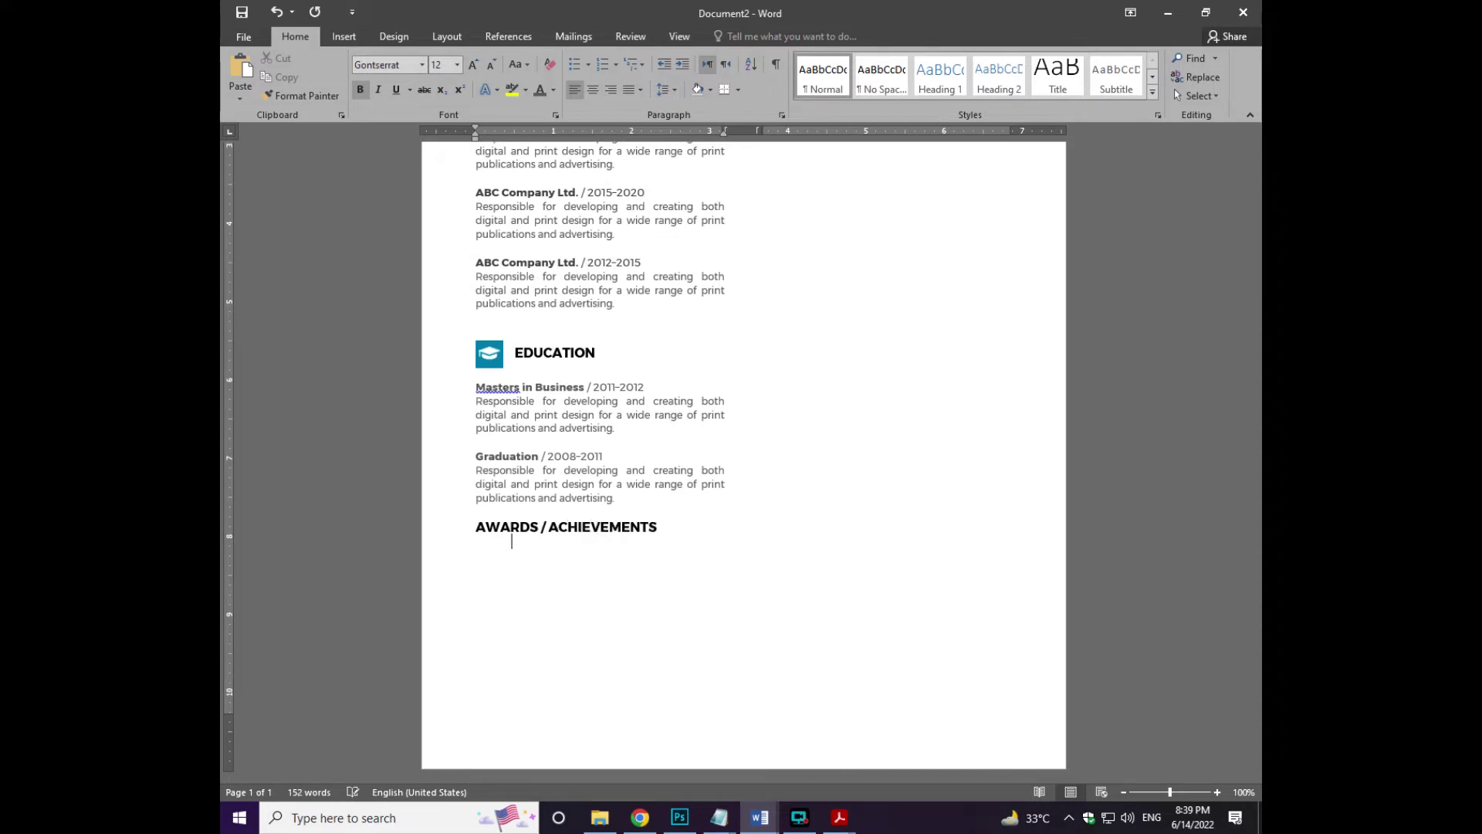
{"action": "key", "text": "Up"}
{"action": "key", "text": "Return"}
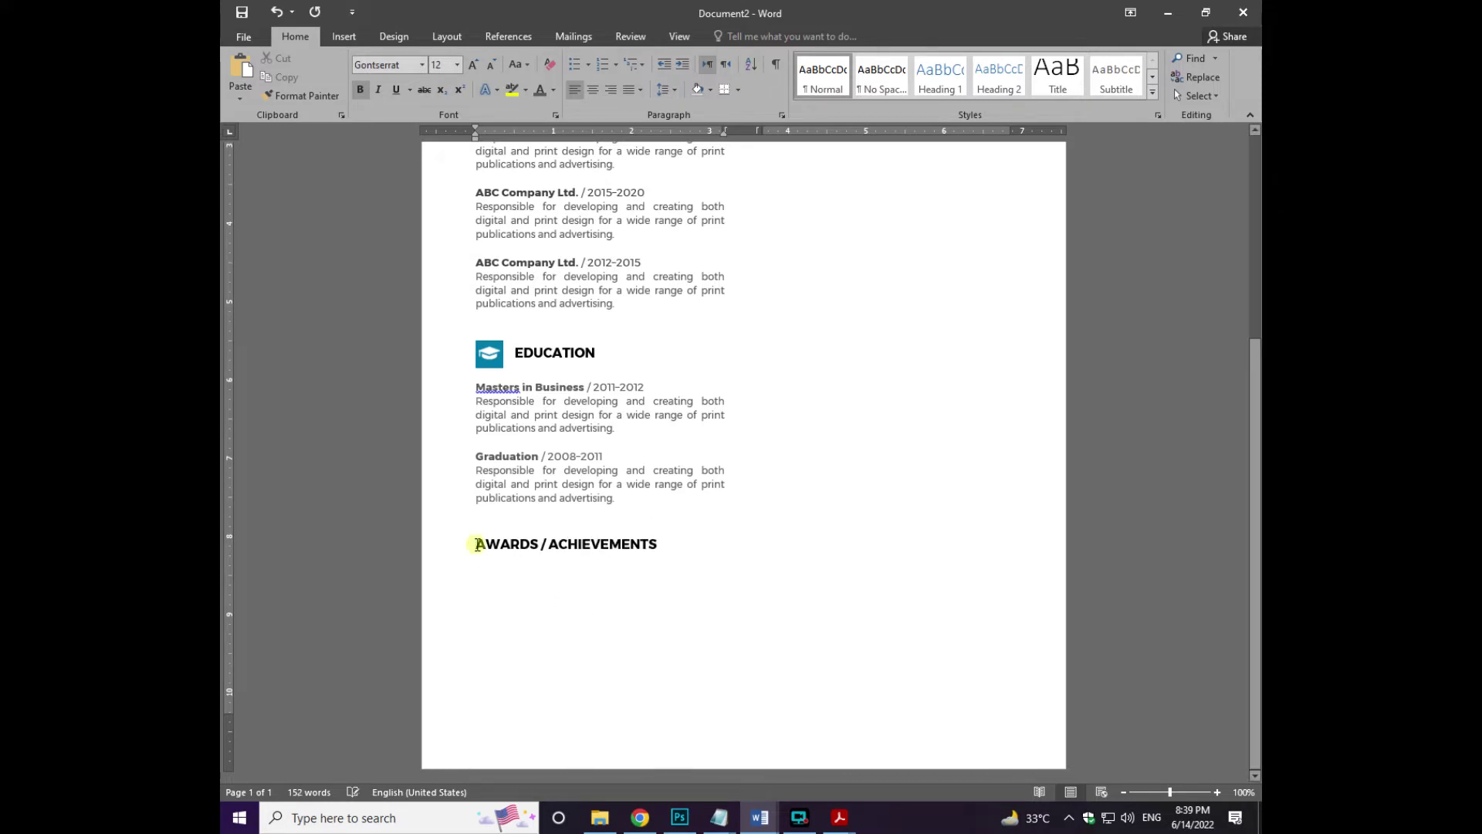
{"action": "key", "text": "ctrl+v"}
{"action": "left_click_drag", "start_coordinate": [489, 581], "coordinate": [489, 538]}
{"action": "left_click", "coordinate": [503, 595]}
{"action": "type", "text": "Best Design Award 2014 Responsible for developing and creating both digital and print design for a wide range of print publications and advertising."}
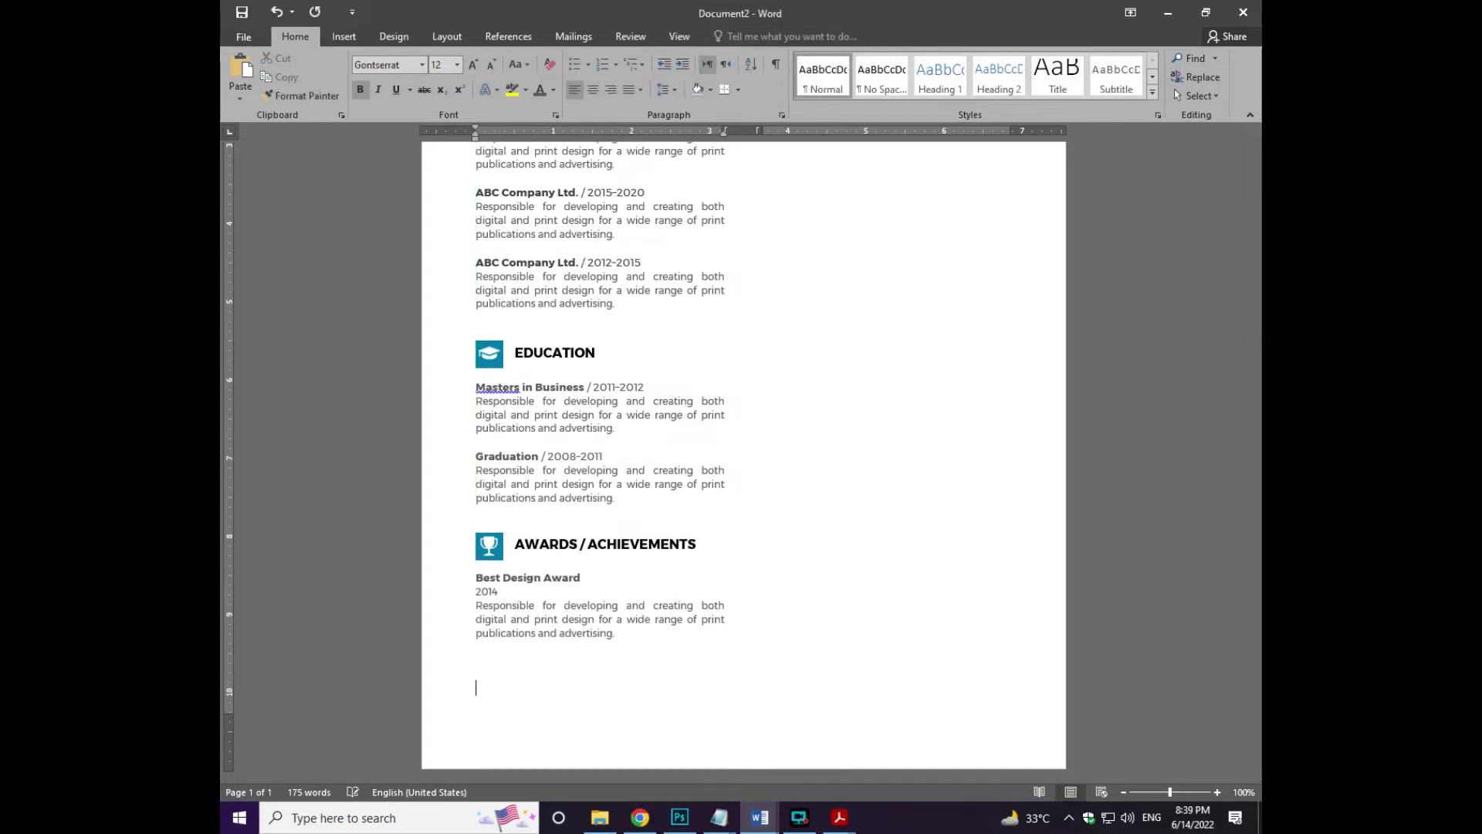
{"action": "key", "text": "ctrl+Home"}
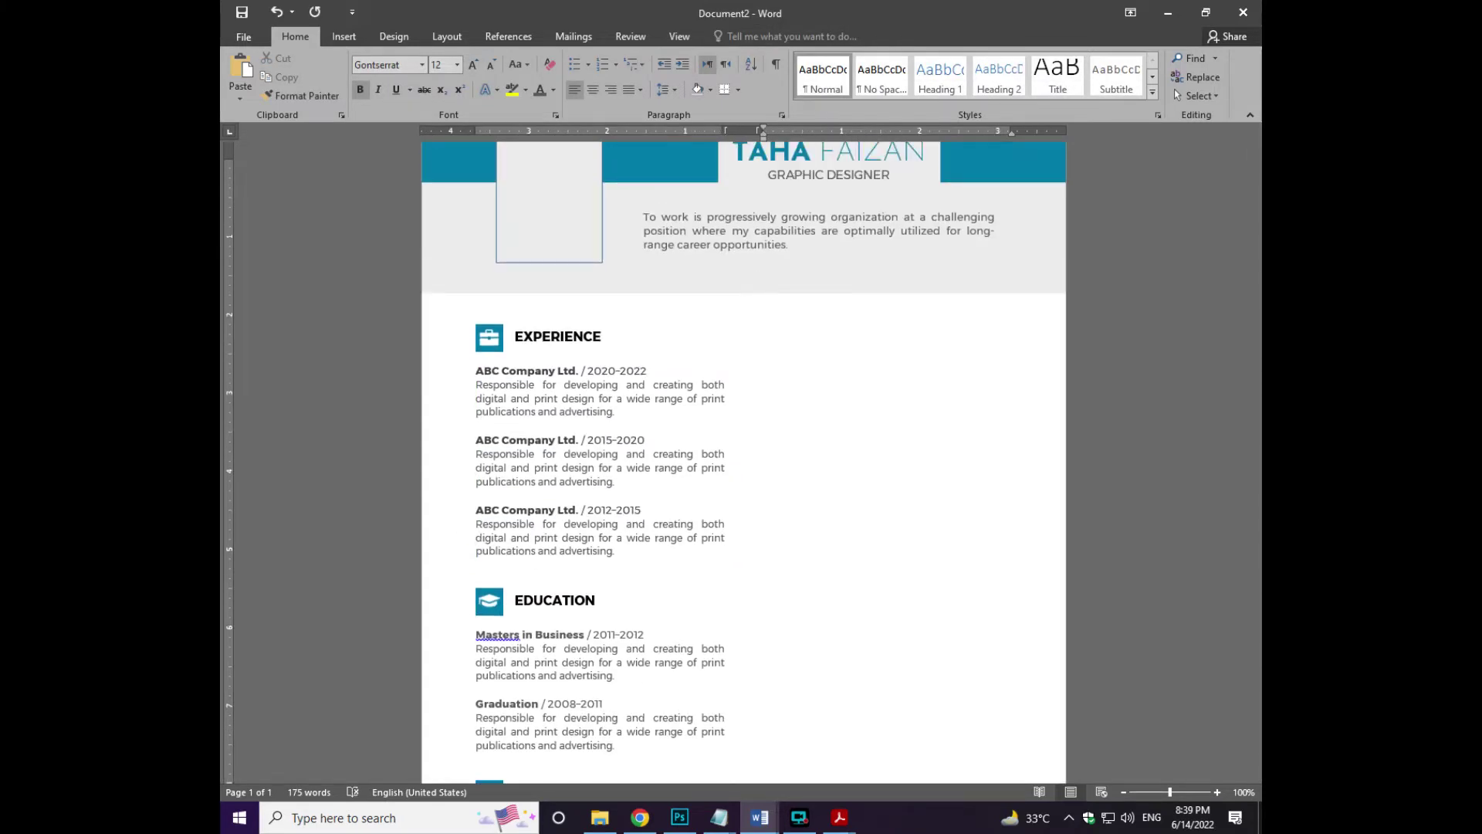
- Add a SKILLS heading with icon listing Office, Adobe Illustrator, Adobe Photoshop, Corel Draw, Internet
{"action": "type", "text": "SKILLS"}
{"action": "key", "text": "ctrl+v"}
{"action": "left_click_drag", "start_coordinate": [780, 362], "coordinate": [782, 333]}
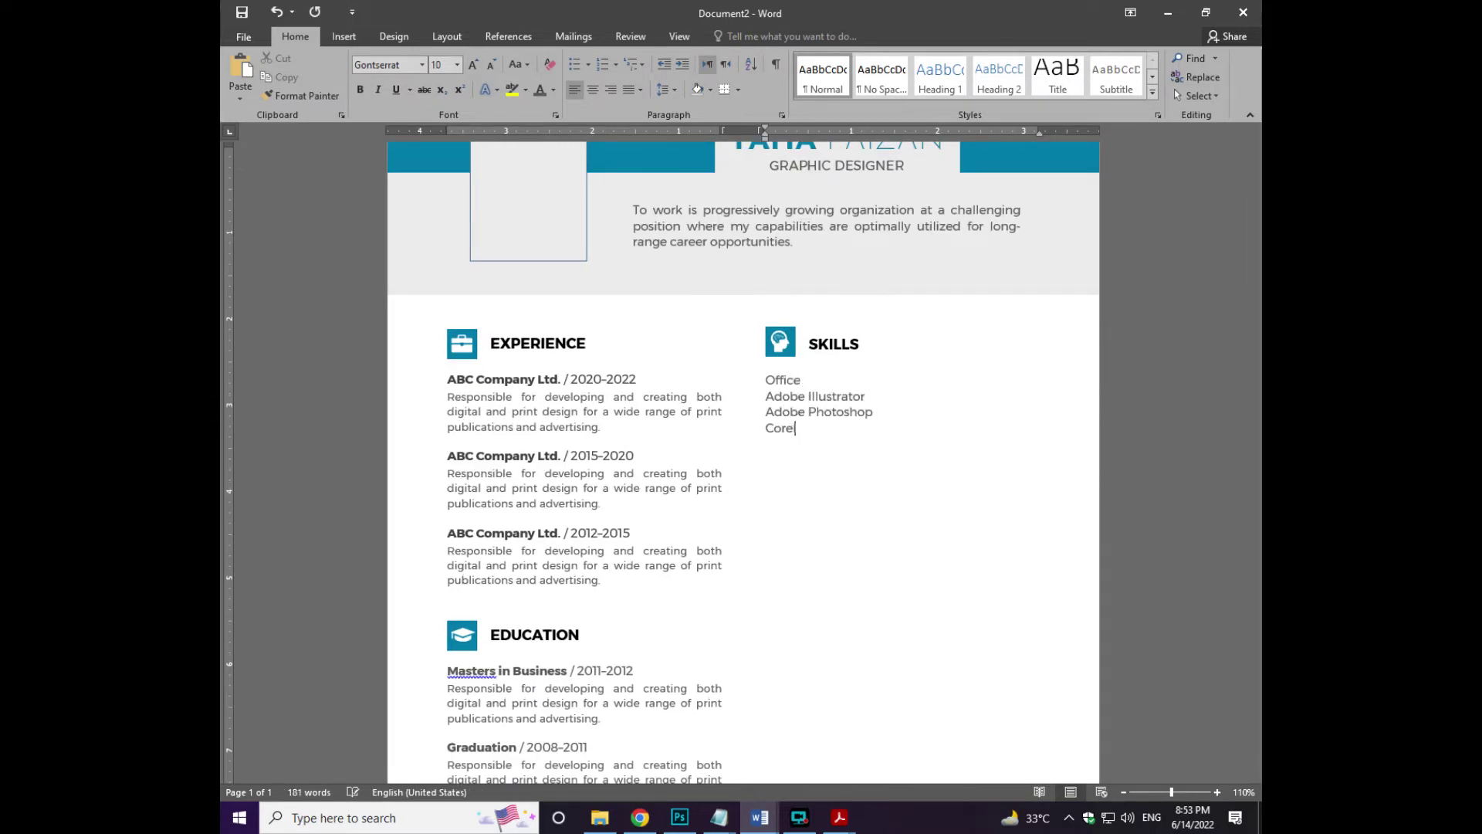
{"action": "type", "text": "rnet"}
{"action": "left_click", "coordinate": [825, 380]}
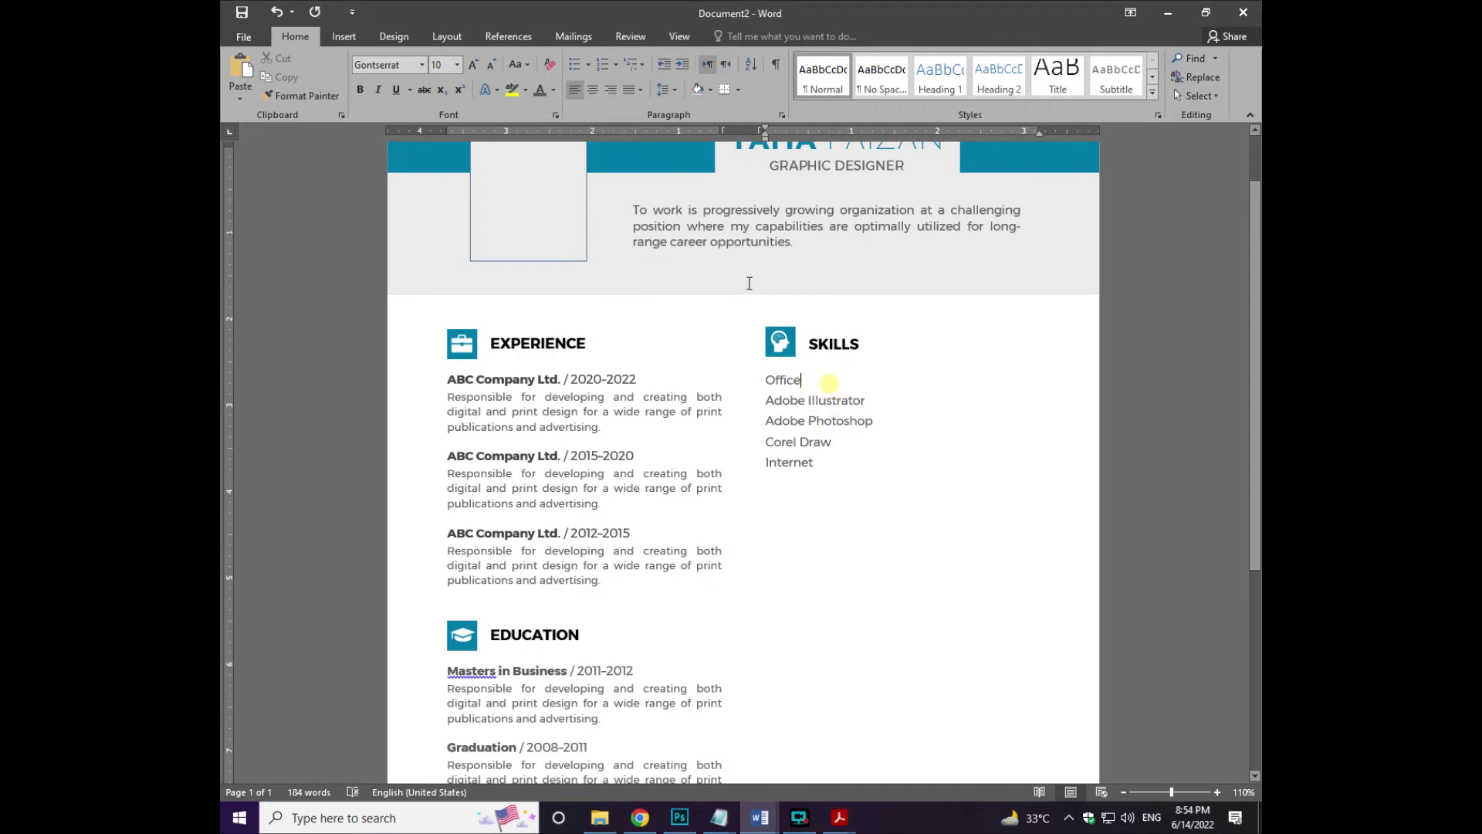
{"action": "left_click", "coordinate": [344, 36]}
{"action": "left_click", "coordinate": [451, 91]}
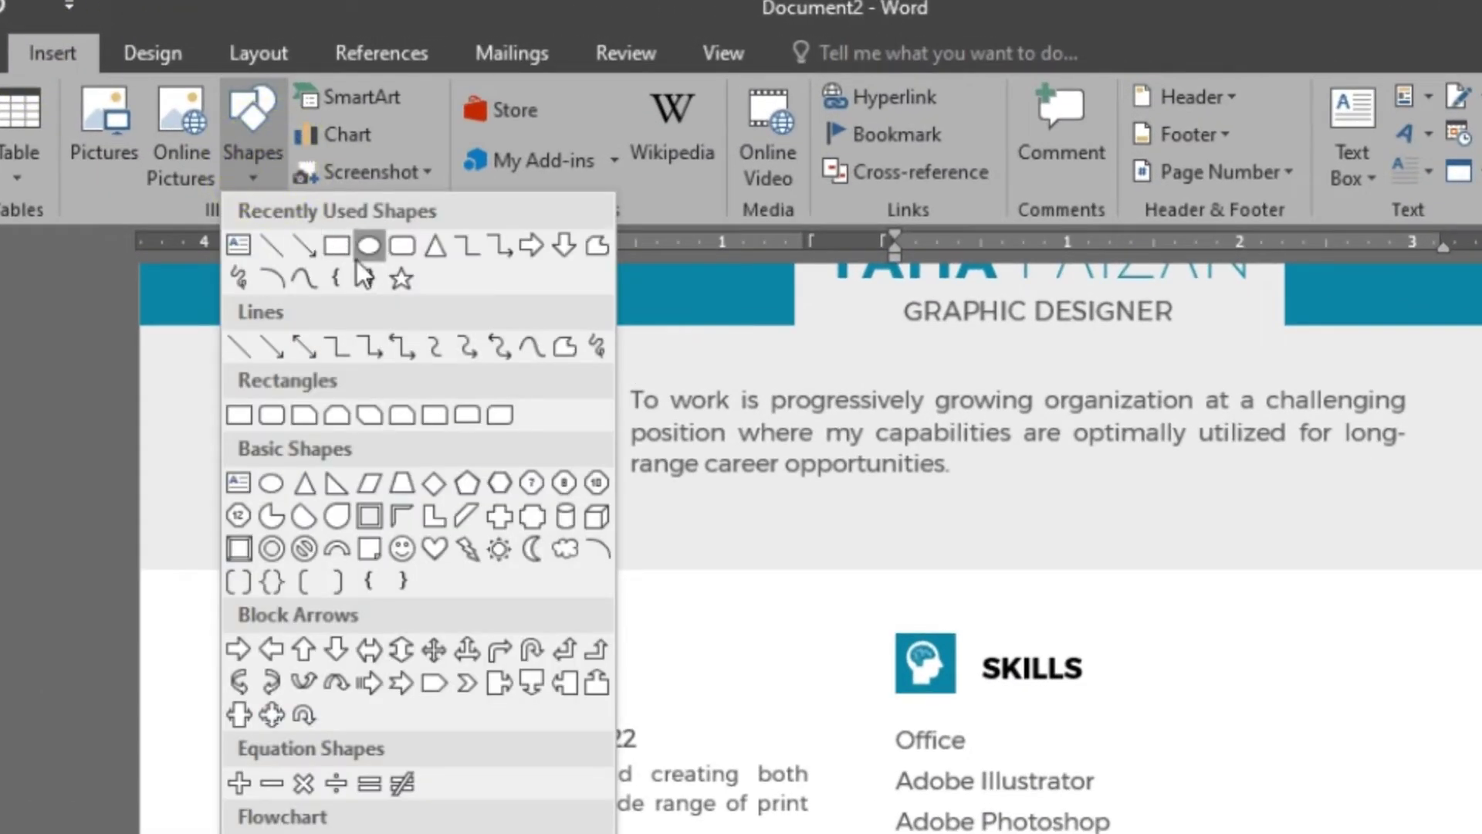
- Draw a 0.1" x 1.6" teal bar with no outline level with Office
{"action": "left_click", "coordinate": [314, 248]}
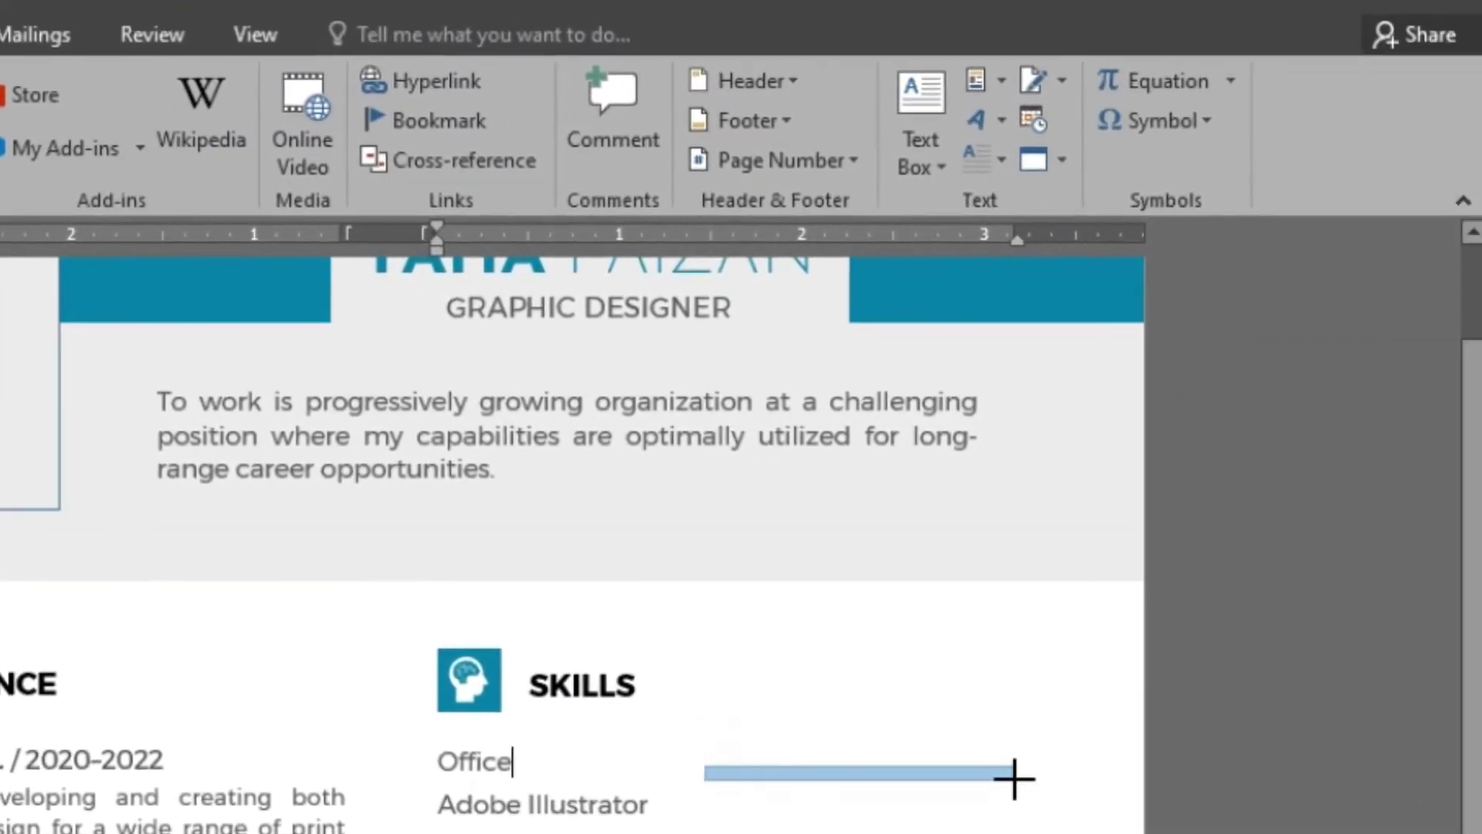
{"action": "left_click_drag", "start_coordinate": [829, 759], "coordinate": [1144, 761]}
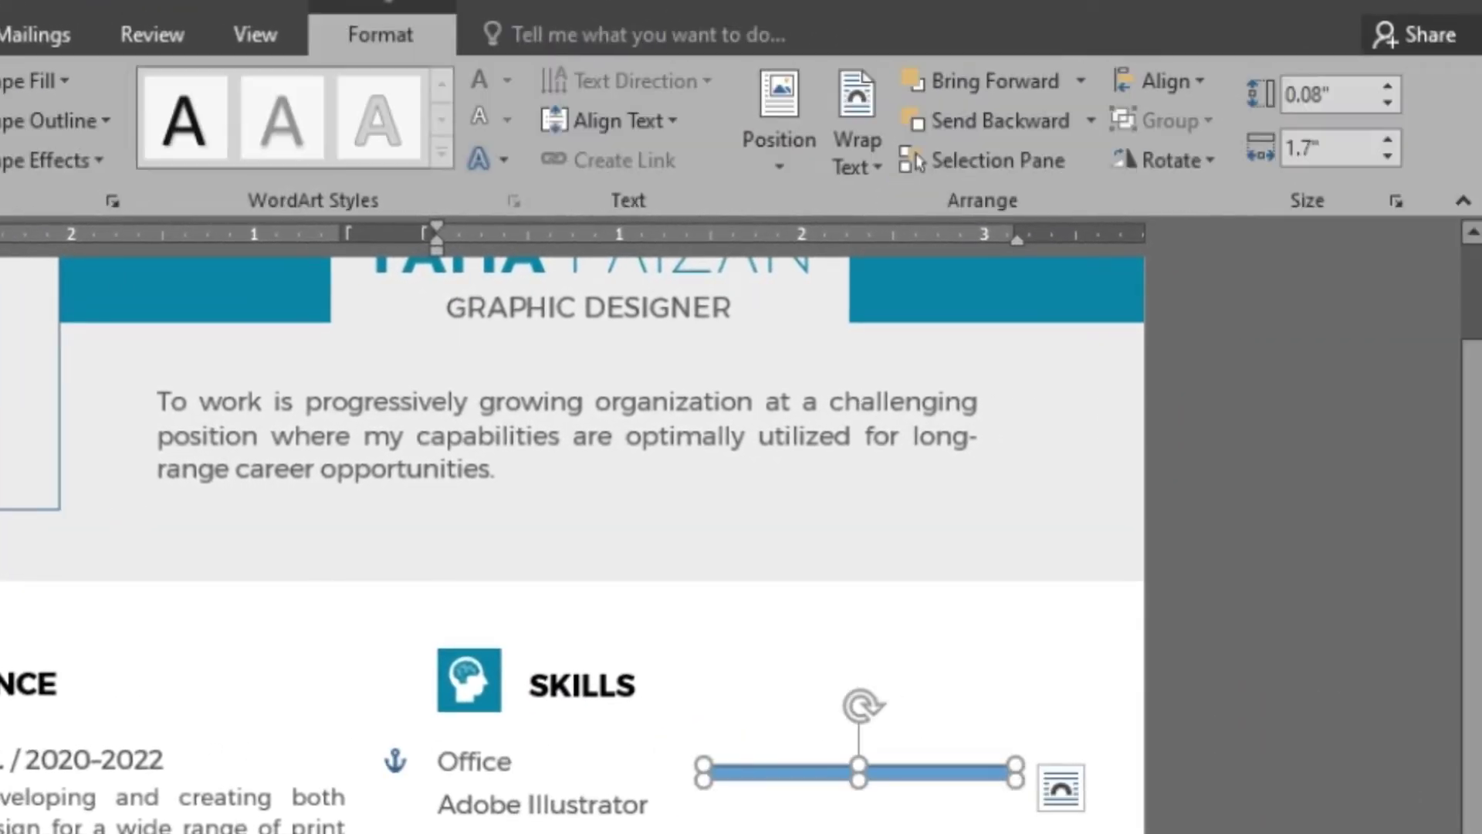
{"action": "key", "text": "Return"}
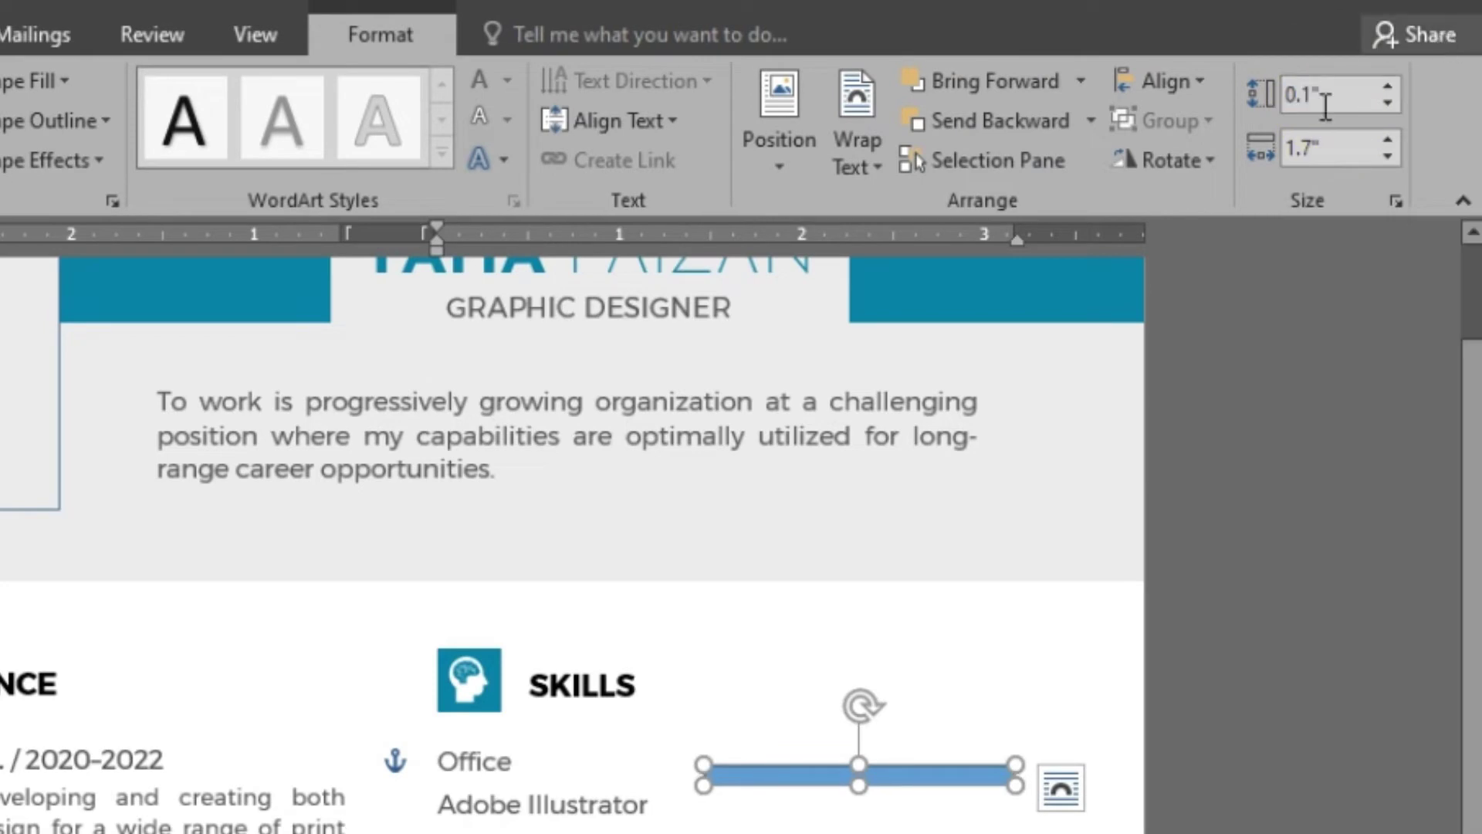
{"action": "double_click", "coordinate": [1305, 147]}
{"action": "type", "text": "1.6"}
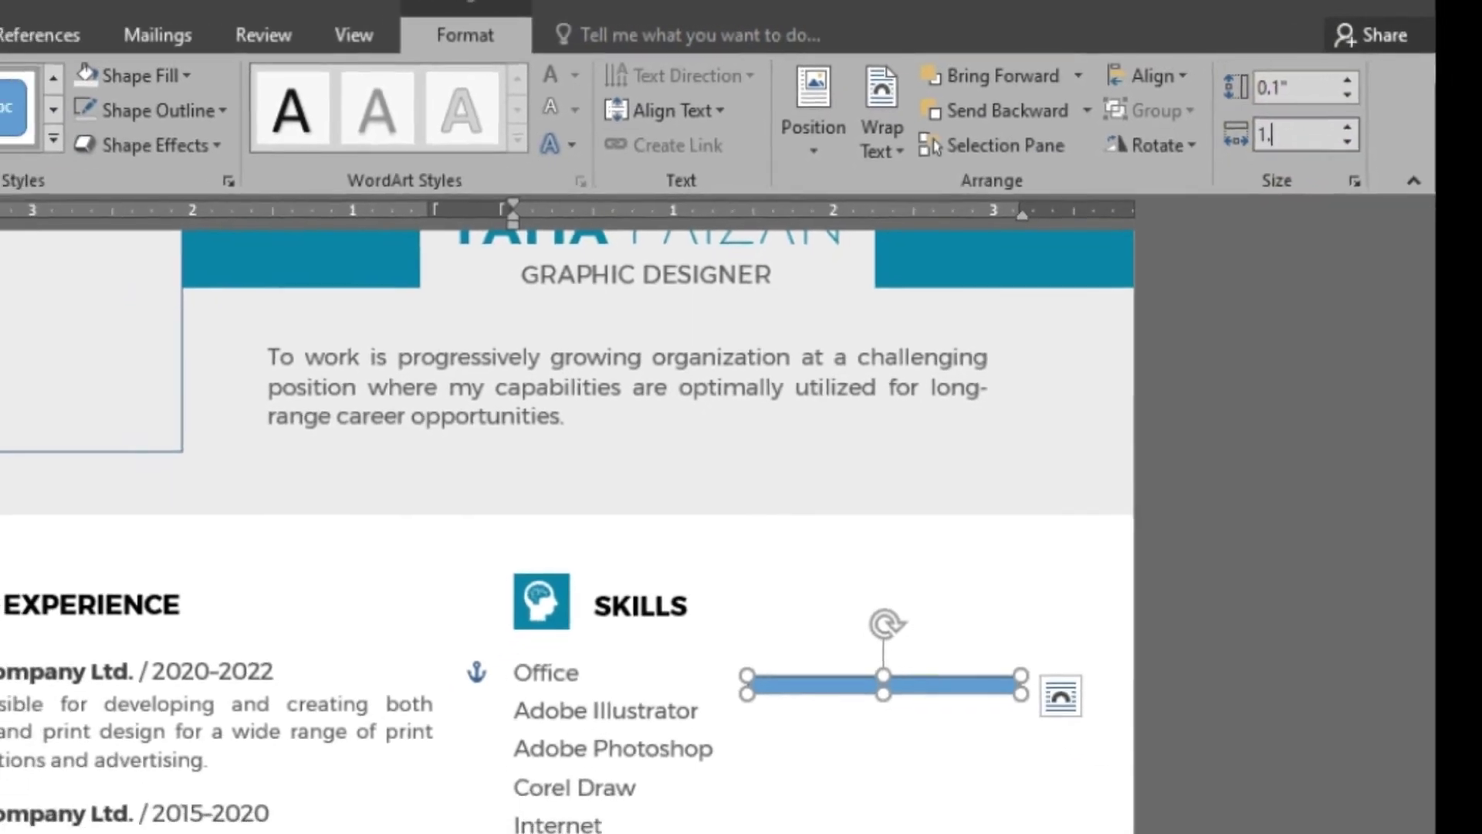
{"action": "key", "text": "Return"}
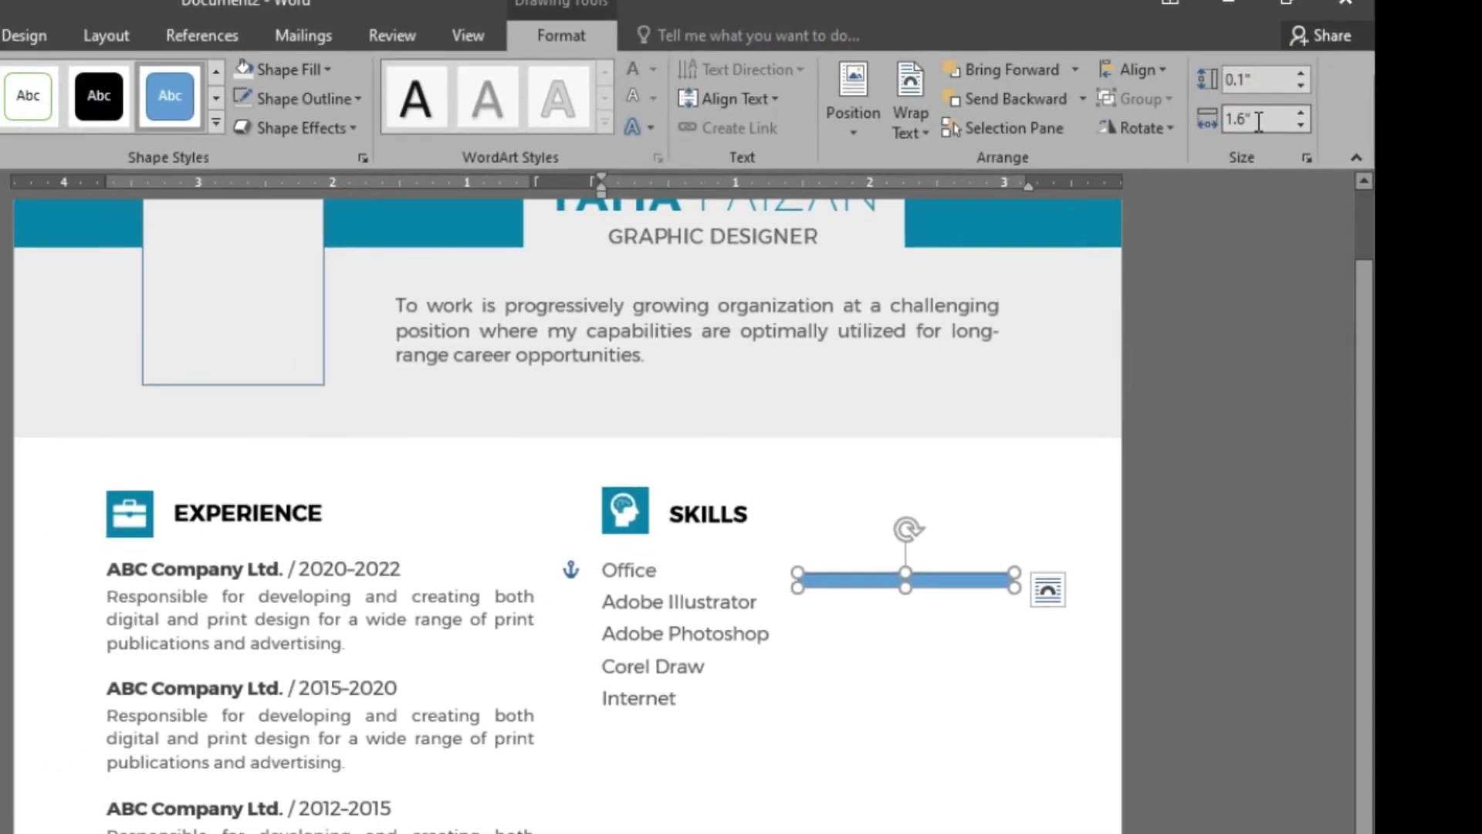
{"action": "left_click", "coordinate": [571, 59]}
{"action": "left_click", "coordinate": [550, 219]}
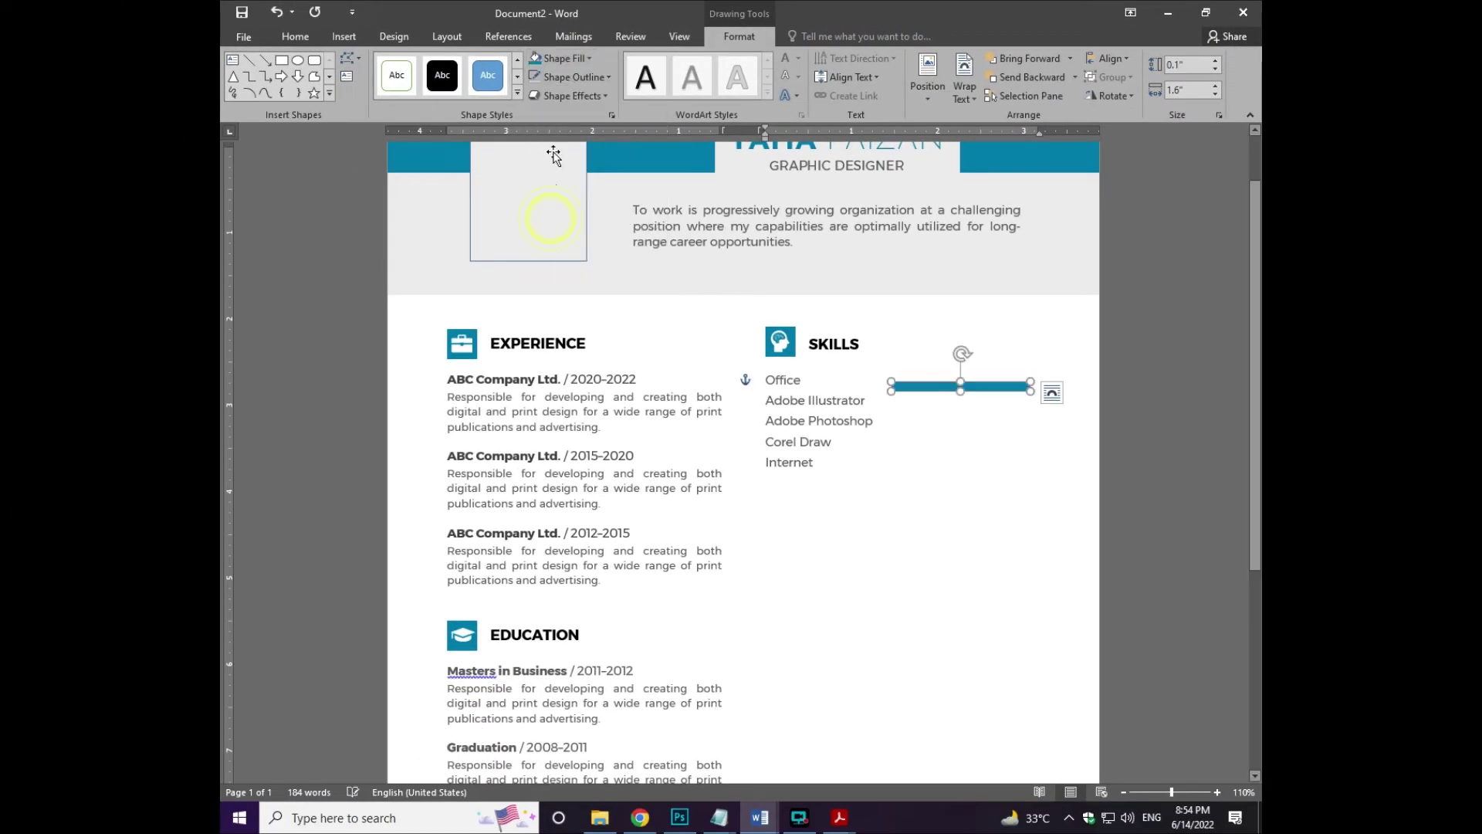
{"action": "left_click", "coordinate": [571, 77]}
{"action": "left_click", "coordinate": [577, 246]}
{"action": "left_click_drag", "start_coordinate": [991, 386], "coordinate": [967, 371]}
- Make the top copy light grey, shorten it to reveal teal, and copy to the next skill
{"action": "scroll", "coordinate": [992, 380], "scroll_direction": "up", "scroll_amount": 10}
{"action": "left_click", "coordinate": [569, 59]}
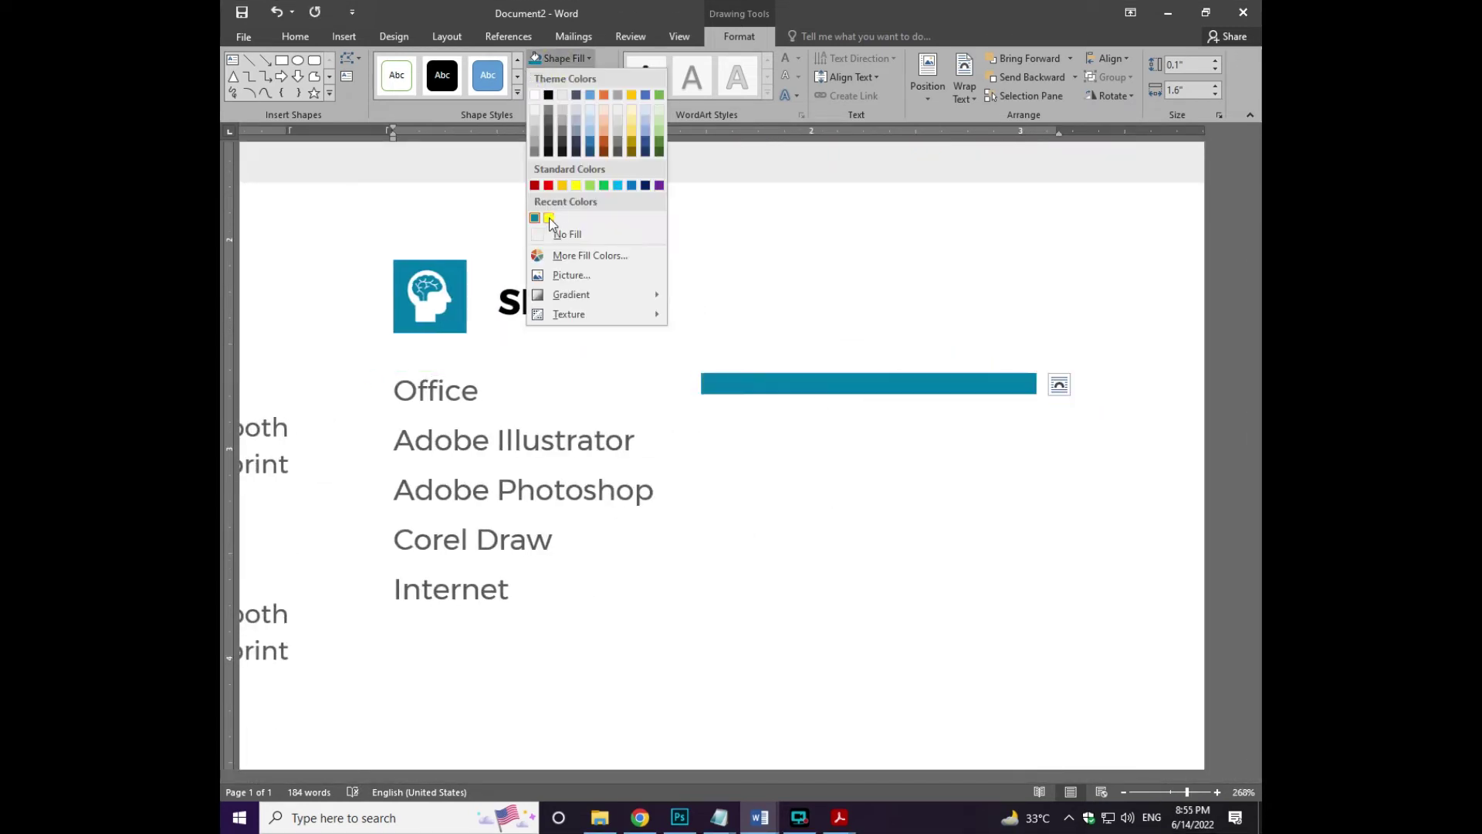
{"action": "left_click", "coordinate": [545, 129]}
{"action": "left_click", "coordinate": [1215, 94]}
{"action": "left_click", "coordinate": [1214, 94]}
{"action": "left_click", "coordinate": [1214, 94]}
{"action": "mouse_move", "coordinate": [1019, 378]}
{"action": "left_mouse_down"}
{"action": "mouse_move", "coordinate": [994, 624]}
{"action": "mouse_move", "coordinate": [996, 606]}
{"action": "left_mouse_up"}
- Line up the Internet and Office bars with their labels
{"action": "key", "text": "Escape"}
{"action": "left_click_drag", "start_coordinate": [1018, 383], "coordinate": [1019, 396]}
{"action": "key", "text": "Escape"}
{"action": "left_click", "coordinate": [1019, 396]}
{"action": "key", "text": "Escape"}
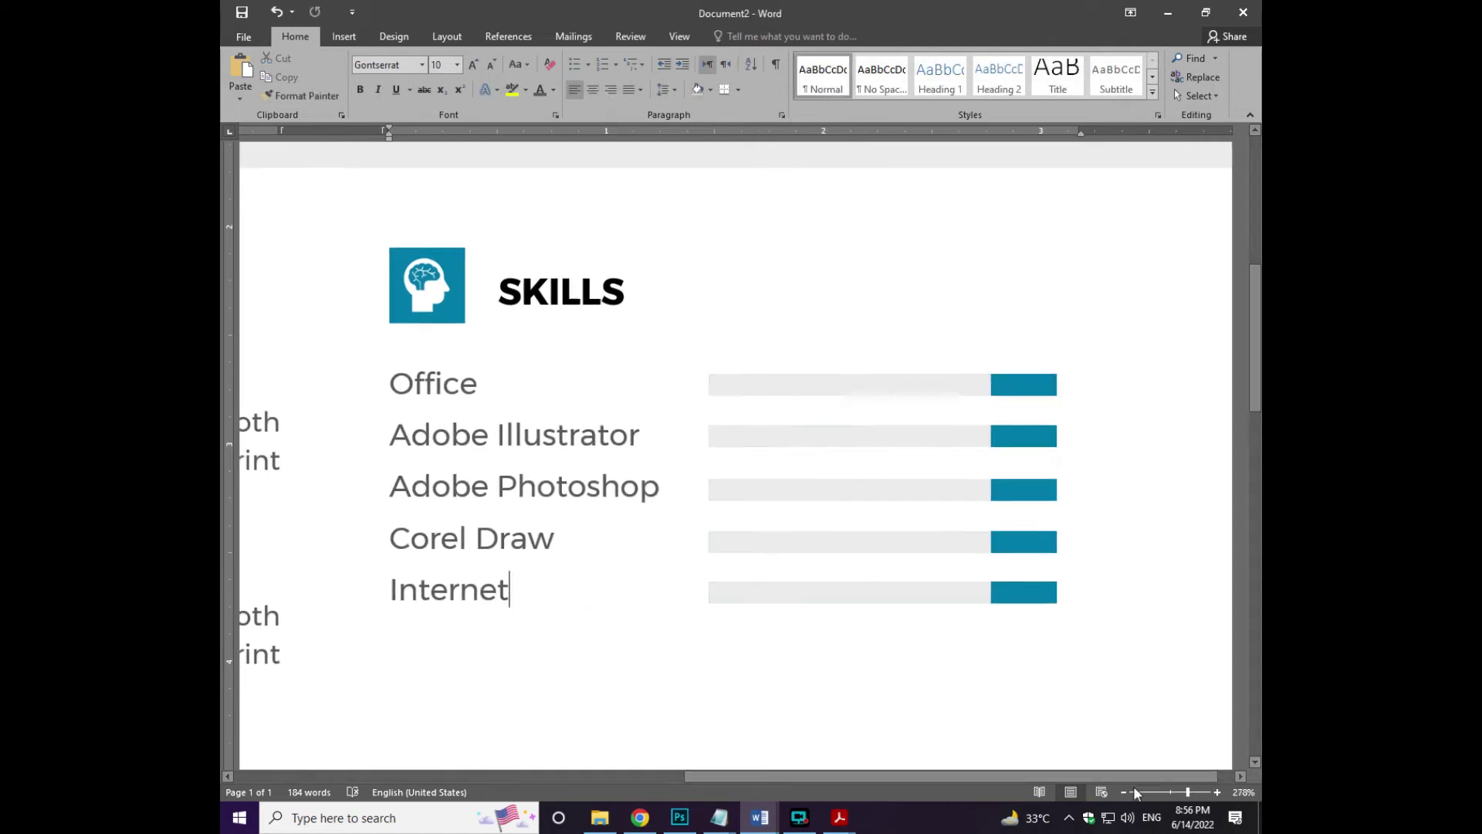
{"action": "left_click_drag", "start_coordinate": [1187, 793], "coordinate": [1171, 794]}
- Set the Adobe Illustrator bar to 1.1" and the Adobe Photoshop bar to 1.5"
{"action": "left_click", "coordinate": [927, 356]}
{"action": "left_click", "coordinate": [1219, 93]}
{"action": "left_click", "coordinate": [1218, 92]}
{"action": "left_click", "coordinate": [1218, 93]}
{"action": "left_click", "coordinate": [1219, 93]}
{"action": "left_click", "coordinate": [1219, 93]}
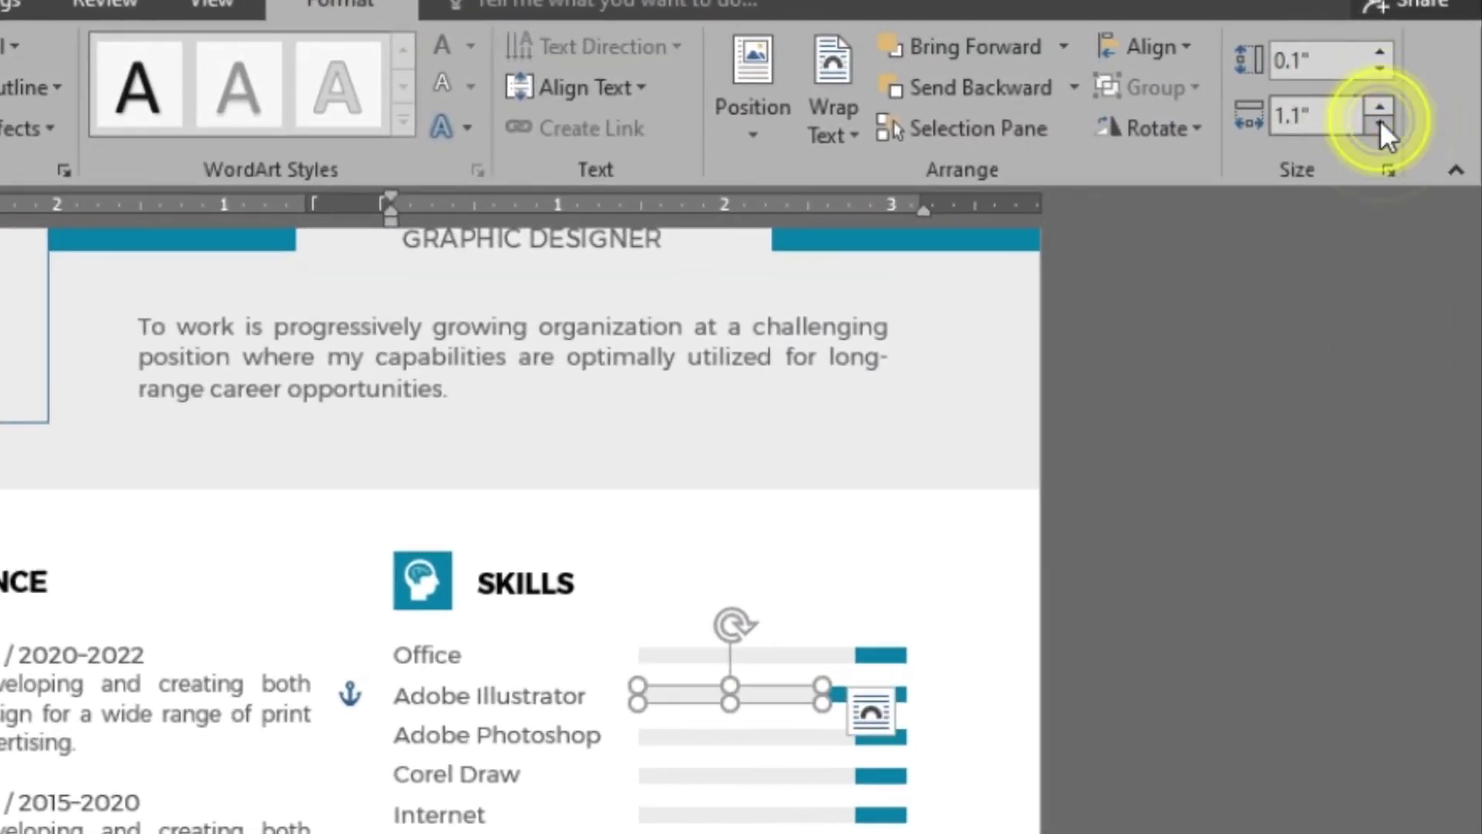
{"action": "left_click", "coordinate": [807, 733]}
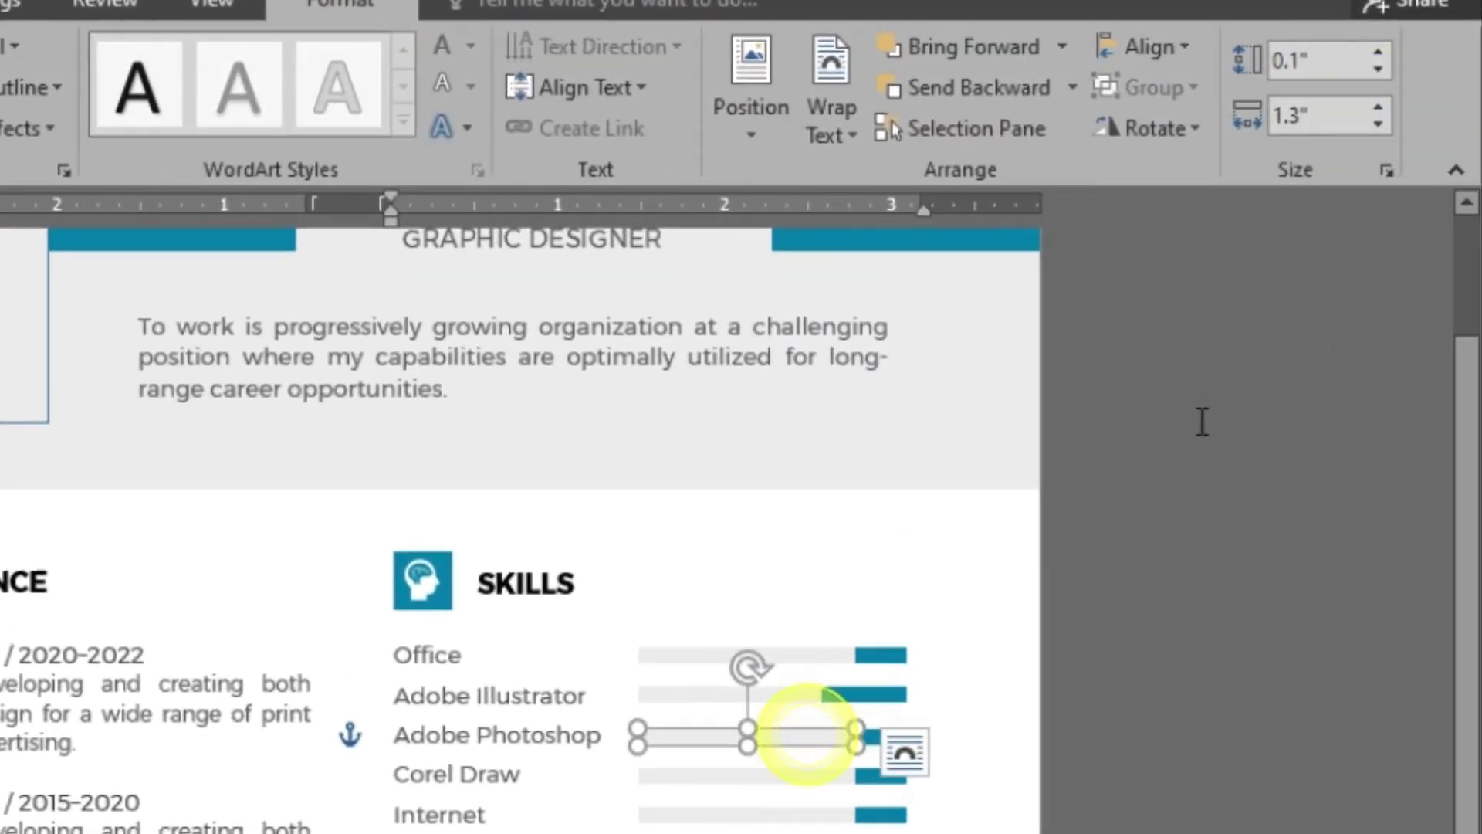
{"action": "left_click", "coordinate": [1378, 108]}
{"action": "left_click", "coordinate": [1378, 108]}
- Narrow the Corel Draw bar to 1" and shorten the Internet grey bar
{"action": "left_click", "coordinate": [747, 776]}
{"action": "left_click", "coordinate": [1378, 122]}
{"action": "left_click", "coordinate": [1378, 122]}
{"action": "left_click", "coordinate": [1378, 122]}
{"action": "left_click", "coordinate": [1379, 122]}
{"action": "left_click", "coordinate": [1378, 122]}
{"action": "left_click", "coordinate": [837, 808]}
{"action": "left_click", "coordinate": [1378, 122]}
{"action": "left_click", "coordinate": [1379, 122]}
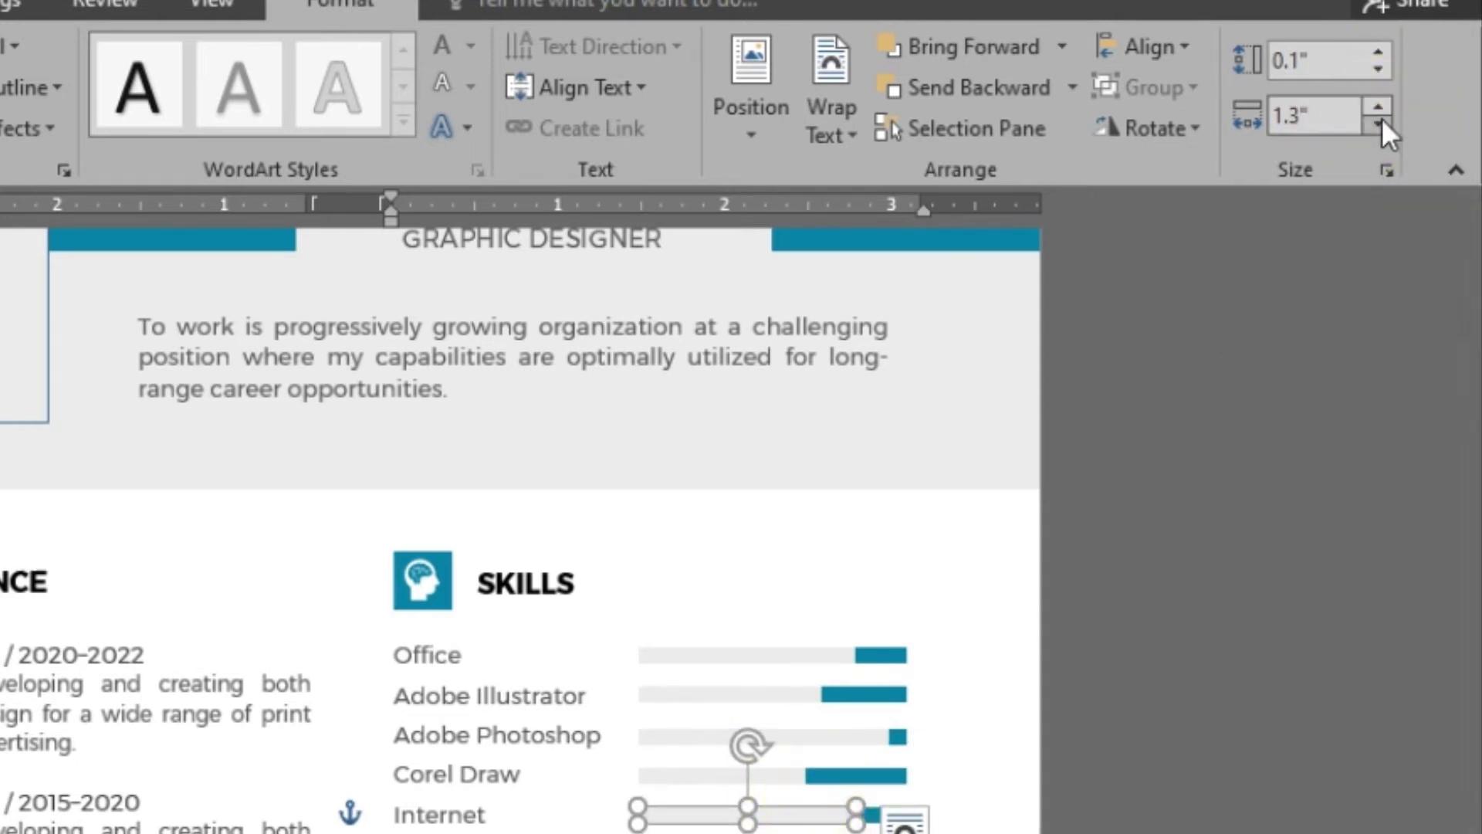
{"action": "left_click", "coordinate": [910, 442]}
- Start a STRENGTHS heading below Internet with a thumbs-up icon
{"action": "key", "text": "Return"}
{"action": "type", "text": "STRENGTHS"}
{"action": "key", "text": "ctrl+v"}
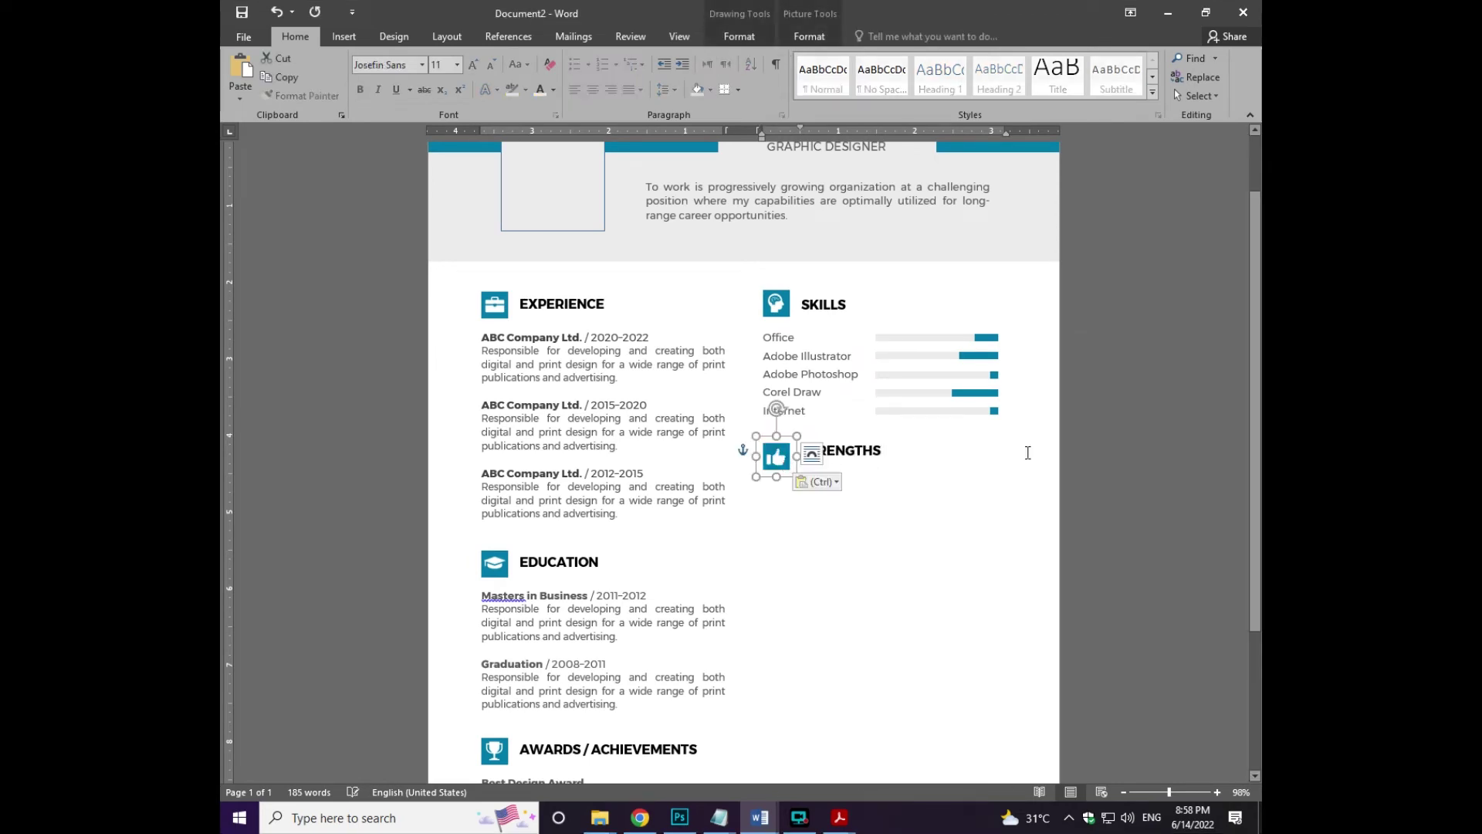
- Align the thumbs-up icon and paste the strengths list with level bars below STRENGTHS
{"action": "left_click_drag", "start_coordinate": [766, 454], "coordinate": [765, 451]}
{"action": "left_click", "coordinate": [803, 480]}
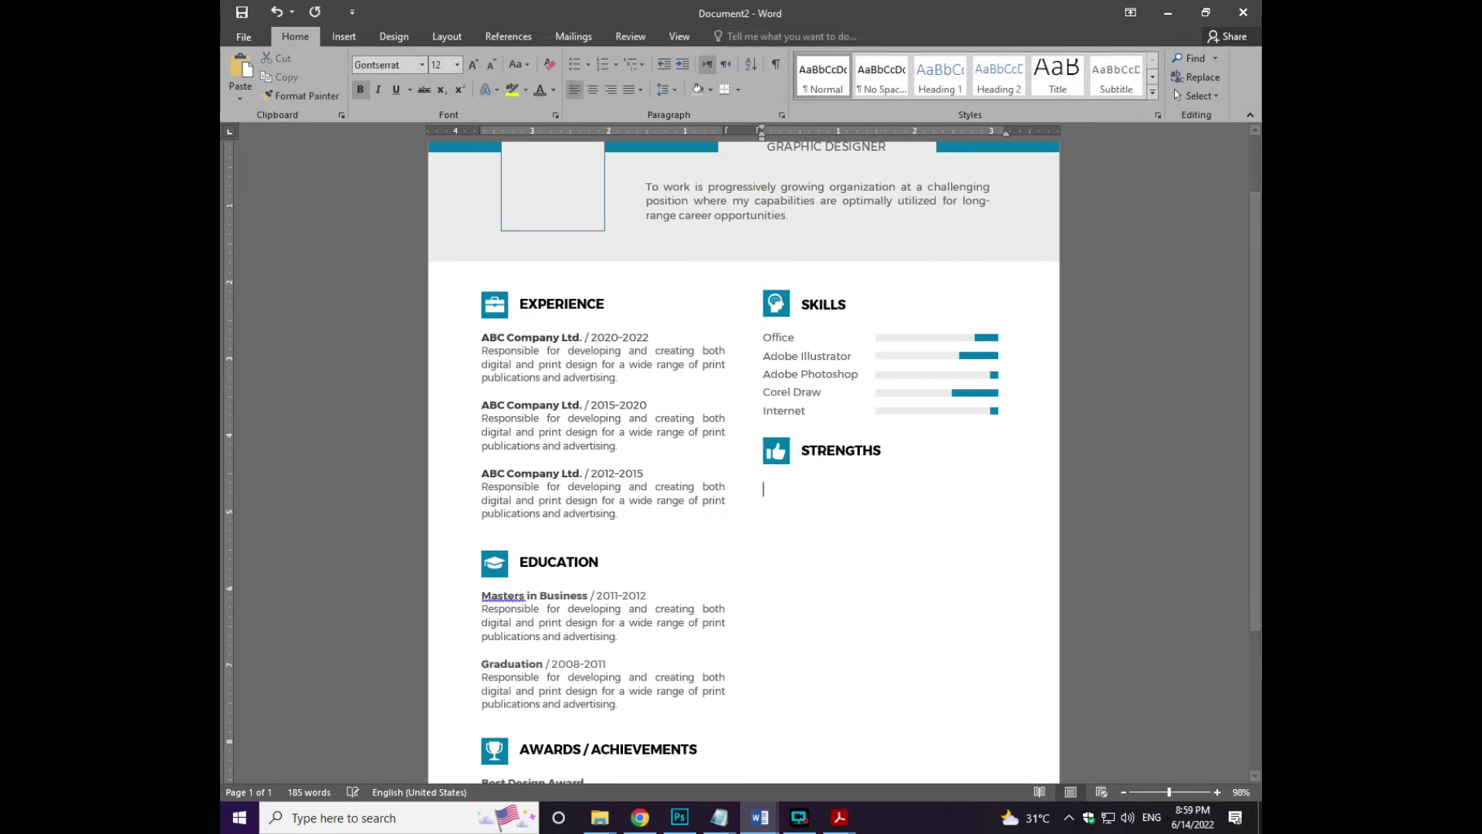
{"action": "type", "text": "Creativity Reliable Communication Persuasion Leadership"}
- Add an icon beside LANGUAGES and paste the language list with level bars
{"action": "key", "text": "Return"}
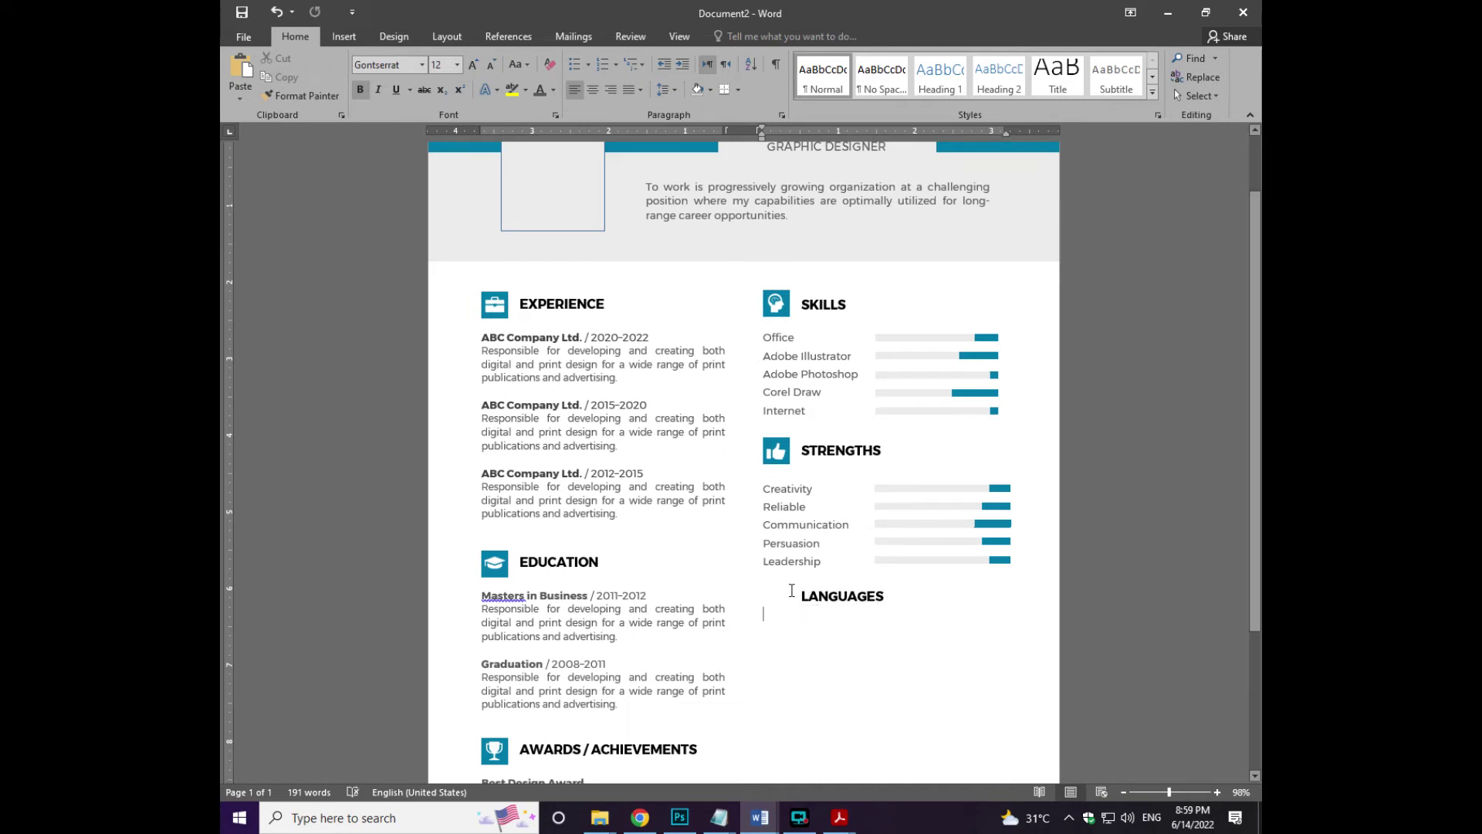
{"action": "key", "text": "ctrl+v"}
{"action": "left_click_drag", "start_coordinate": [773, 612], "coordinate": [771, 600]}
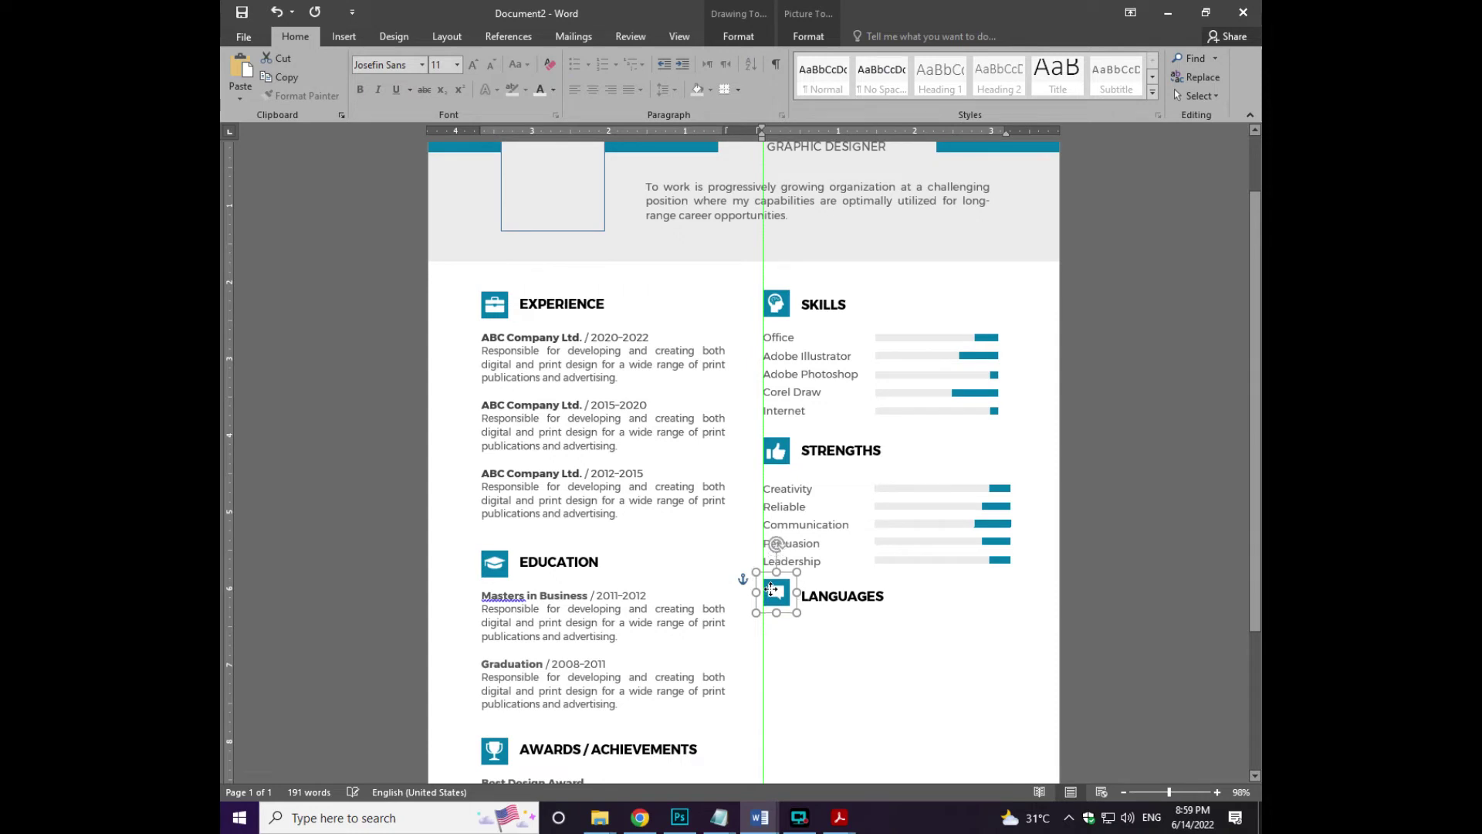
{"action": "left_click", "coordinate": [776, 637]}
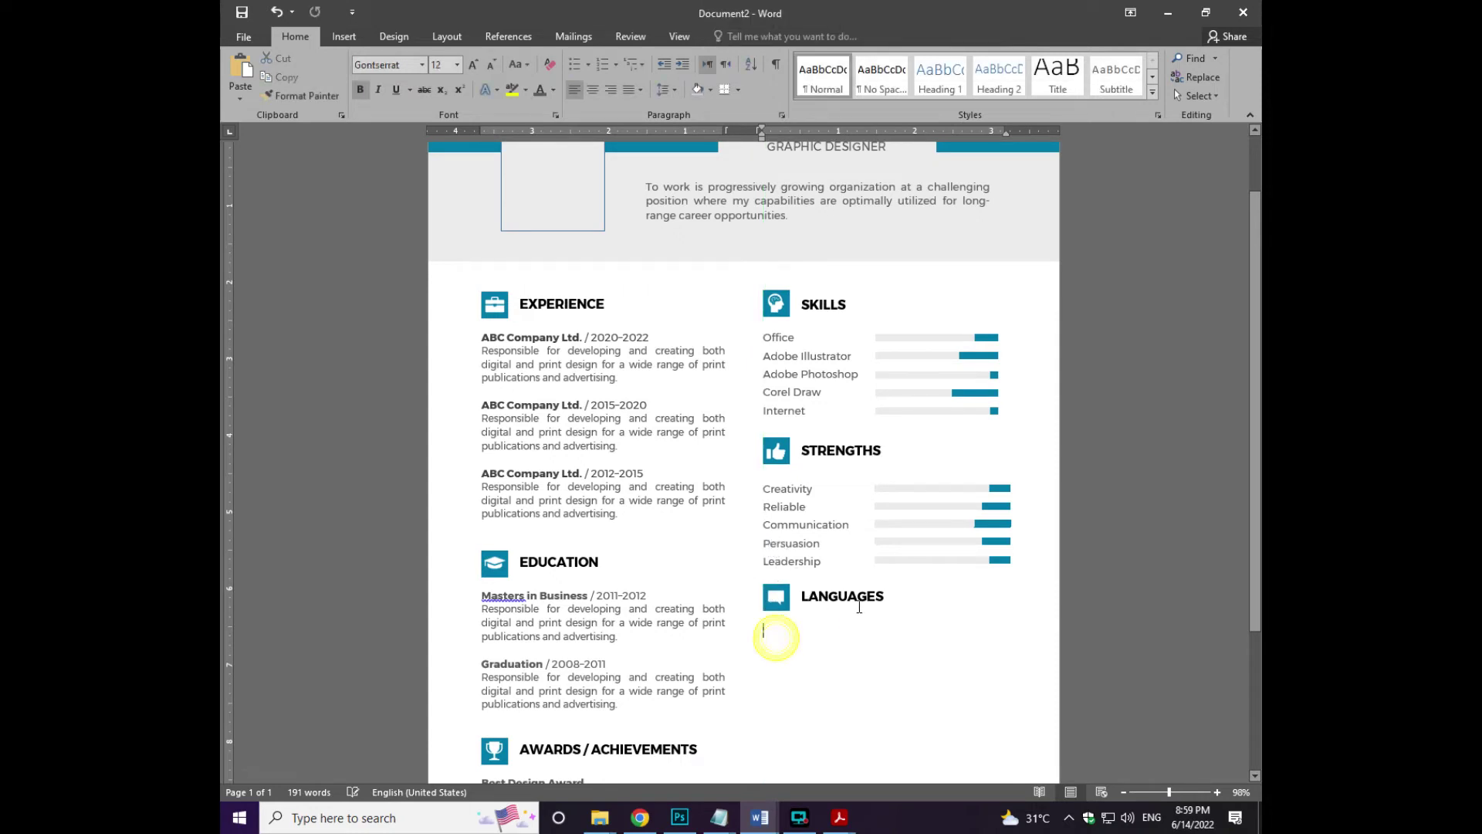
{"action": "left_click", "coordinate": [788, 591]}
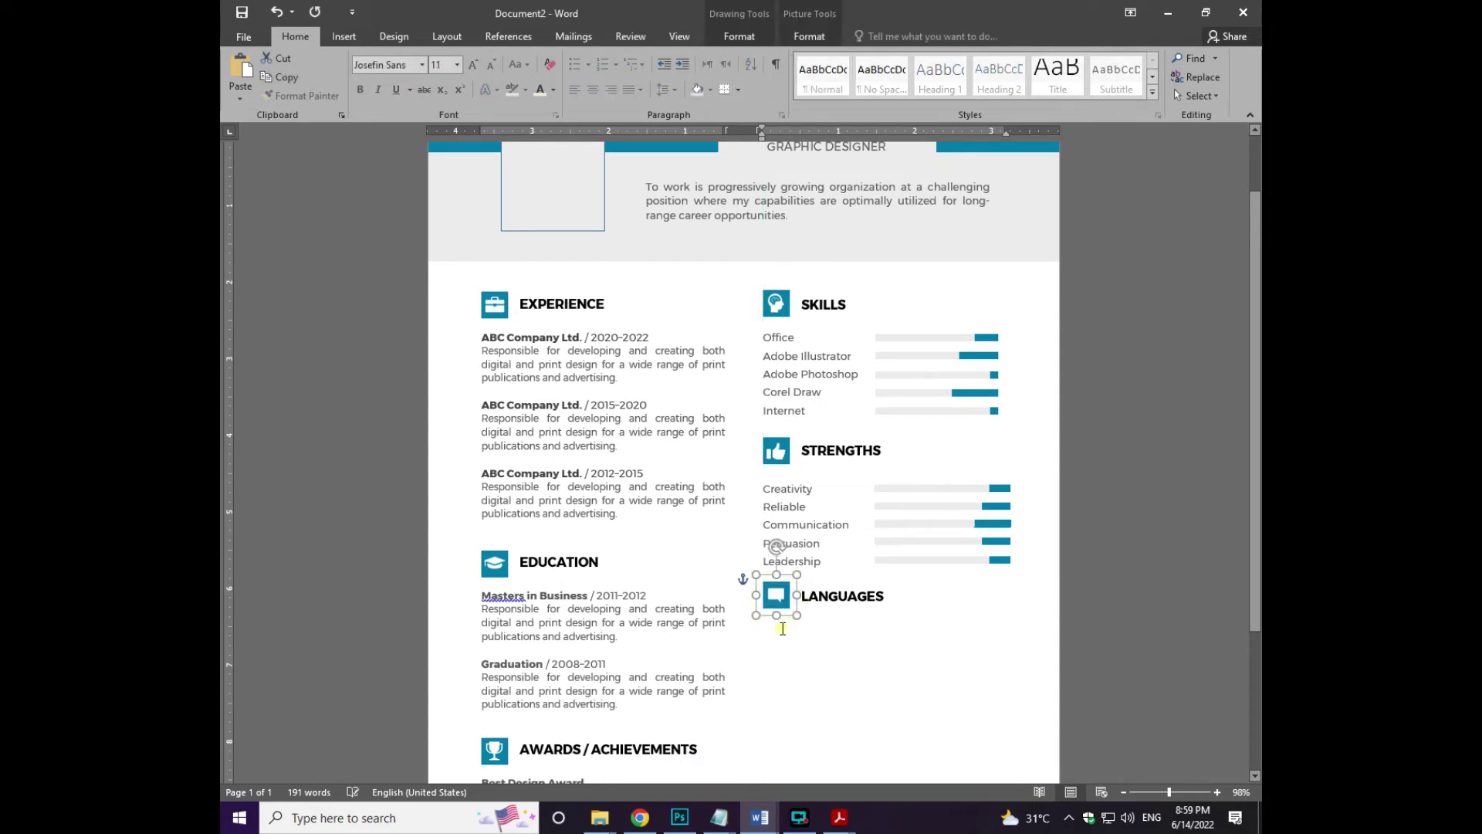
{"action": "left_click", "coordinate": [782, 629]}
{"action": "type", "text": "English Urdu Hindi Pashto Sindhi"}
- Add a GET IN TOUCH heading with pasted contact details and set the divider width to 0.1"
{"action": "scroll", "coordinate": [878, 659], "scroll_direction": "down", "scroll_amount": 3}
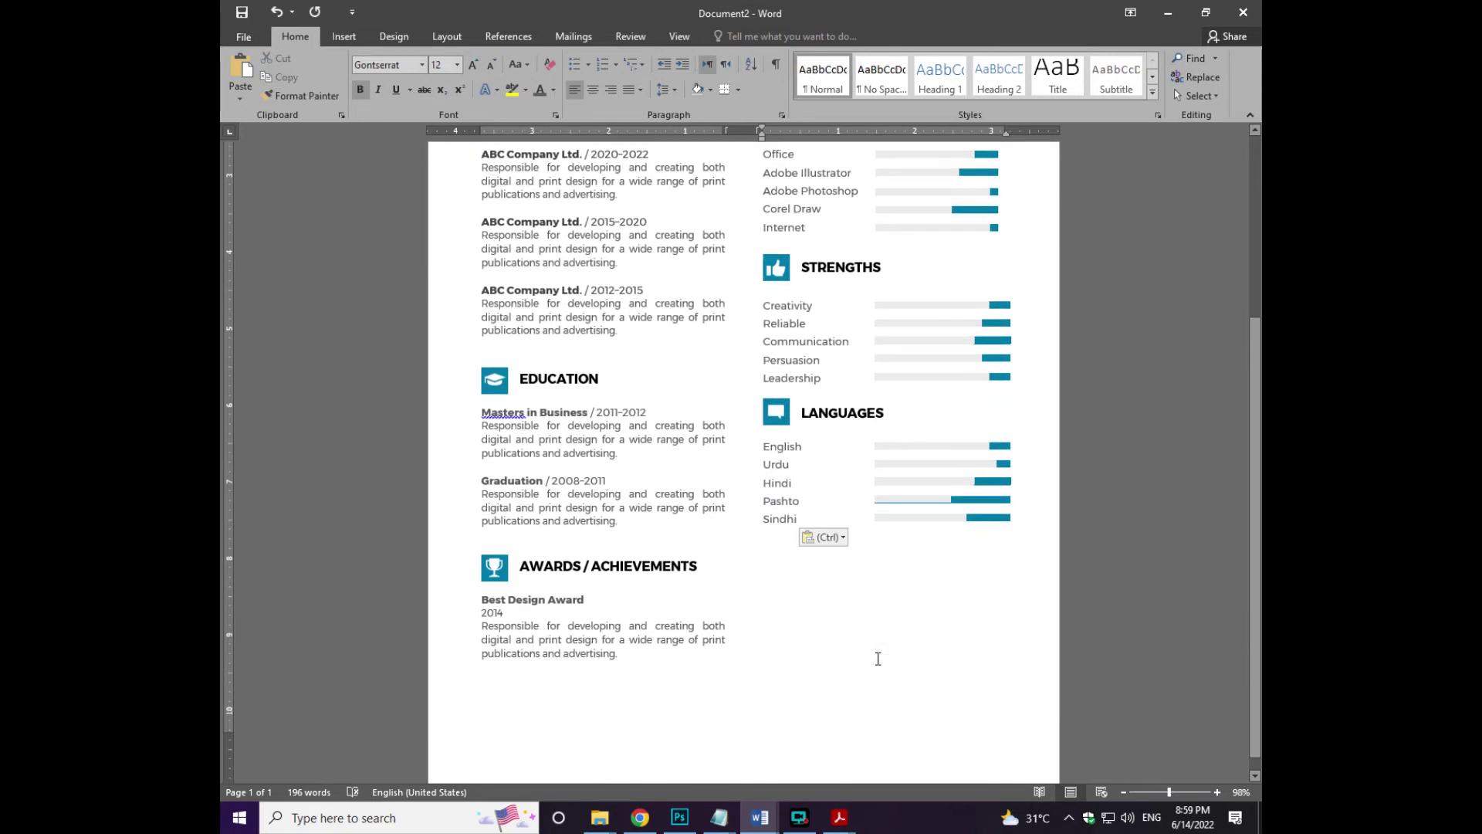
{"action": "key", "text": "Return"}
{"action": "type", "text": "GET IN TOUCH"}
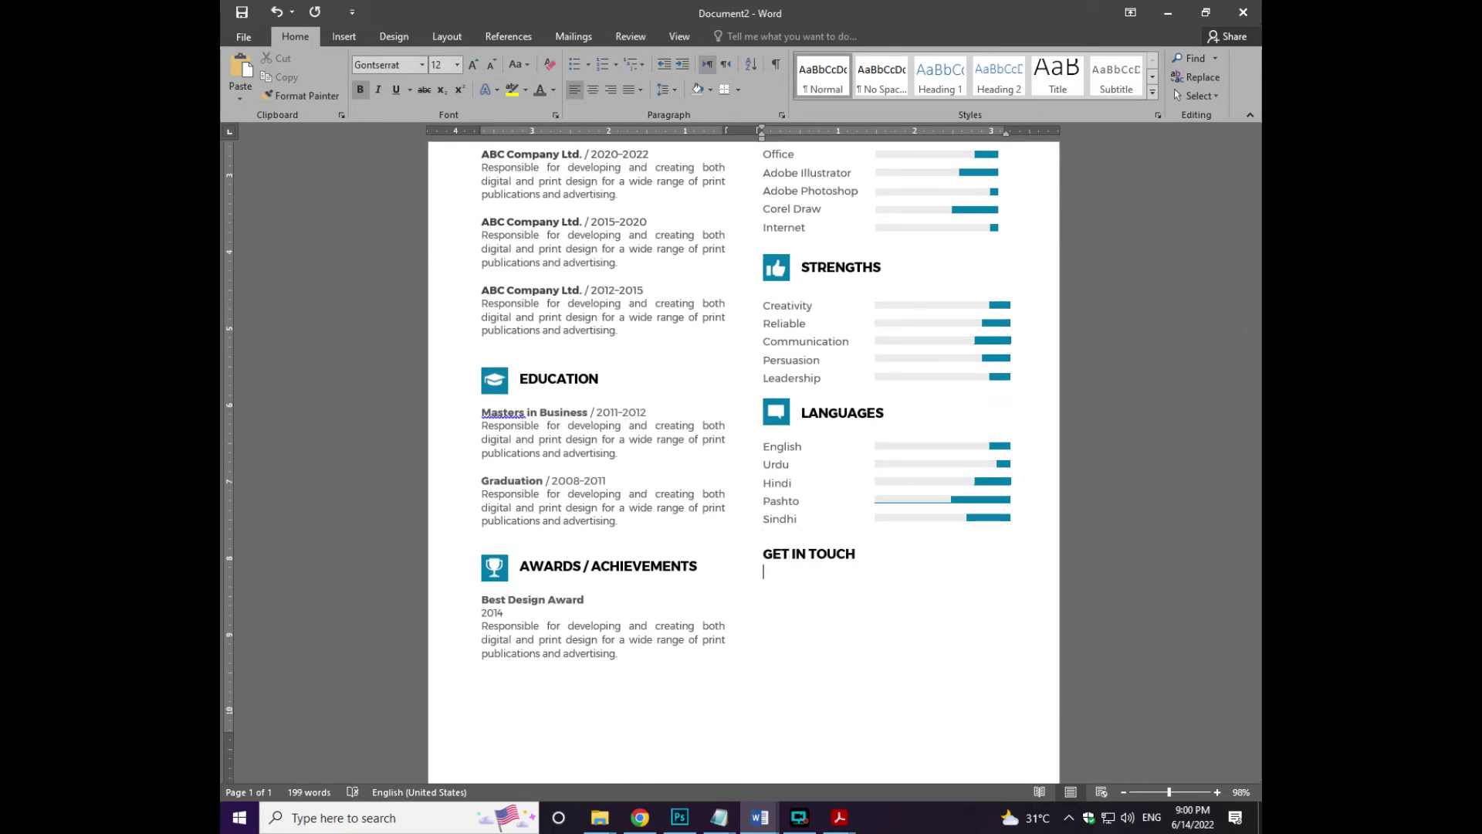
{"action": "key", "text": "ctrl+v"}
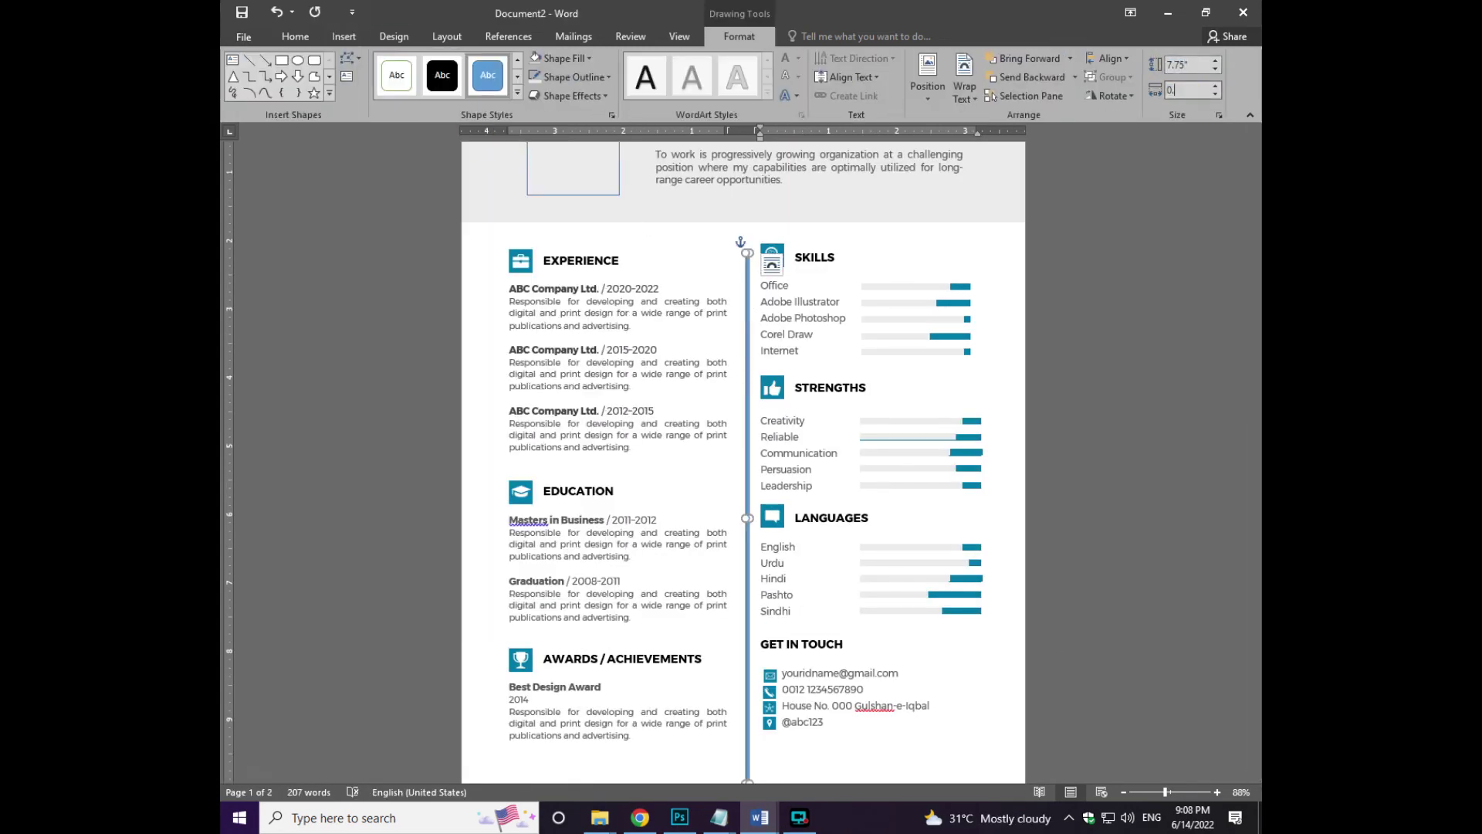
{"action": "type", "text": "1"}
{"action": "key", "text": "Return"}
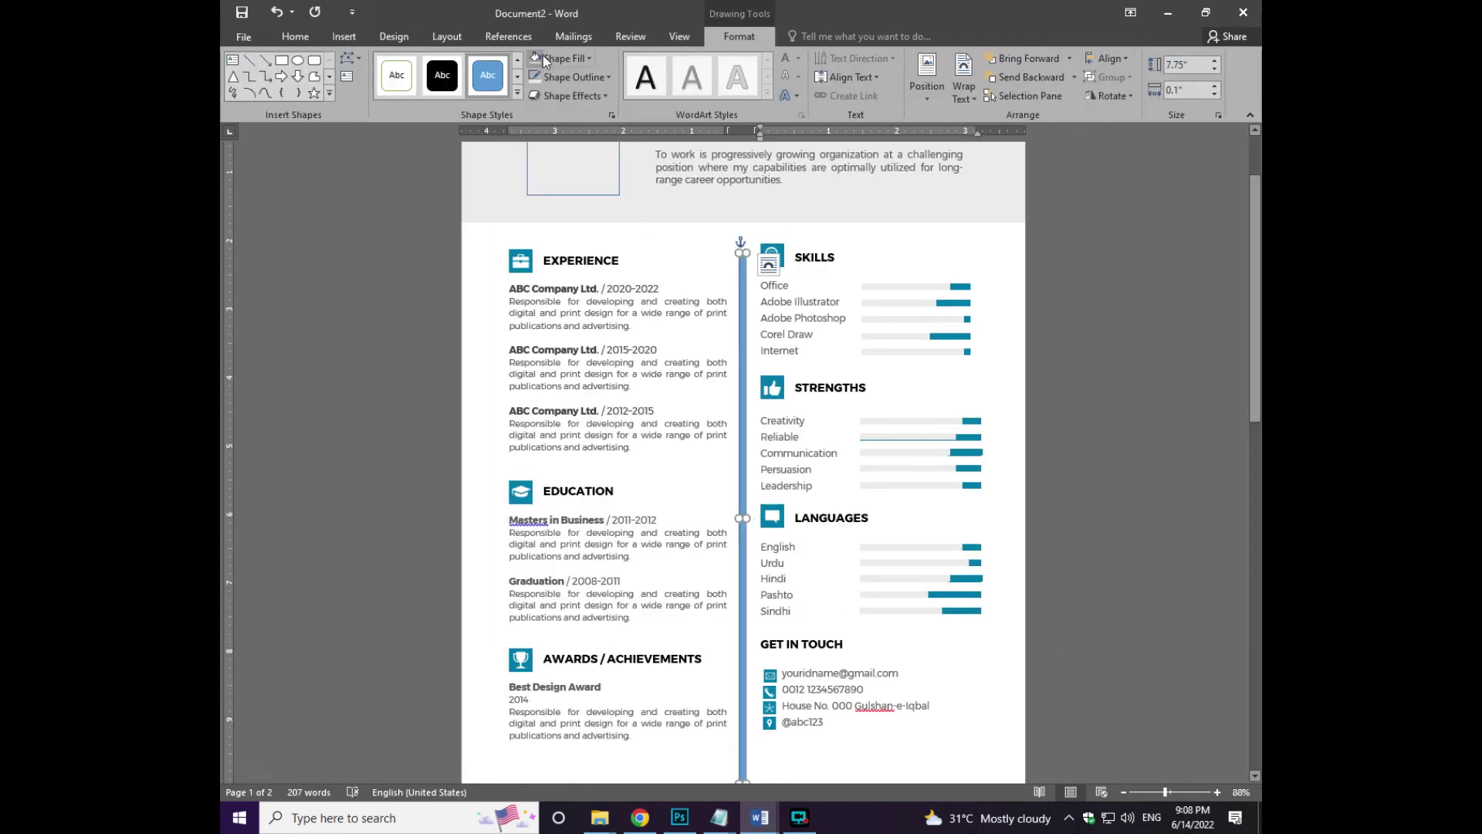
- Make the column divider light grey and draw a teal rectangle footer band
{"action": "left_click", "coordinate": [543, 55]}
{"action": "left_click", "coordinate": [564, 203]}
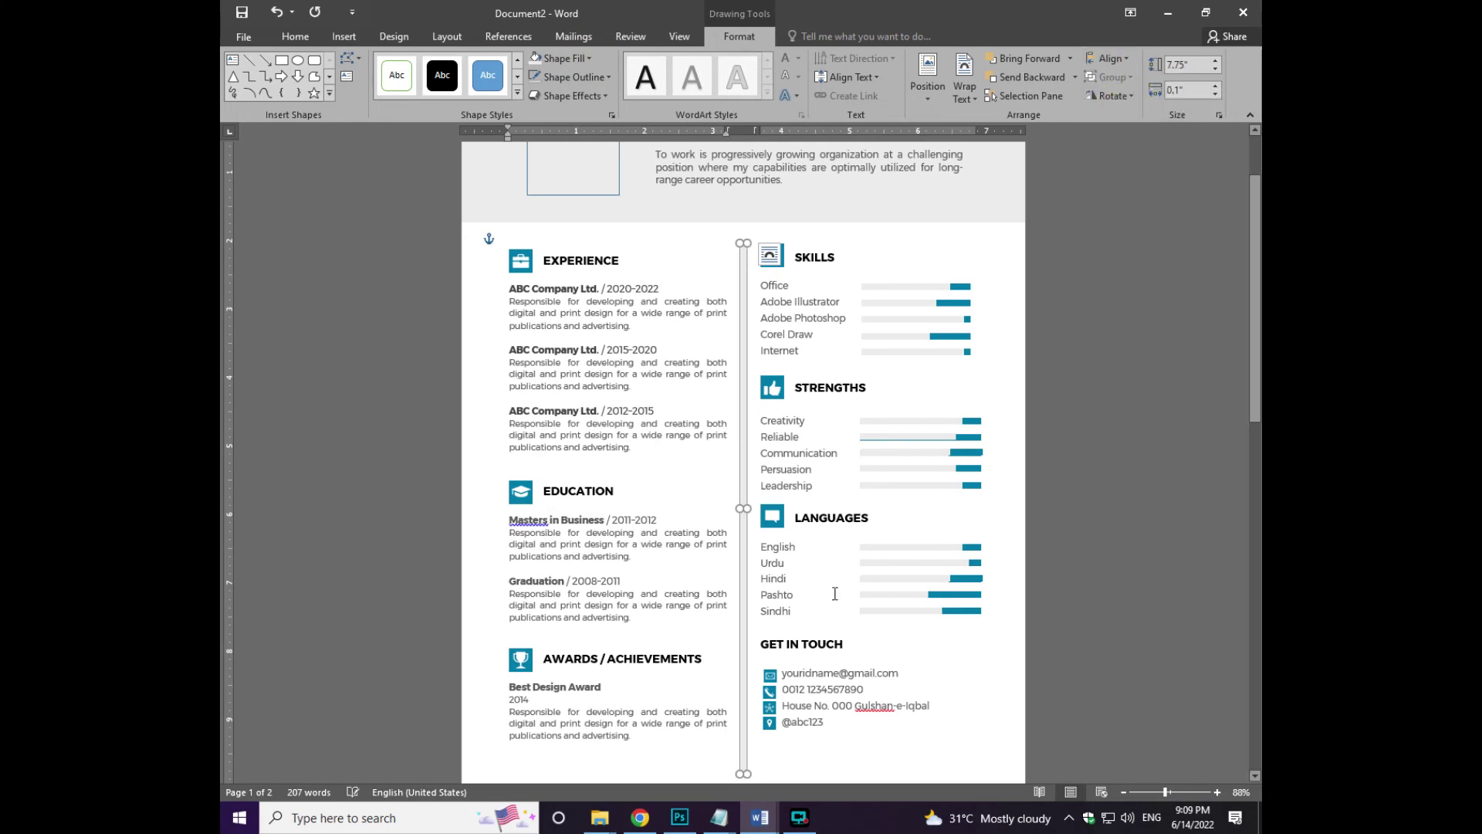
{"action": "scroll", "coordinate": [835, 593], "scroll_direction": "down", "scroll_amount": 3}
{"action": "left_click", "coordinate": [344, 36]}
{"action": "left_click", "coordinate": [430, 77]}
{"action": "left_click", "coordinate": [446, 220]}
{"action": "left_click_drag", "start_coordinate": [462, 680], "coordinate": [1026, 748]}
{"action": "left_click", "coordinate": [572, 58]}
{"action": "left_click", "coordinate": [545, 202]}
{"action": "left_click_drag", "start_coordinate": [748, 679], "coordinate": [751, 669]}
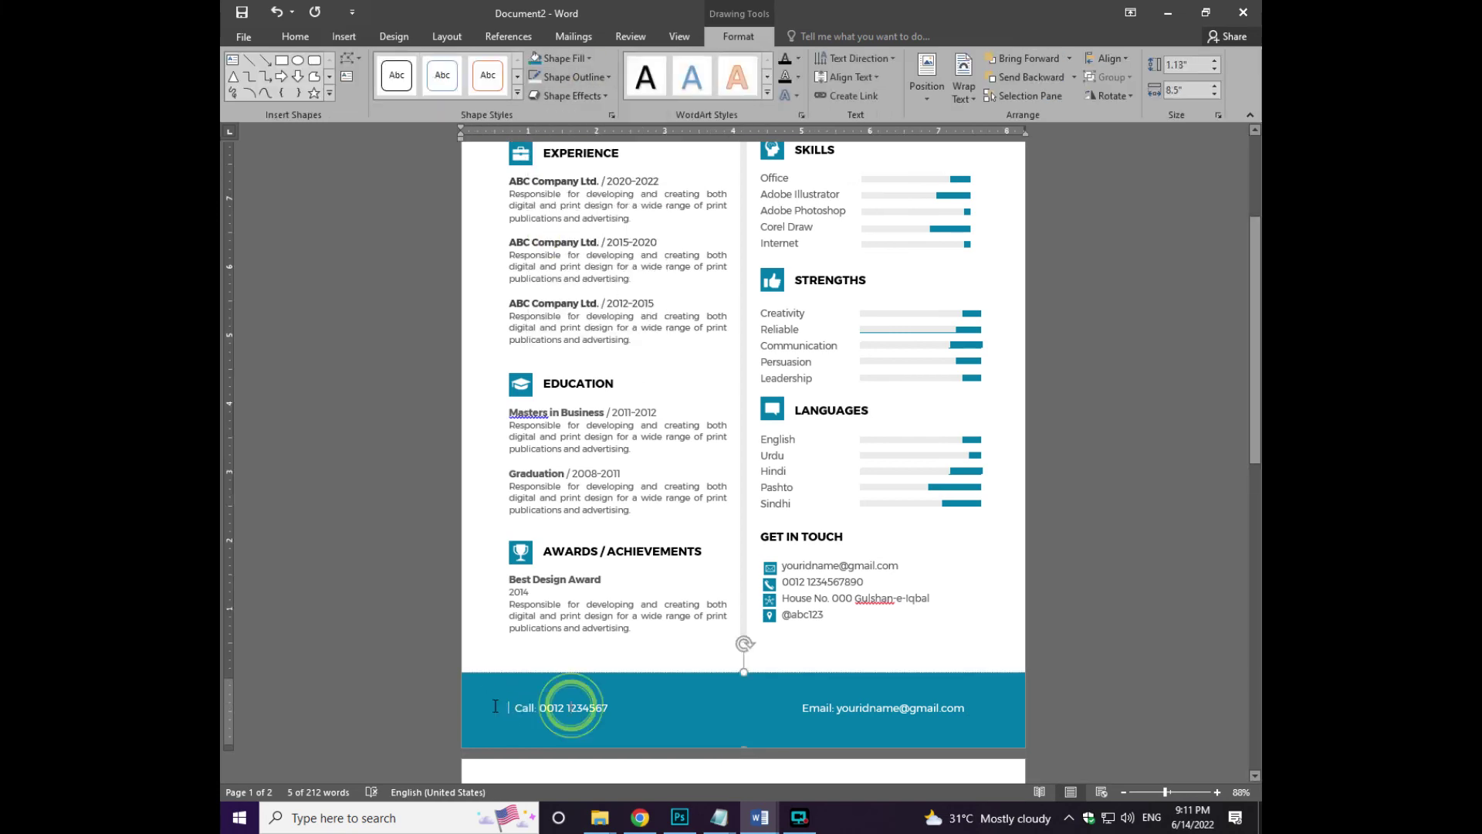
- Shift the phone item rightward in the footer and select the empty photo placeholder
{"action": "scroll", "coordinate": [579, 706], "scroll_direction": "up", "scroll_amount": 4}
{"action": "left_click_drag", "start_coordinate": [410, 711], "coordinate": [1068, 696]}
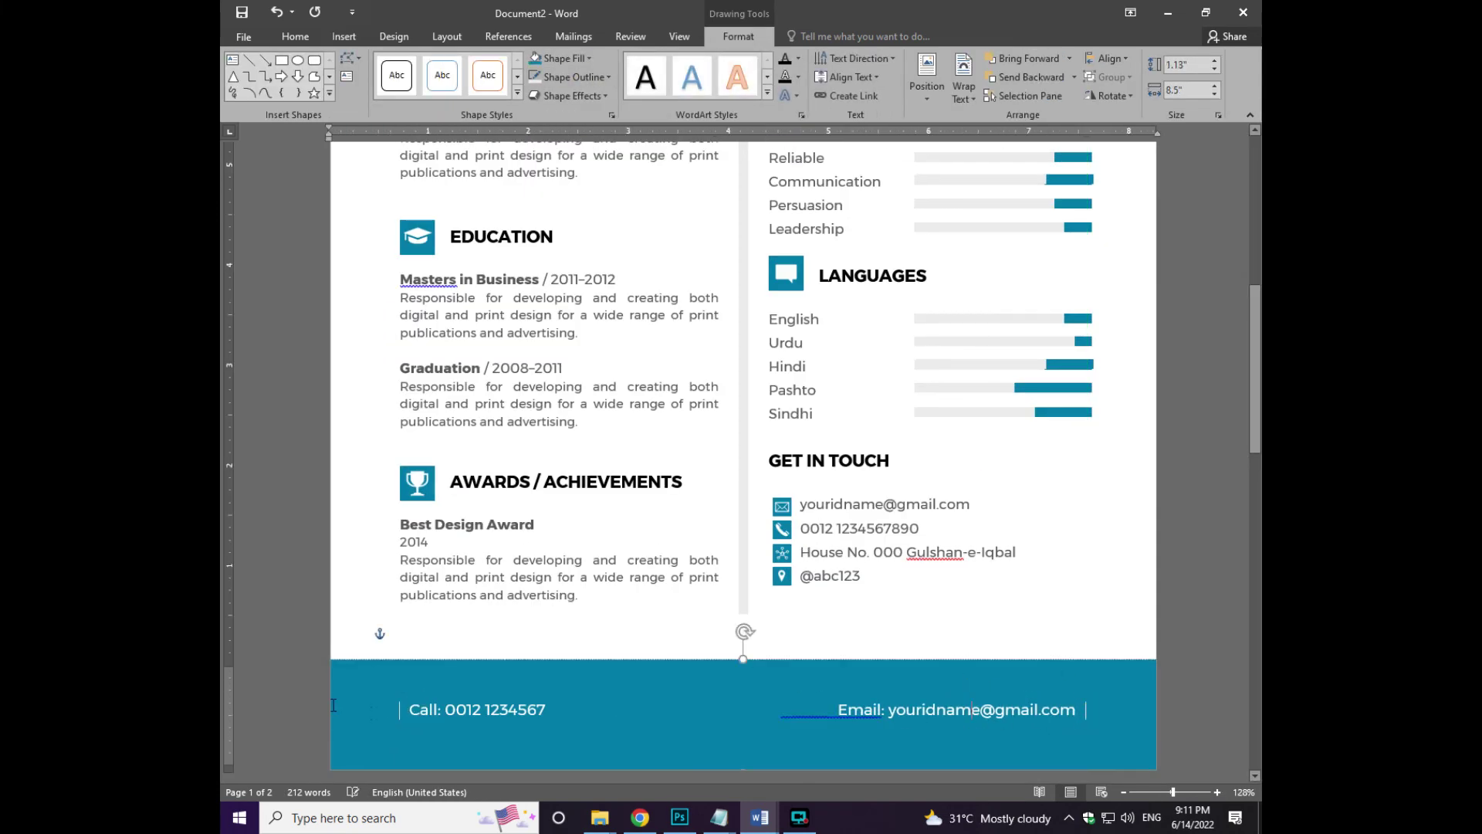
{"action": "scroll", "coordinate": [569, 386], "scroll_direction": "up", "scroll_amount": 10}
{"action": "scroll", "coordinate": [569, 277], "scroll_direction": "down", "scroll_amount": 4}
{"action": "left_click", "coordinate": [571, 255]}
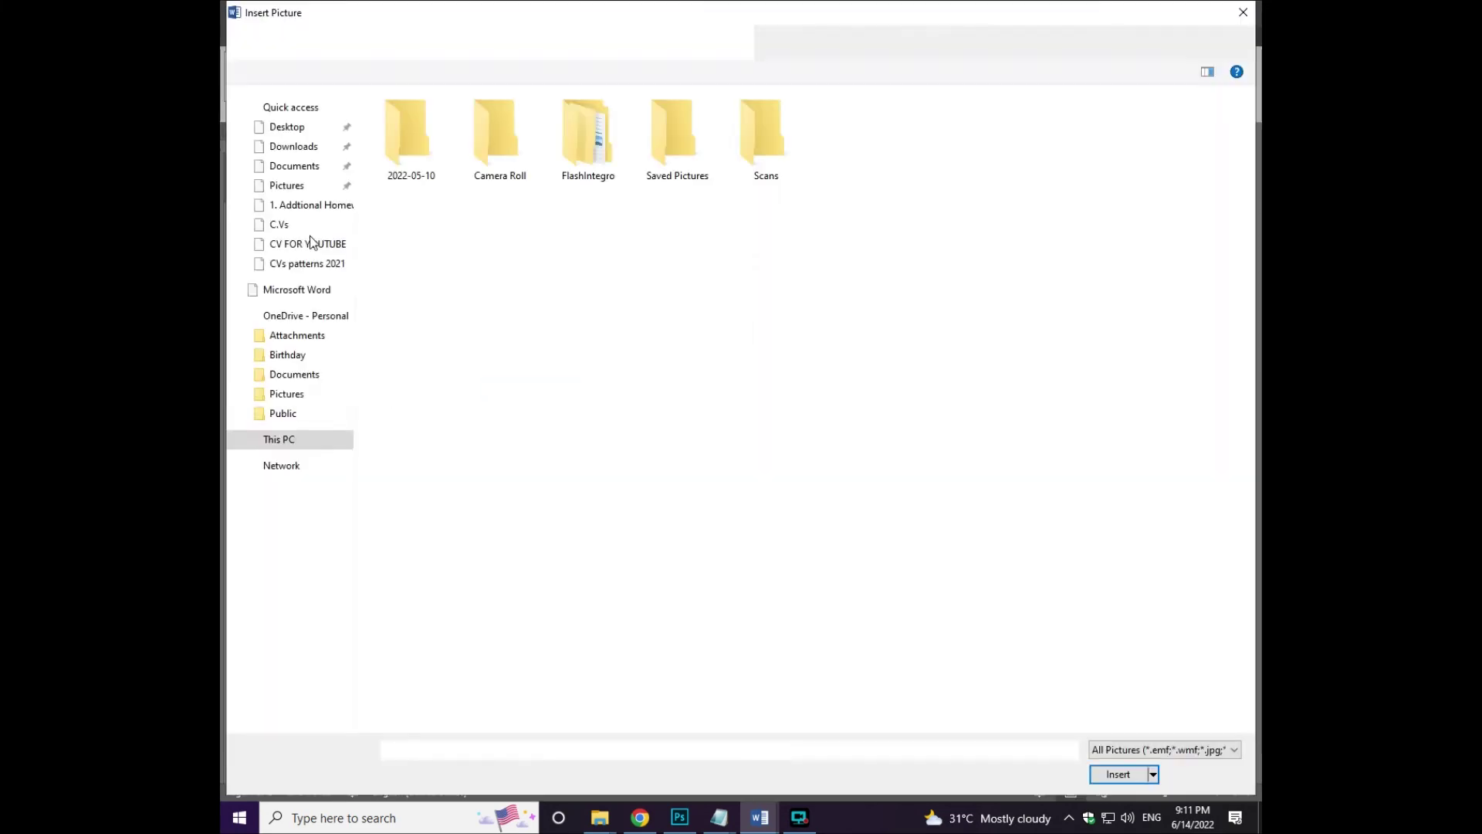
- Insert the portrait photo from the images folder into the header photo frame
{"action": "left_click", "coordinate": [293, 146]}
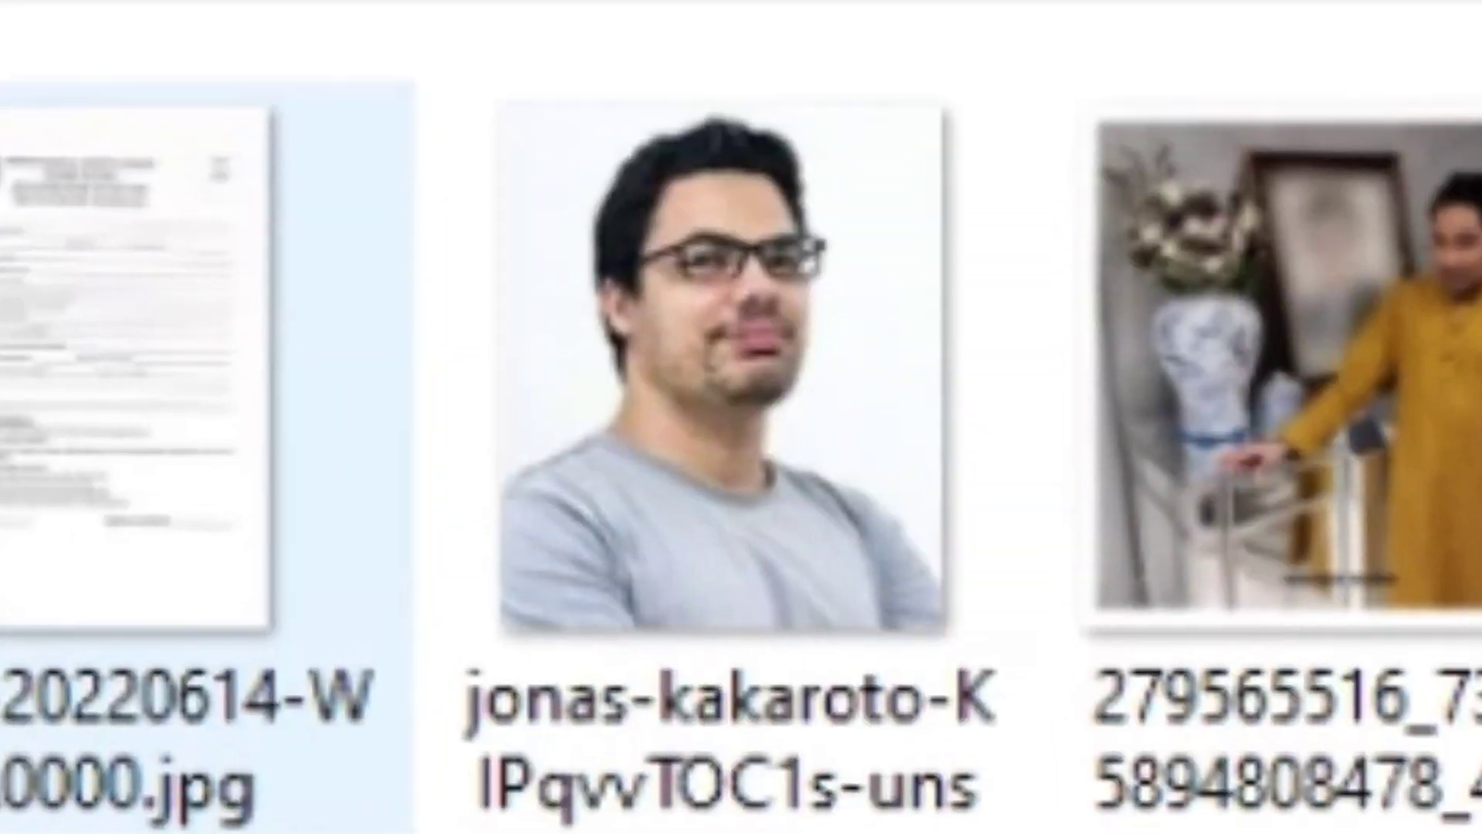
{"action": "left_click", "coordinate": [595, 285]}
{"action": "double_click", "coordinate": [868, 514]}
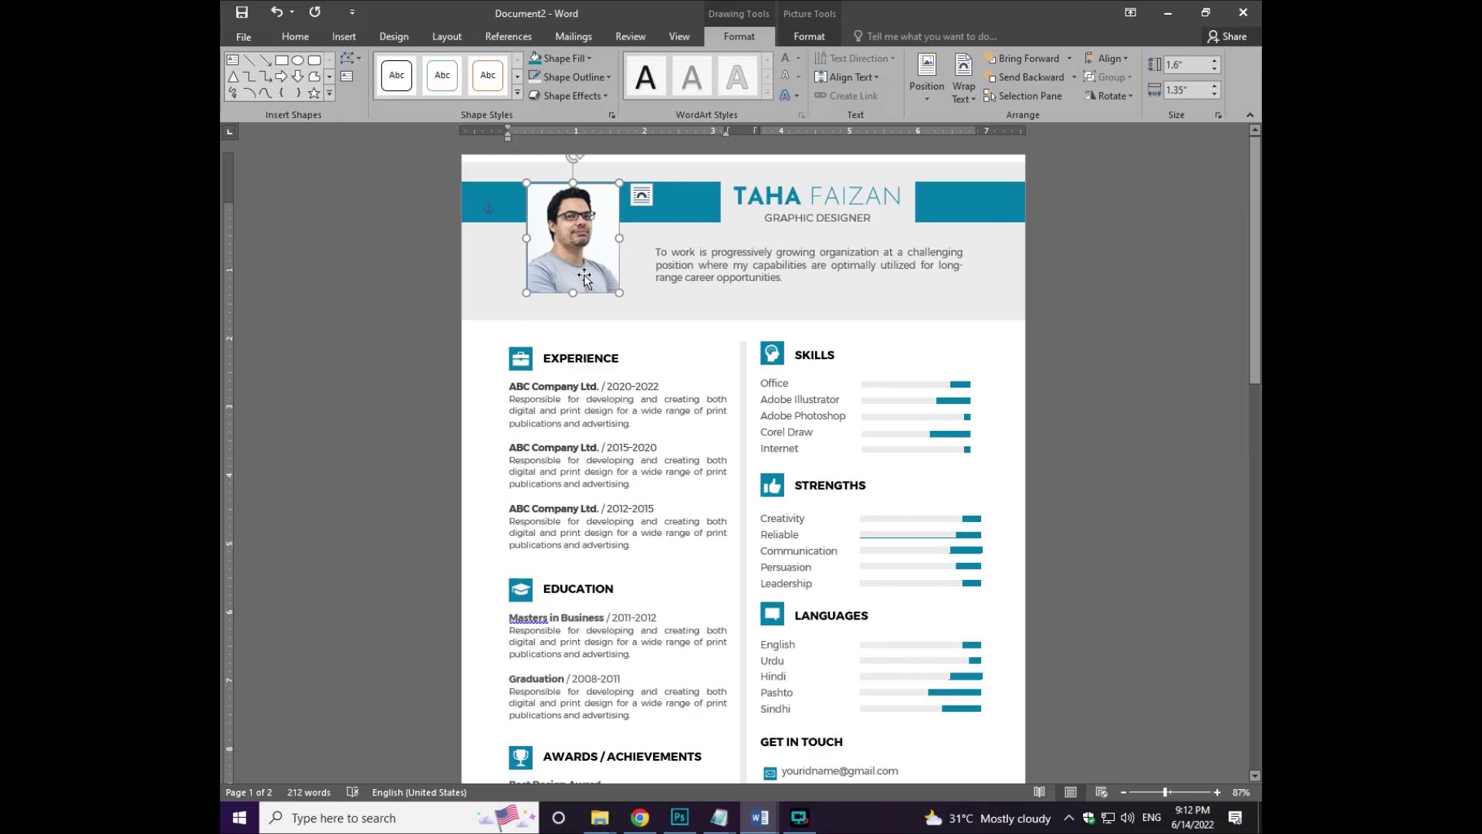